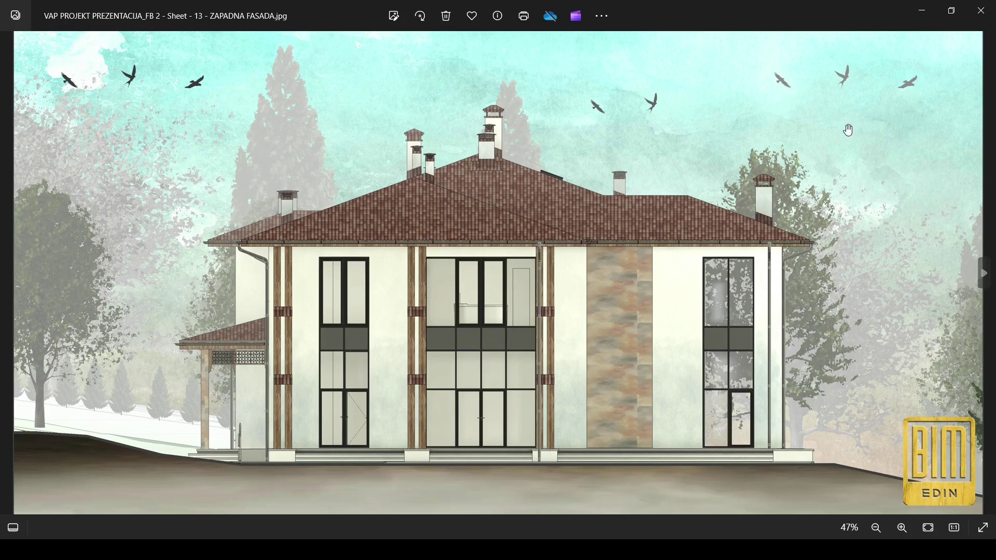
Examine the rendered west, south and north facade sheet images in the image viewer
scroll(315, 324, "down", 4)
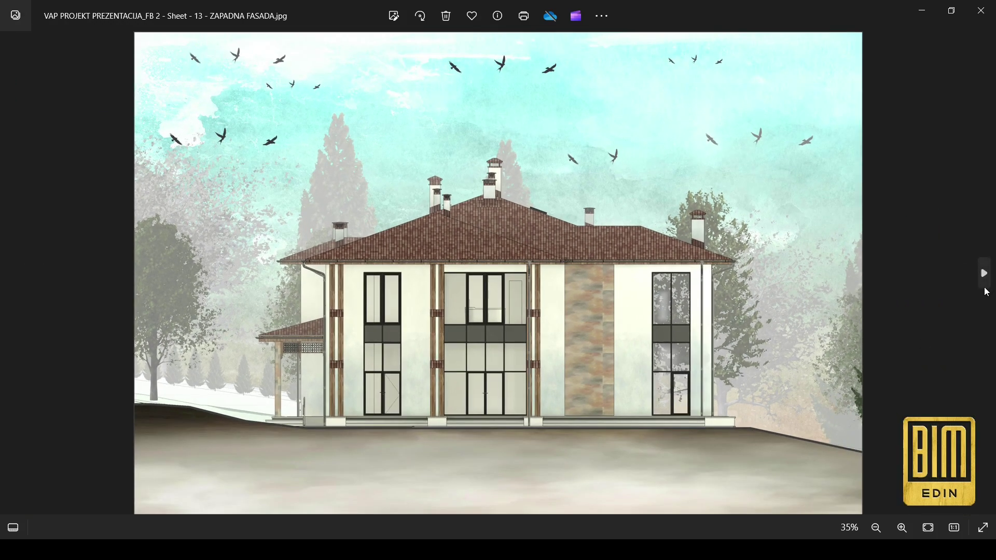
left_click(984, 276)
scroll(547, 346, "up", 2)
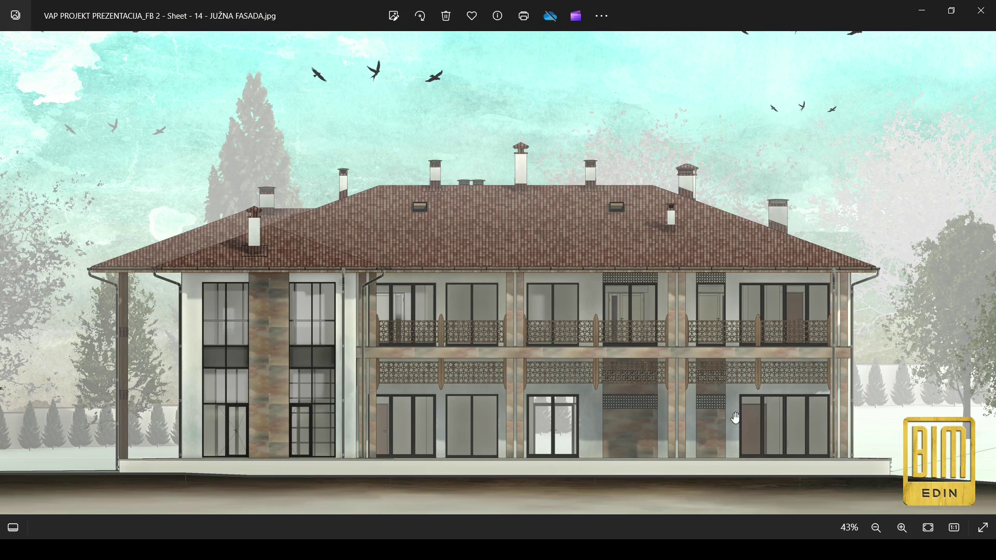
scroll(572, 329, "down", 2)
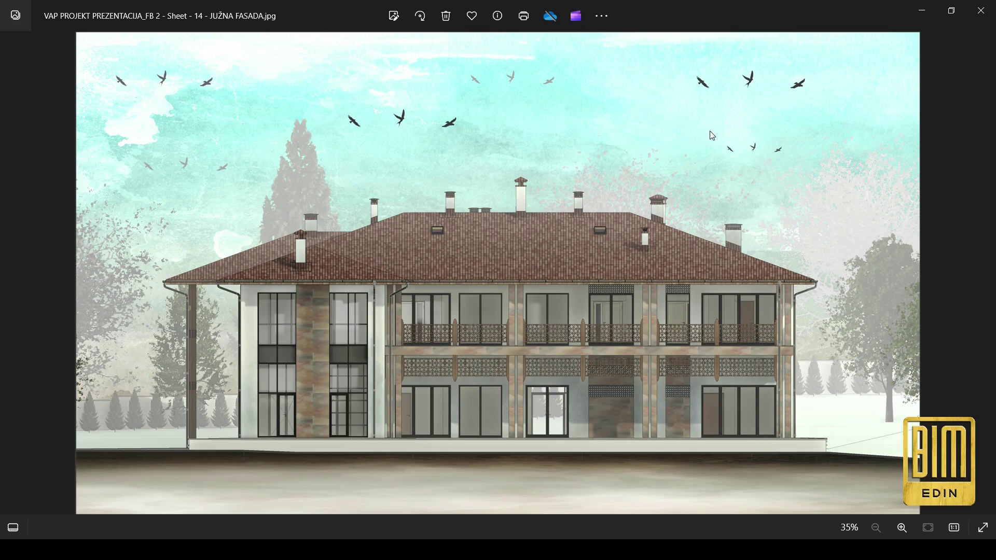
left_click(984, 279)
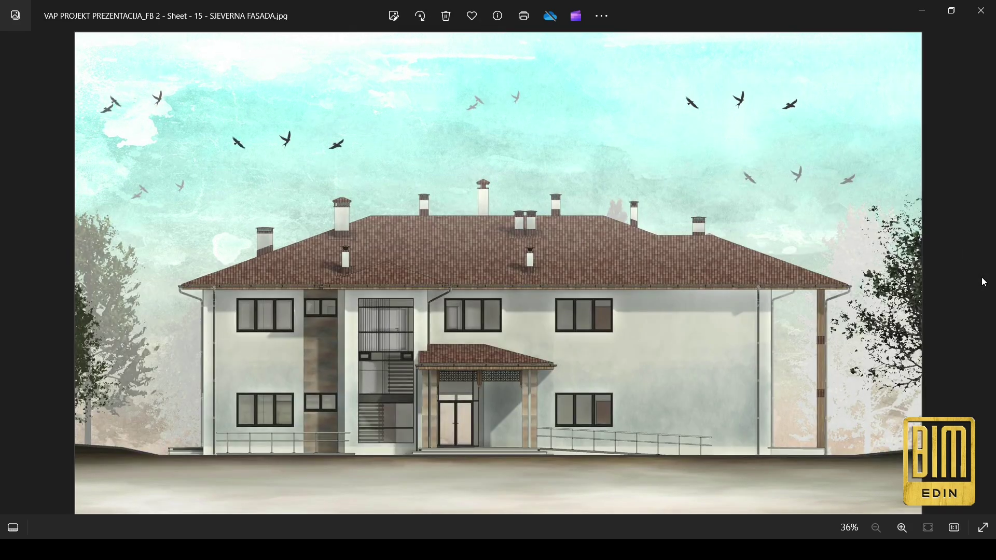
scroll(593, 356, "up", 2)
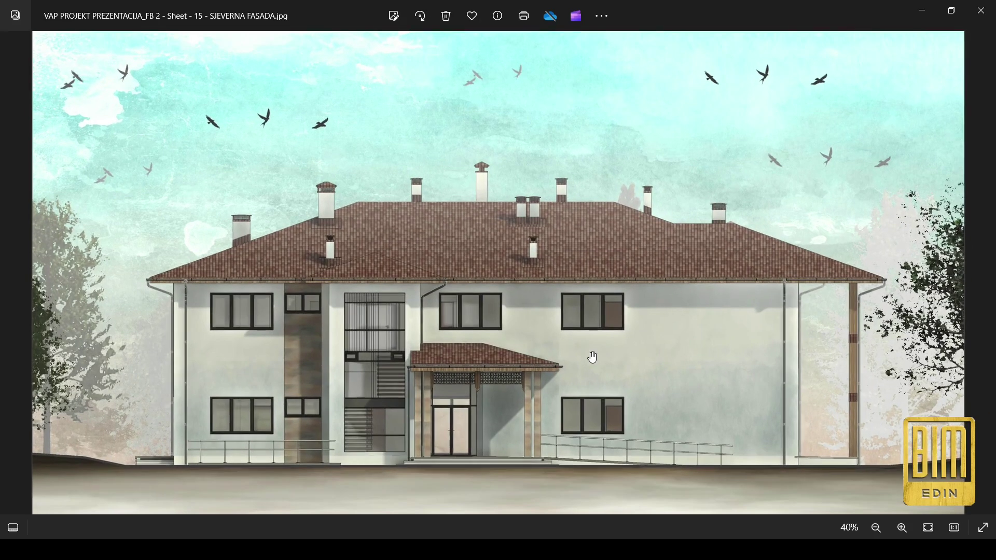
scroll(593, 356, "down", 1)
scroll(593, 357, "up", 1)
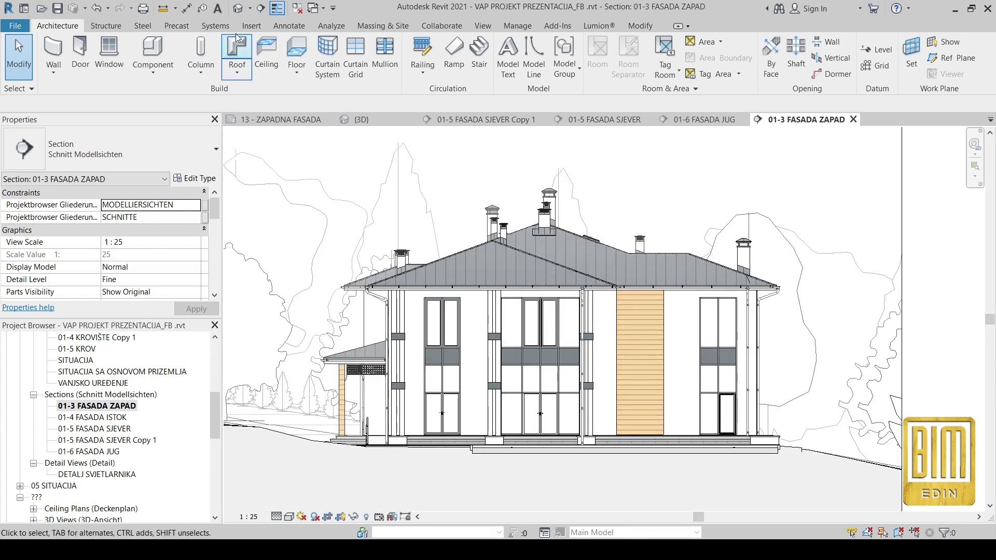
Switch to the default 3D view of the Revit project and hide the whole planting category in it
left_click(238, 8)
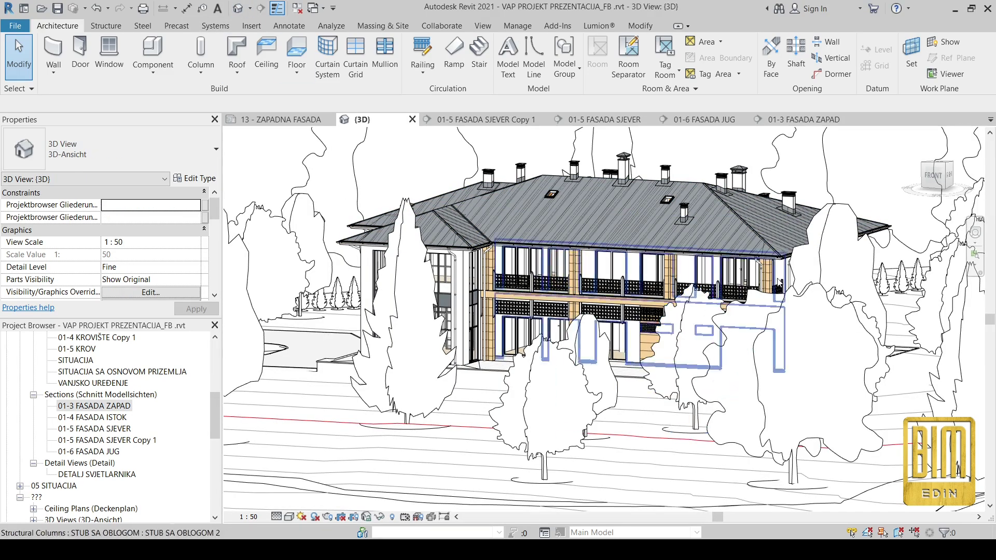
scroll(569, 418, "down", 2)
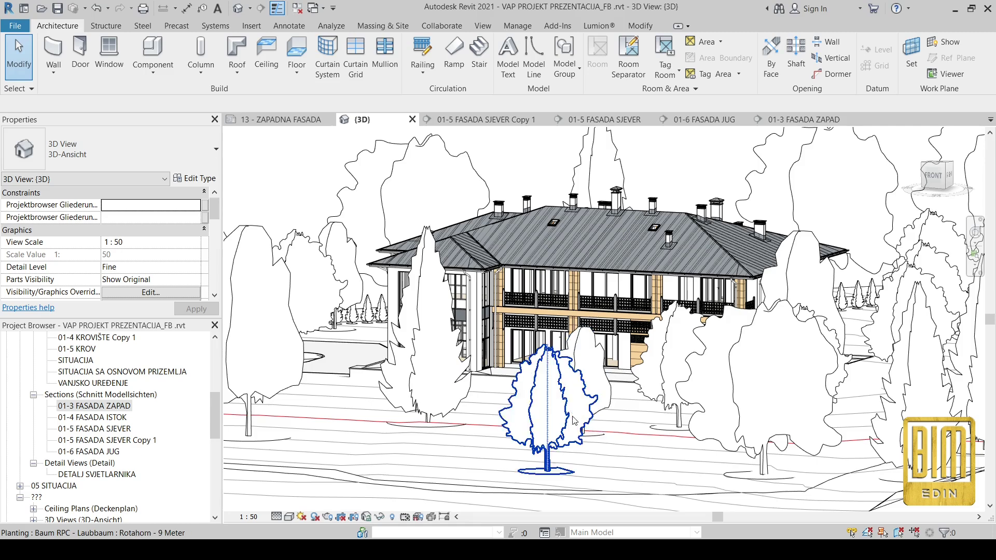
scroll(575, 421, "down", 2)
left_click(562, 406)
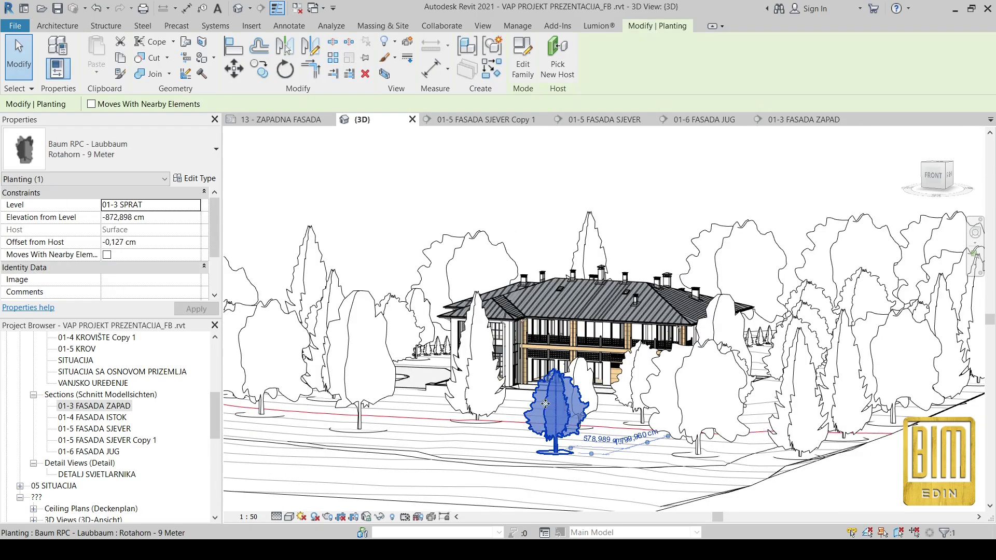
middle_click_drag(545, 404, 477, 285, "shift")
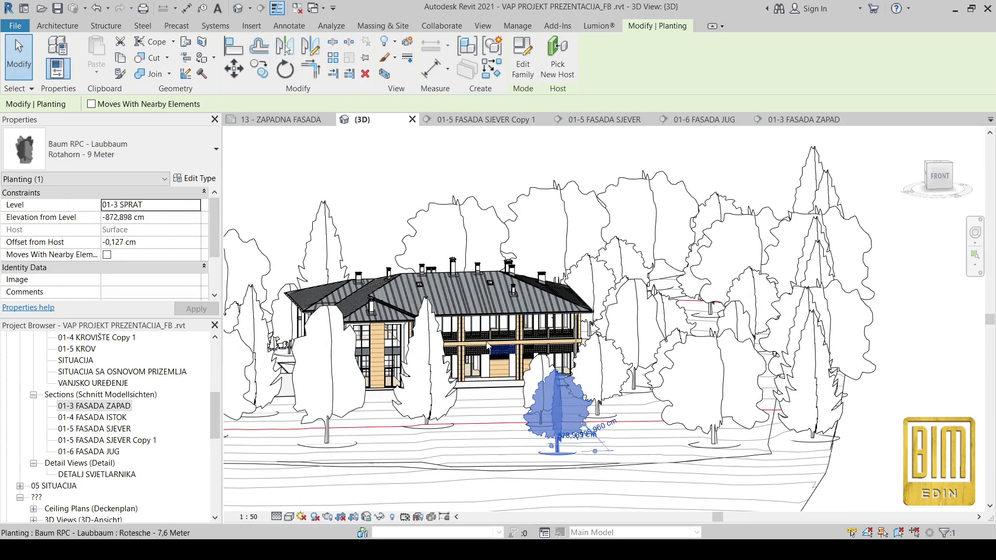
left_click(470, 264)
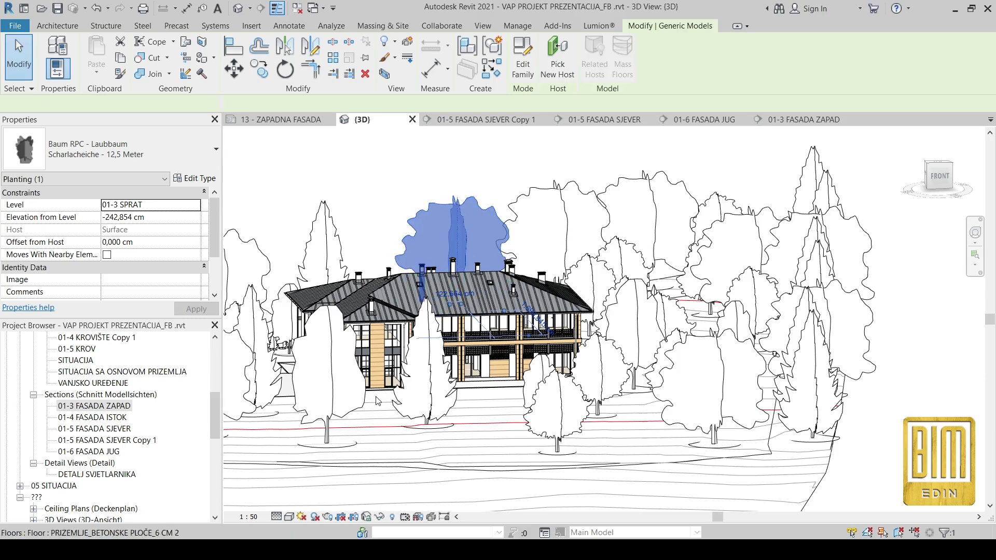
middle_click_drag(377, 401, 496, 430, "shift")
right_click(537, 376)
mouse_move(604, 149)
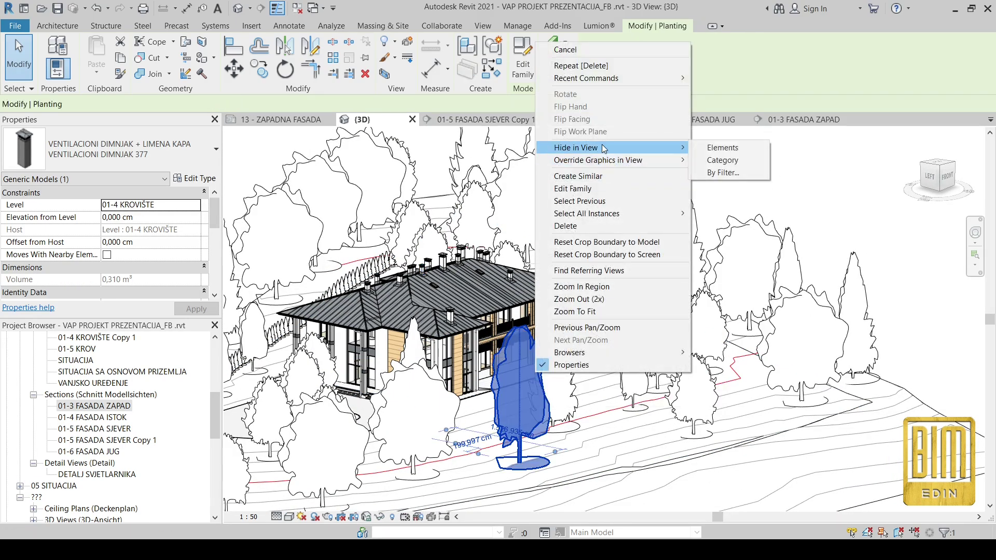
left_click(722, 160)
Inspect the exterior insulation walls on the west facade and around the adjoining corner by selecting them in turn
scroll(387, 334, "up", 5)
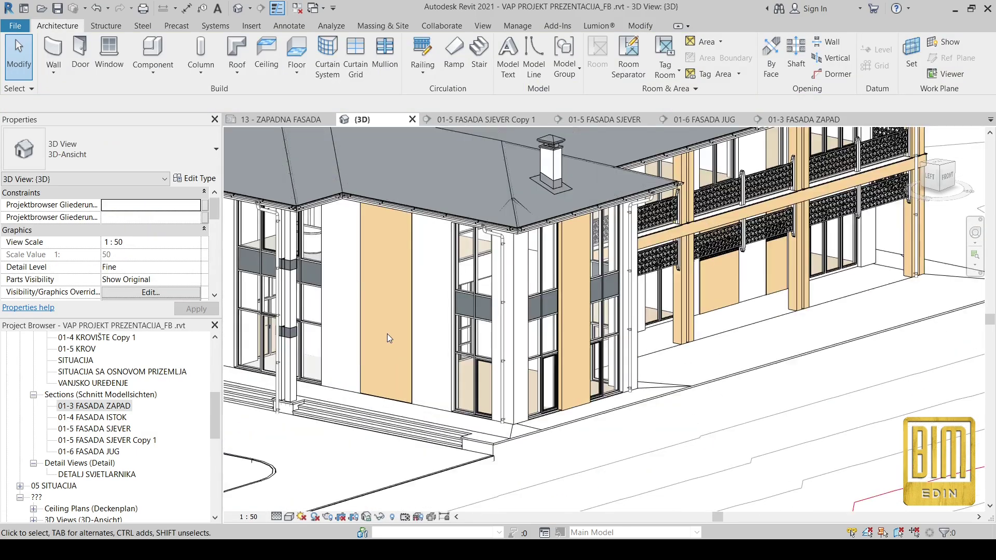
middle_click_drag(387, 334, 559, 375)
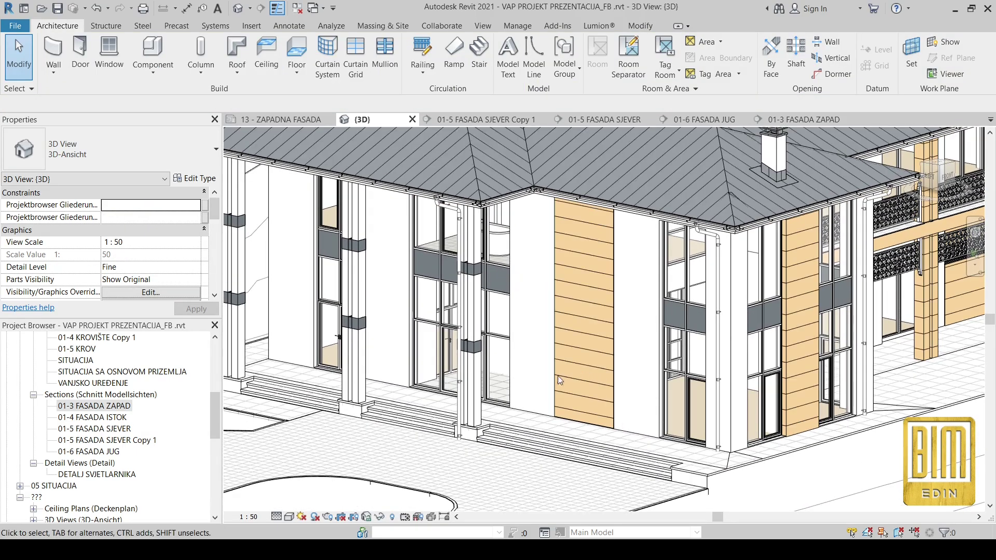
left_click(528, 413)
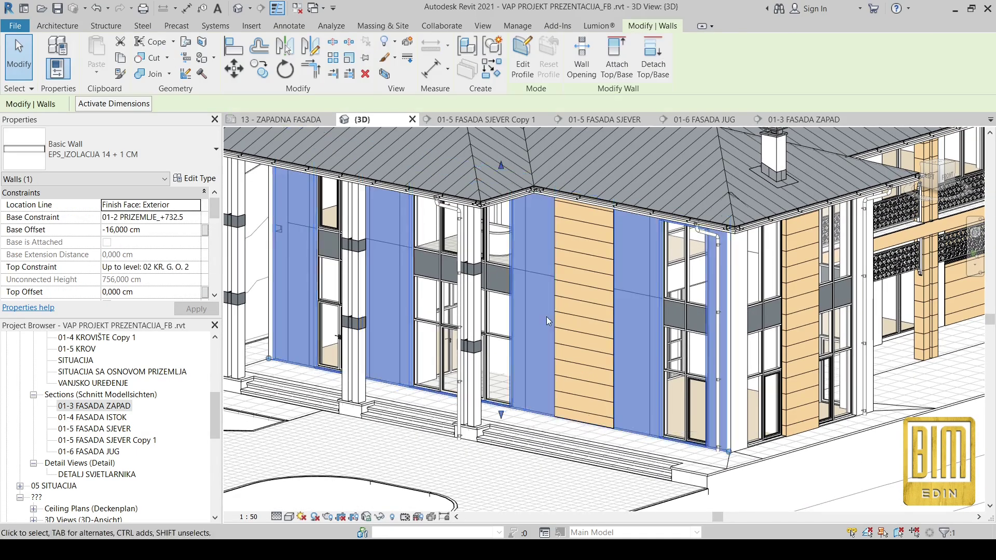
scroll(547, 321, "down", 3)
scroll(661, 410, "up", 5)
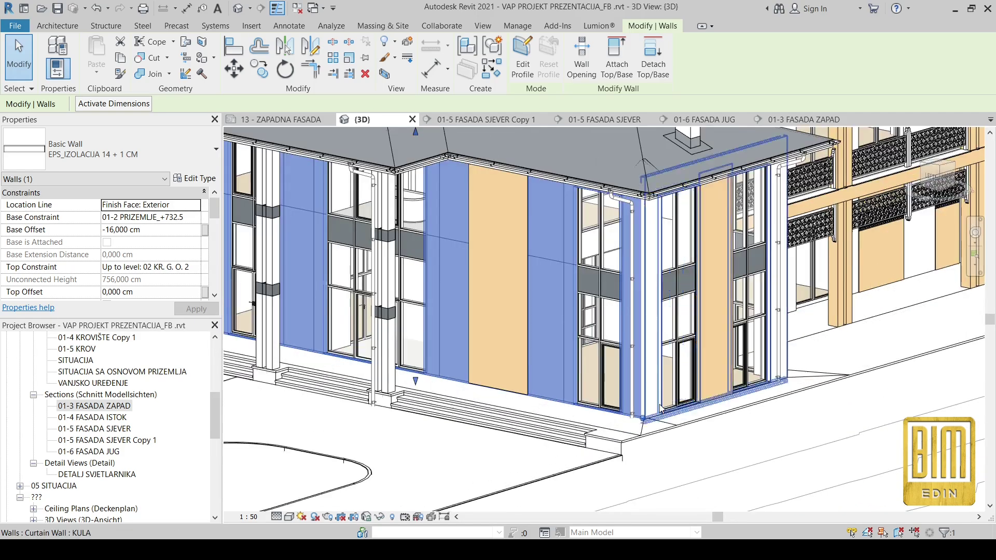
left_click(660, 410)
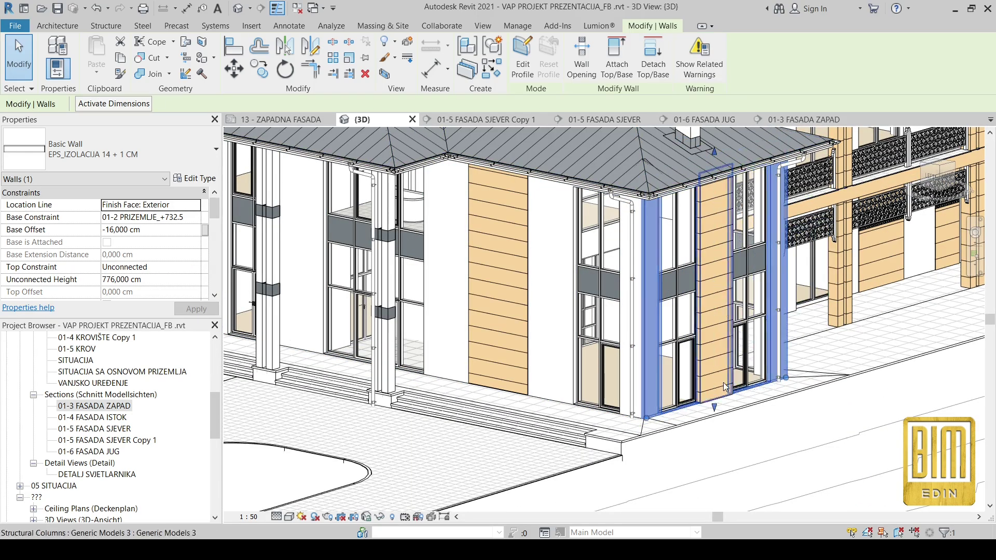
scroll(724, 386, "down", 4)
middle_click_drag(725, 387, 625, 352, "shift")
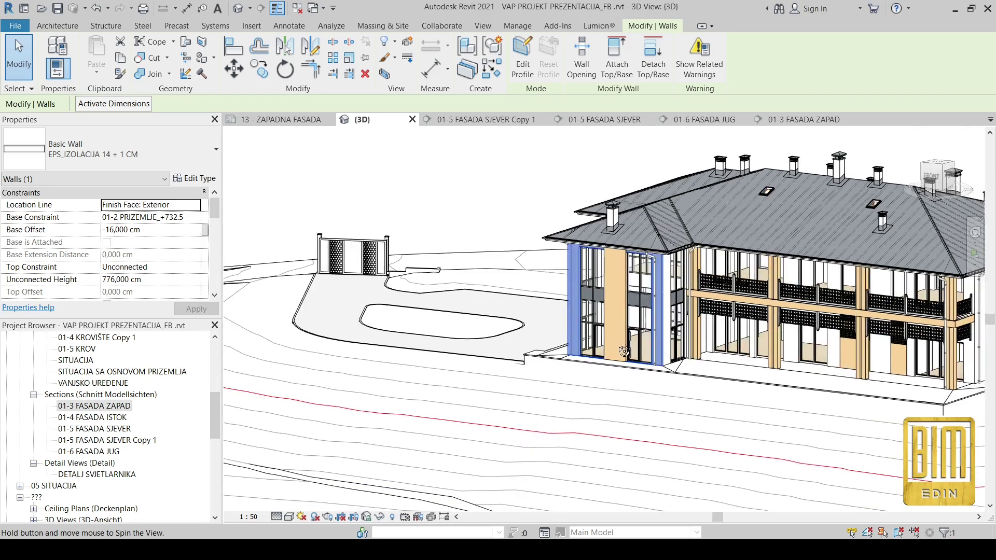
Inspect the insulation walls along the balcony facade and around the opposite end of the building, then clear the selection
scroll(625, 352, "up", 8)
left_click(634, 349)
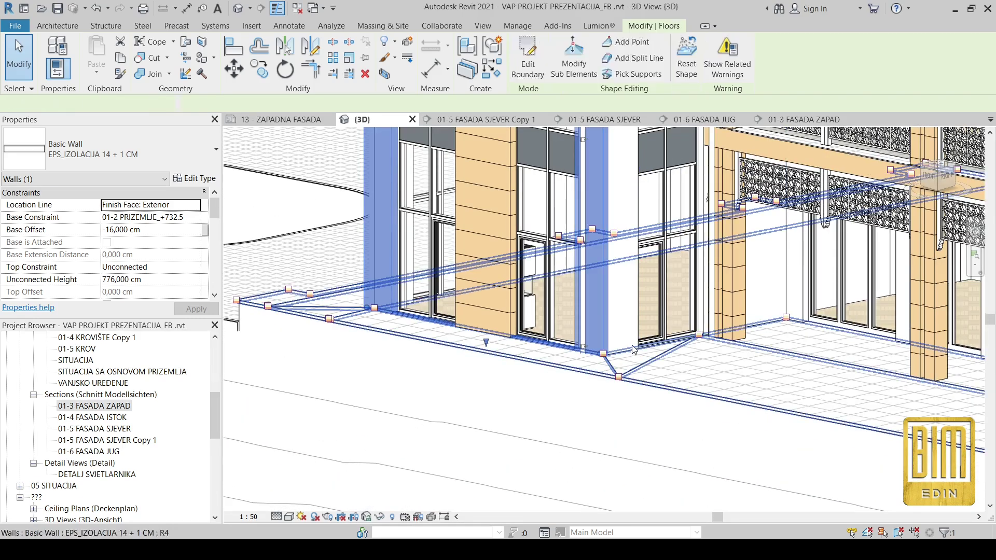
left_click(634, 350)
scroll(534, 349, "down", 4)
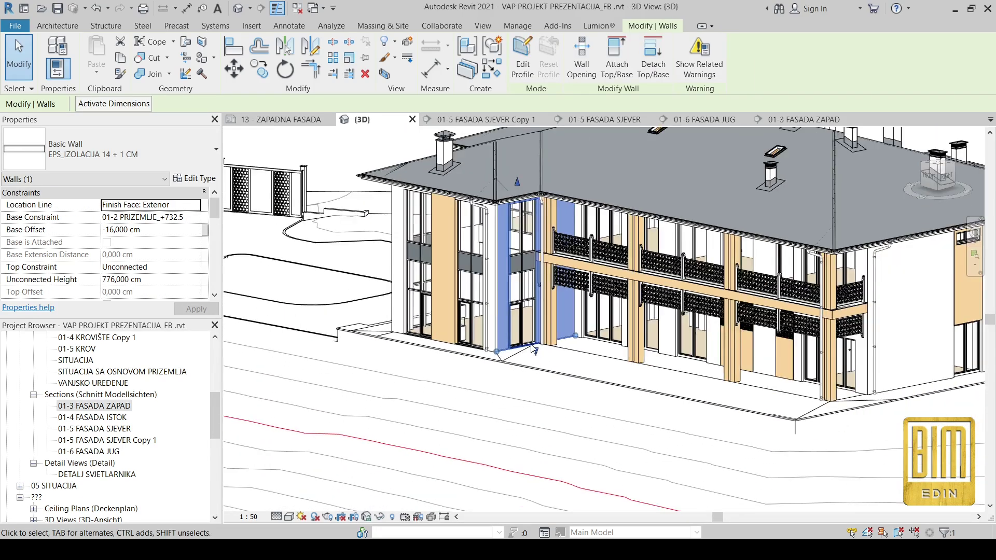
left_click(880, 397)
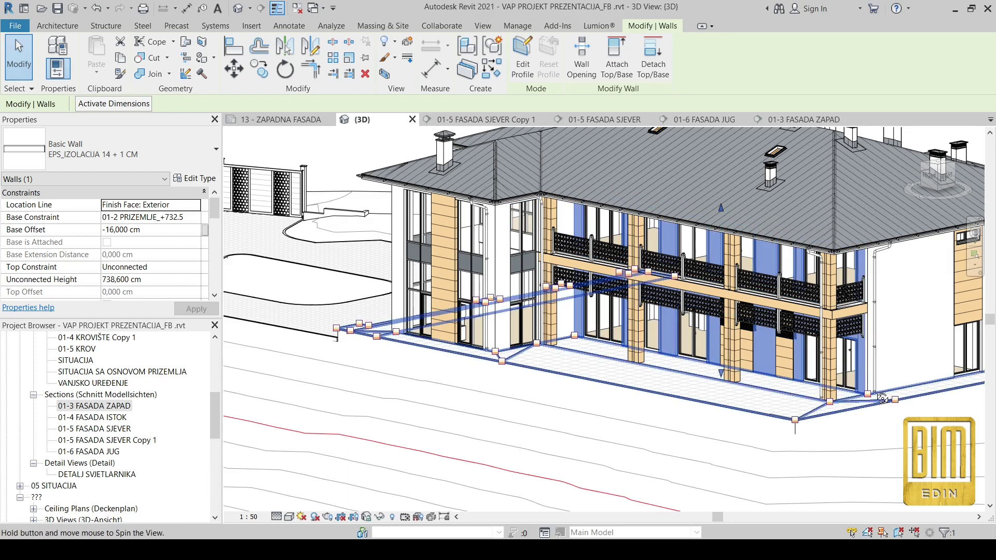
middle_click_drag(882, 399, 600, 400, "shift")
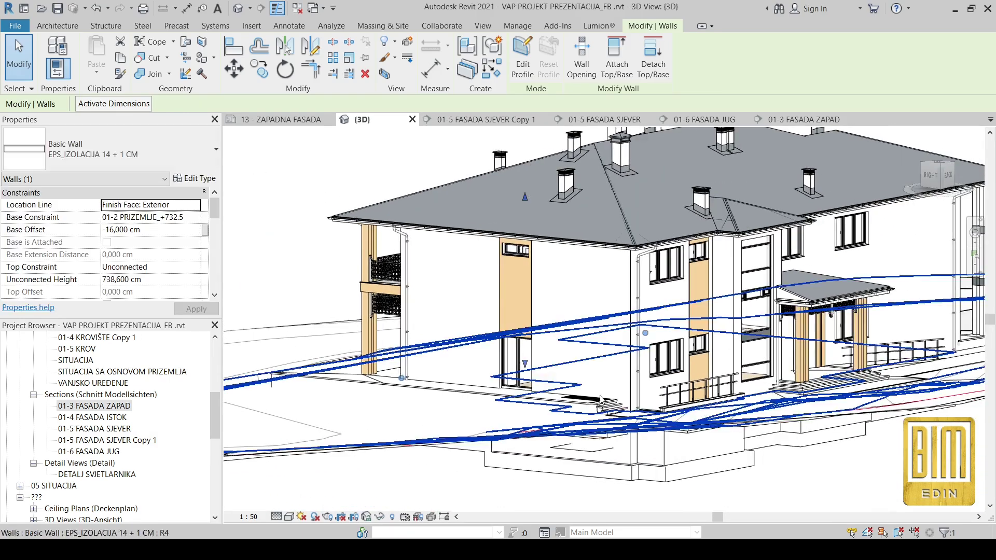
left_click(597, 387)
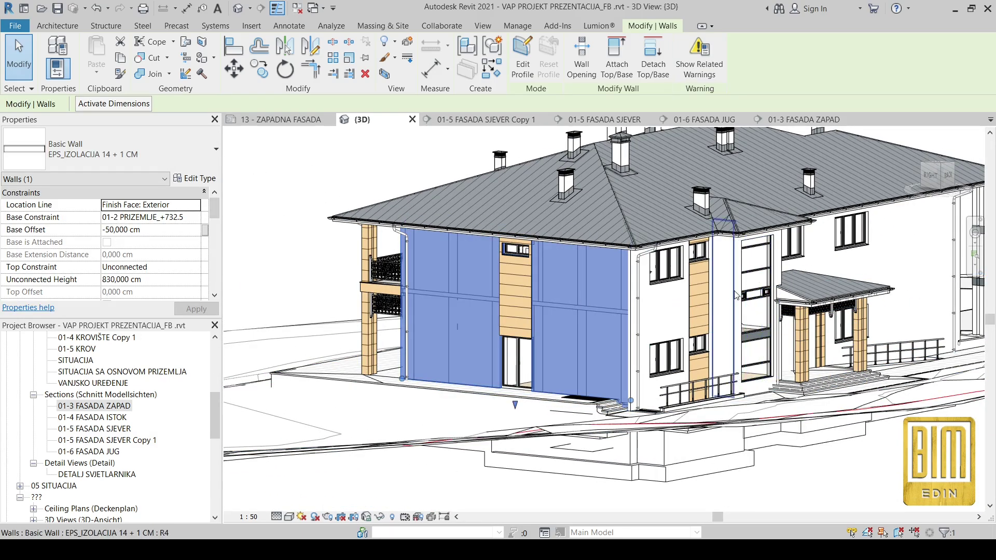
left_click(727, 311)
key("Escape")
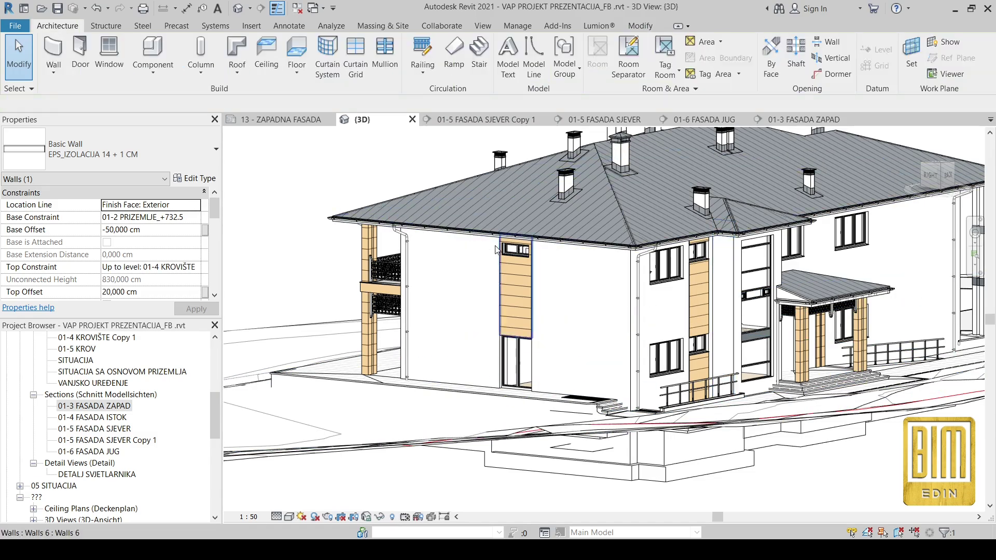
Turn the model back to the balcony facade and set the 3D view's visual style to Consistent Colors
middle_click_drag(495, 250, 510, 396, "shift")
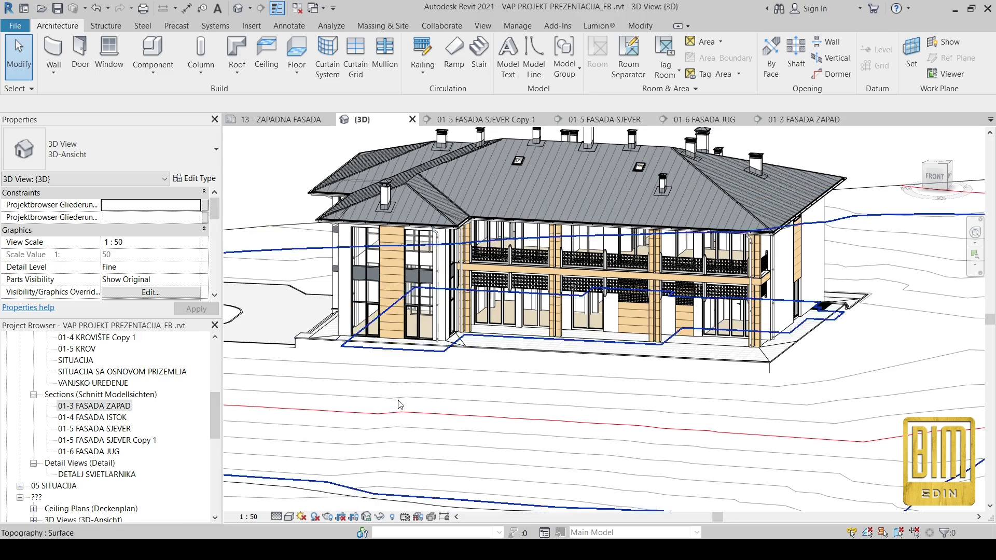
left_click(289, 517)
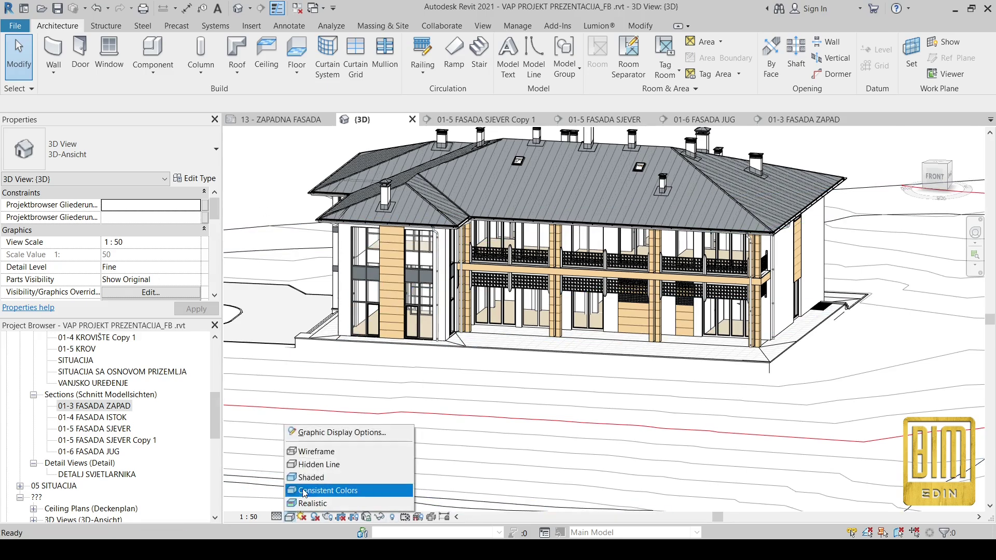
left_click(335, 489)
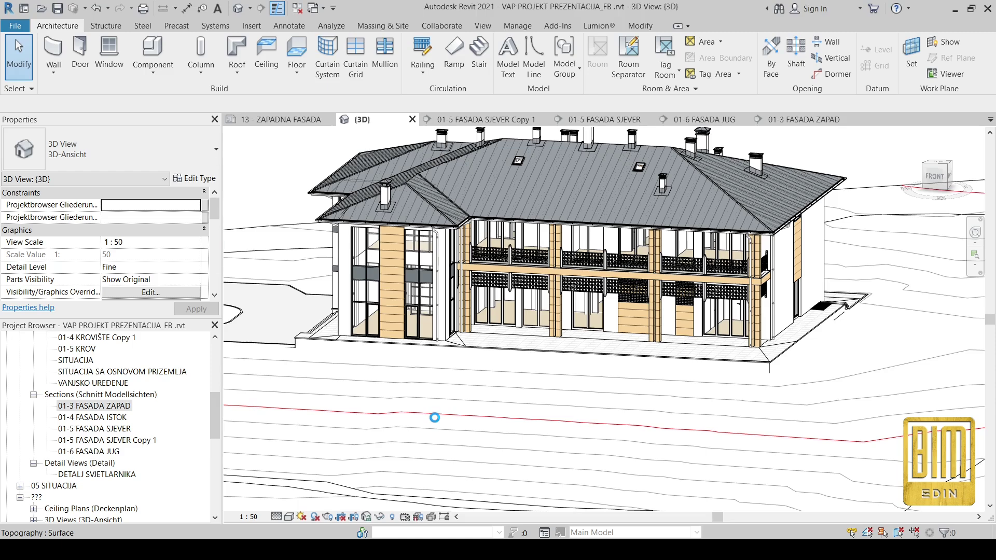
Open the layer structure of the balcony facade's EPS_IZOLACIJA 14 + 1 CM wall type for editing
scroll(654, 394, "up", 4)
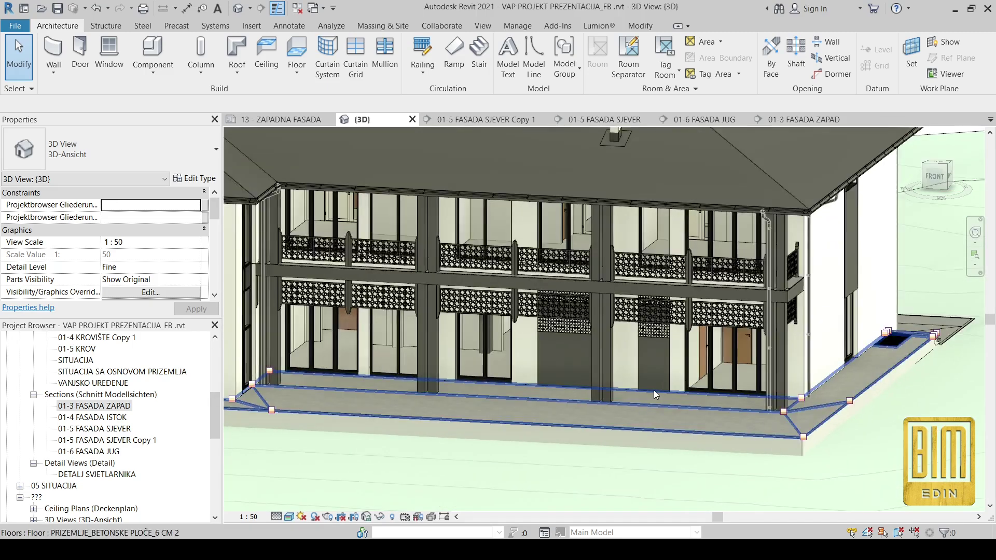
scroll(654, 390, "down", 6)
middle_click_drag(600, 426, 526, 467, "shift")
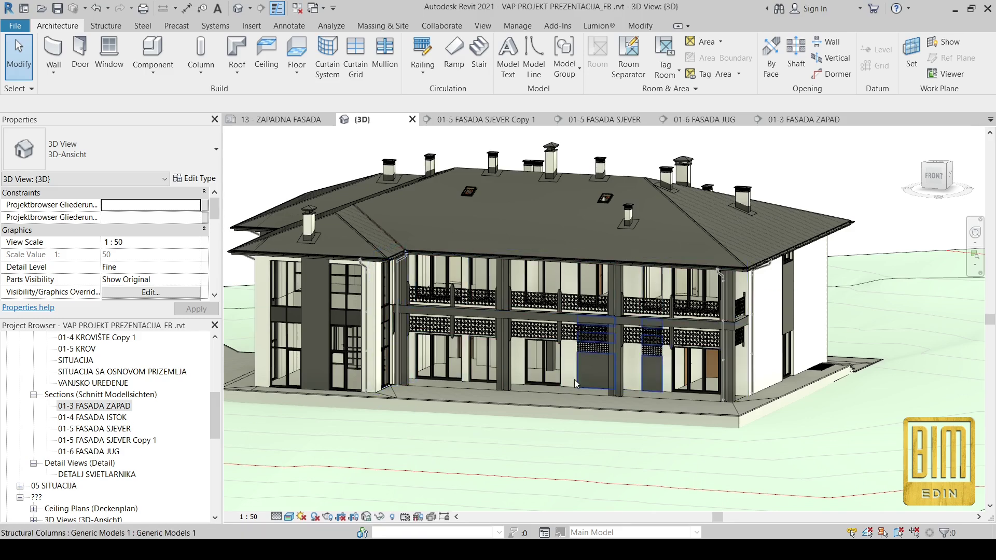
scroll(574, 380, "up", 5)
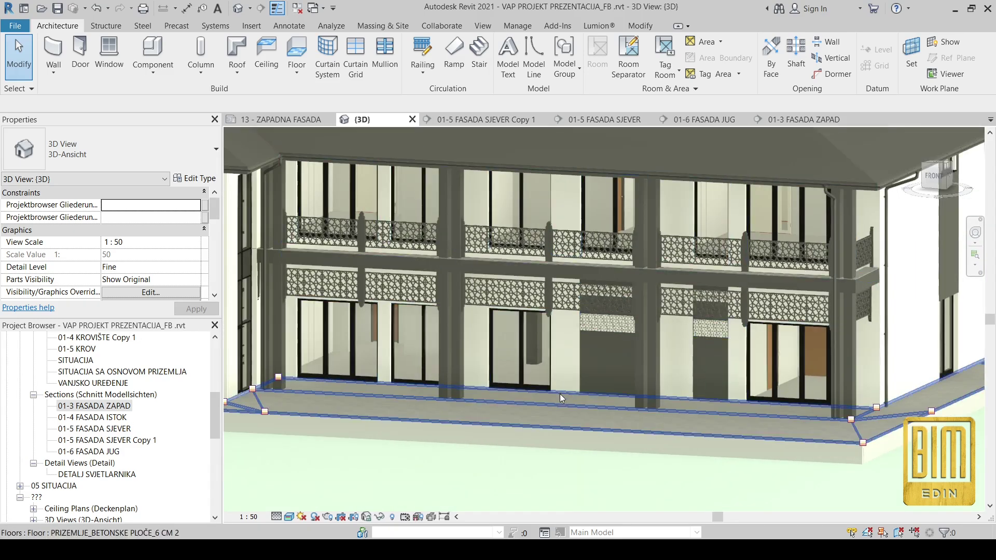
scroll(560, 391, "down", 5)
left_click(574, 374)
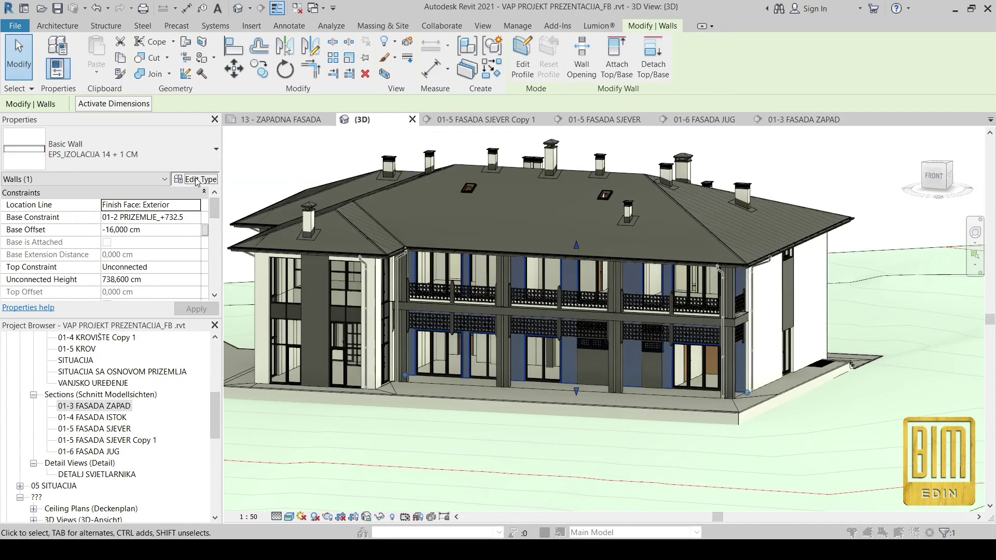
left_click(194, 178)
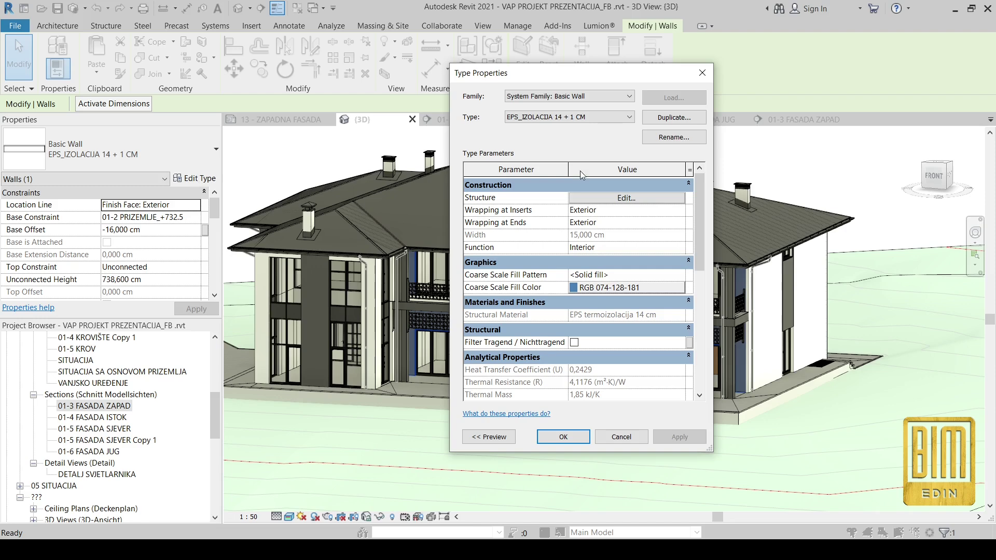
left_click(580, 198)
Load 360_F_385315590_XDNJ1yQ9VWIt5GeXTZXX5FDpV78FhV75.jpg as the appearance image of the exterior finish layer's 00 BIJELA FASADA material
left_click(572, 196)
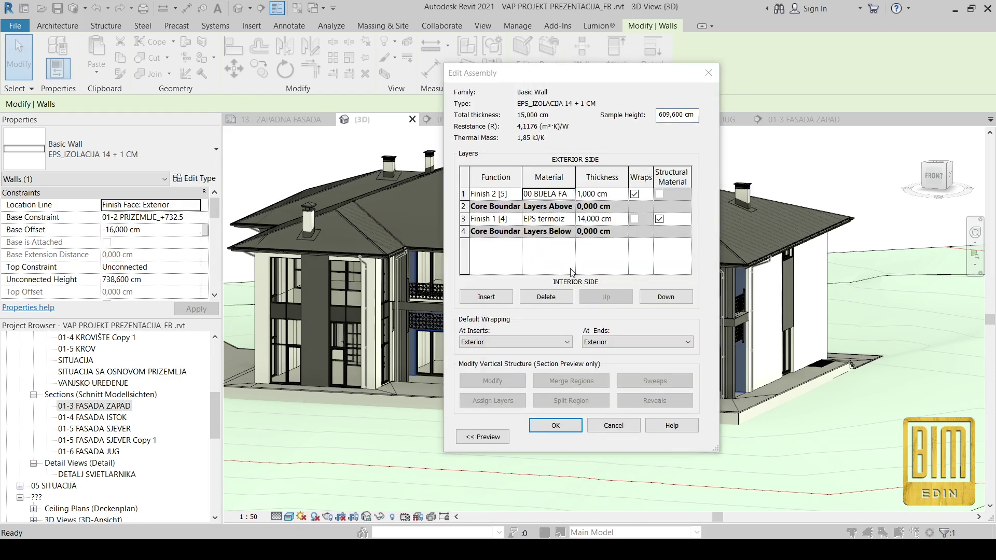
left_click(355, 88)
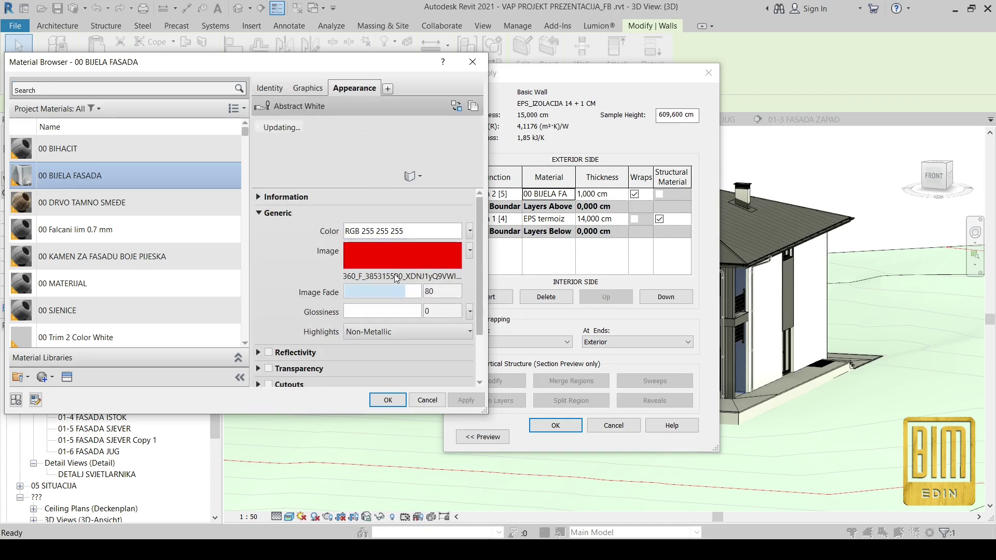
left_click(397, 279)
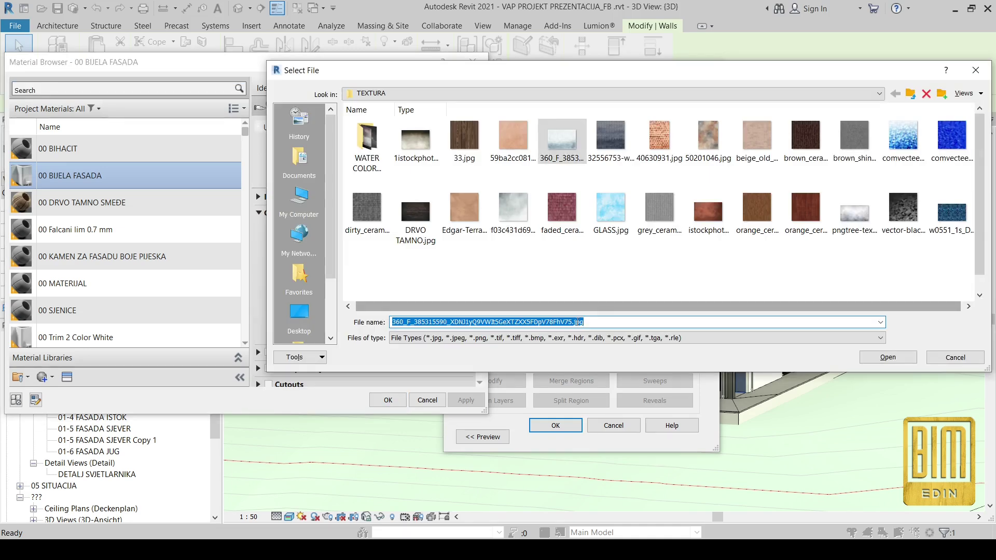
left_click(966, 93)
left_click(928, 106)
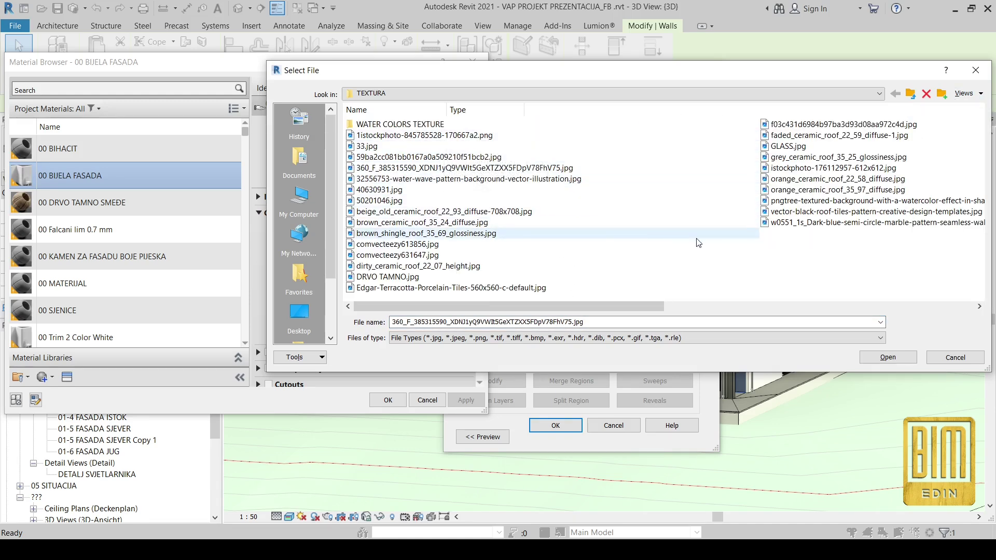
left_click(508, 171)
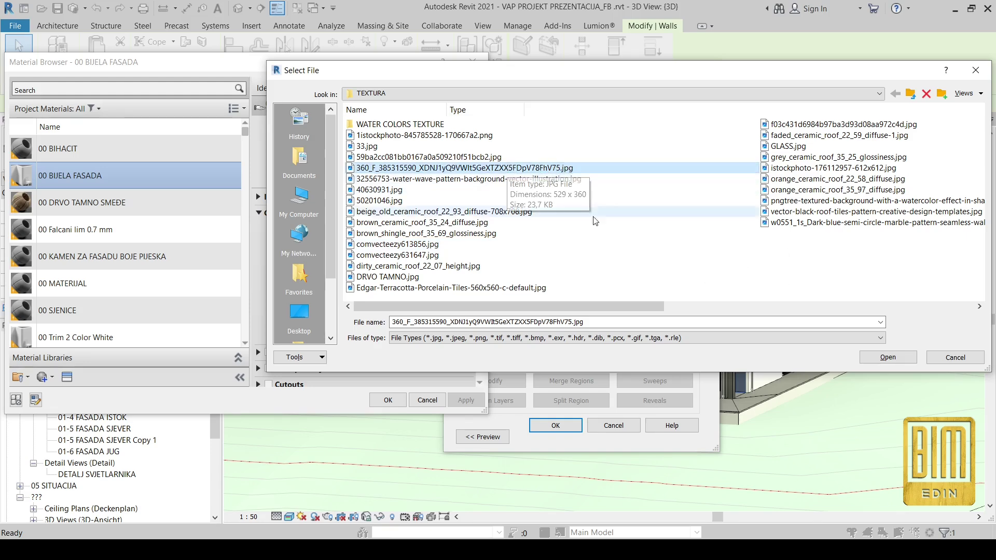
left_click(888, 357)
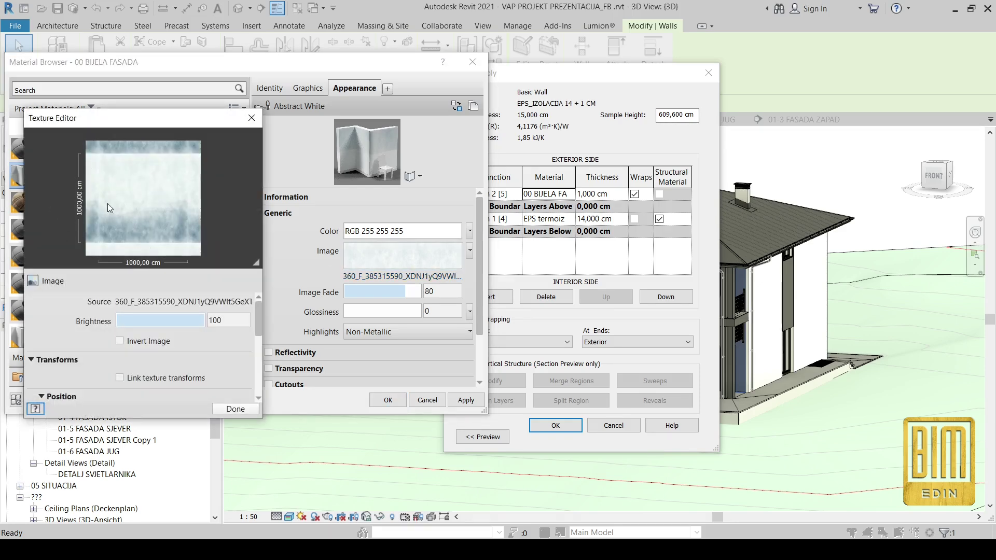
Set the facade texture's sample size to 1200 cm in width and height with the aspect ratio locked
scroll(79, 341, "down", 5)
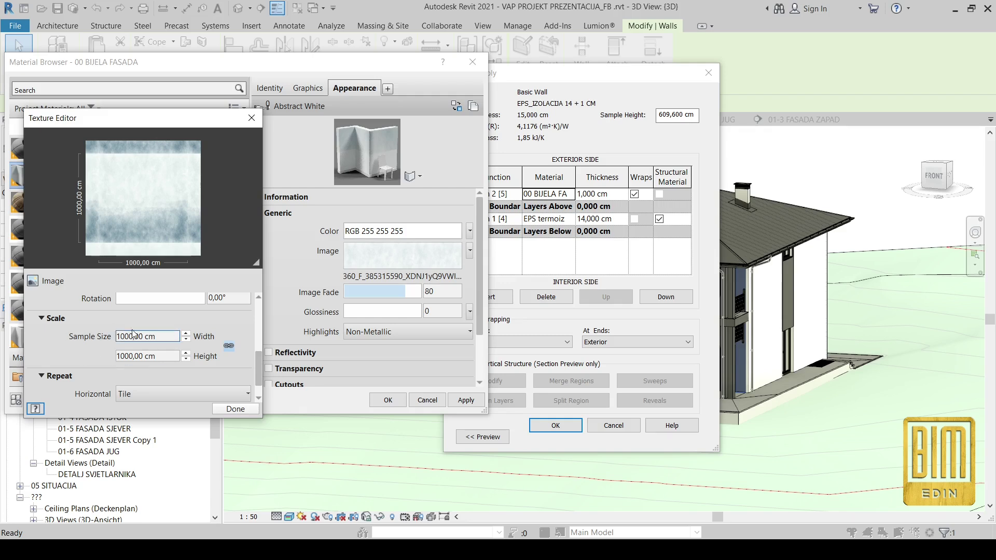
left_click(177, 352)
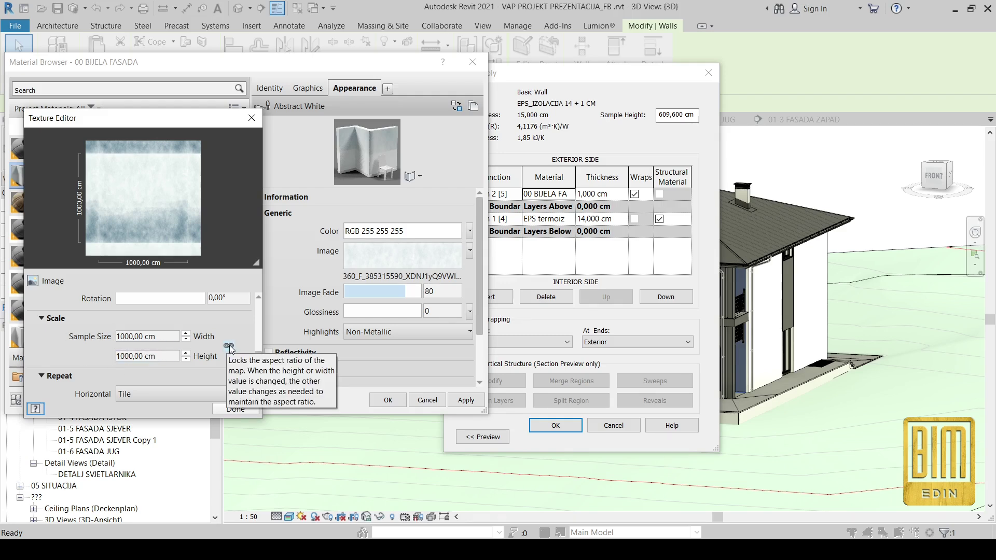
left_click(154, 336)
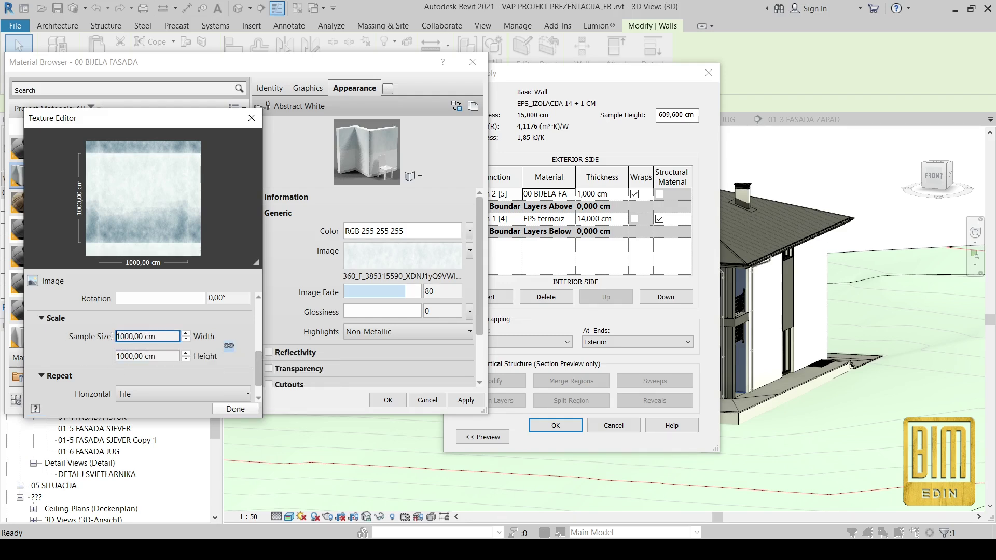
double_click(152, 338)
type("1200")
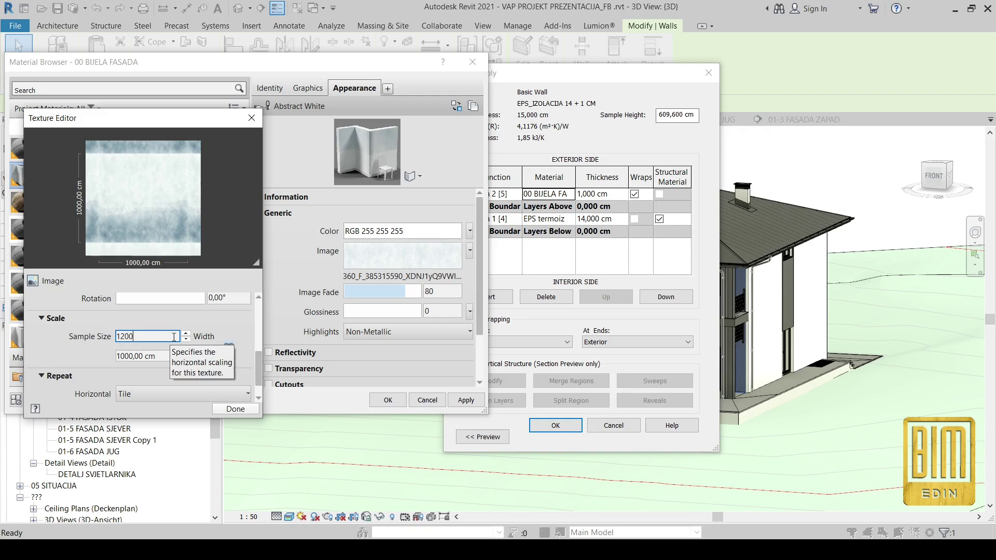
key("Return")
Unlock the texture's aspect ratio and set only the sample width to 1500 cm
left_click(129, 357)
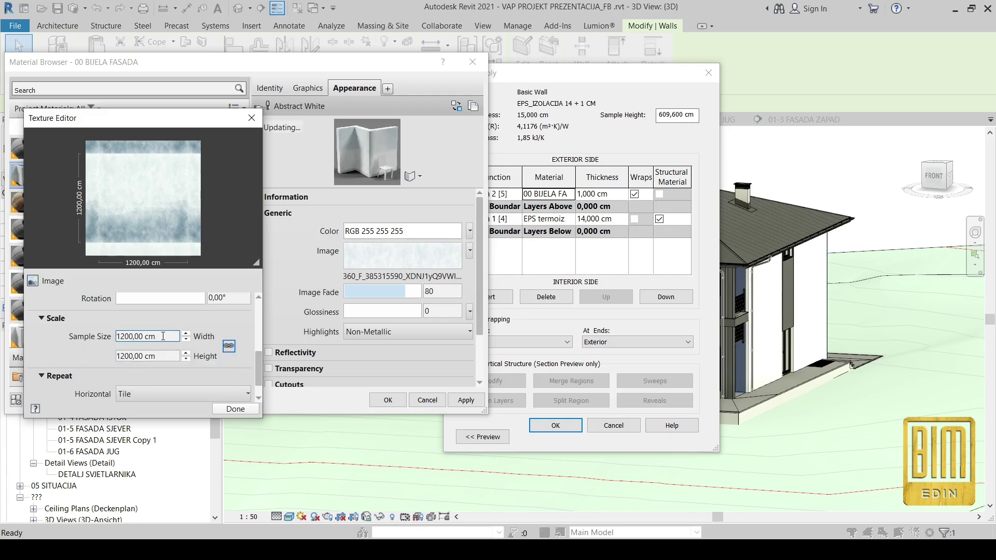
left_click(122, 336)
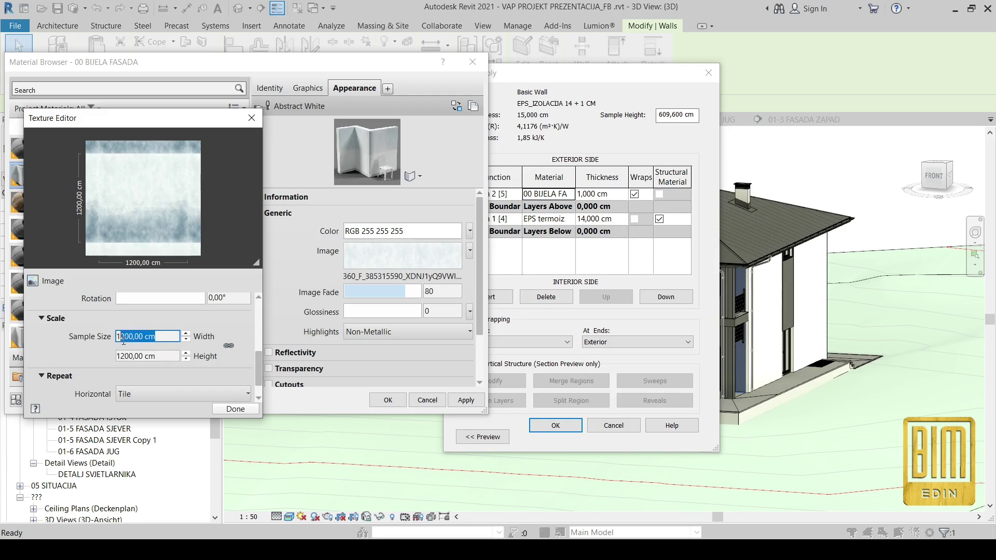
type("500")
key("Return")
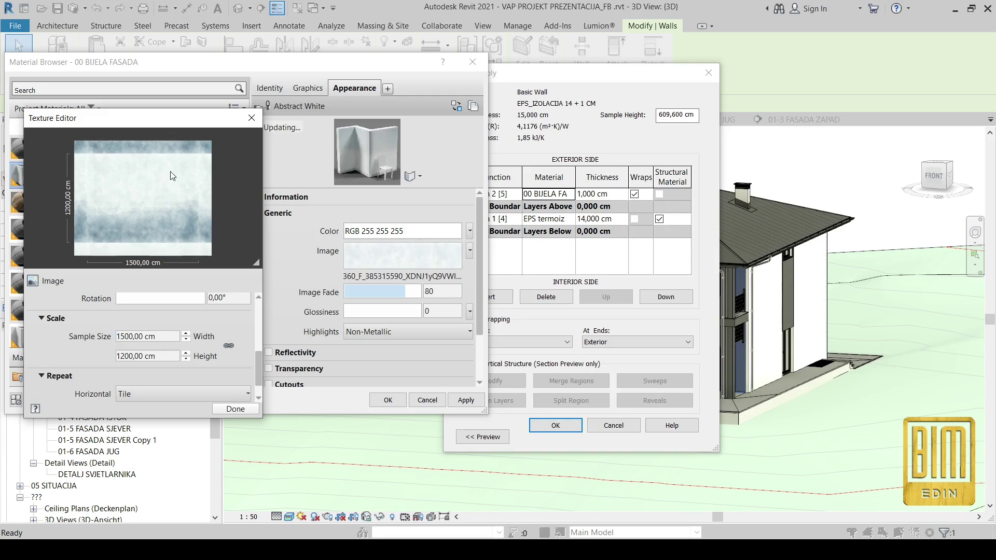
Lock the texture's aspect ratio again and set the sample width to 1700 cm
left_click(232, 347)
left_click(178, 337)
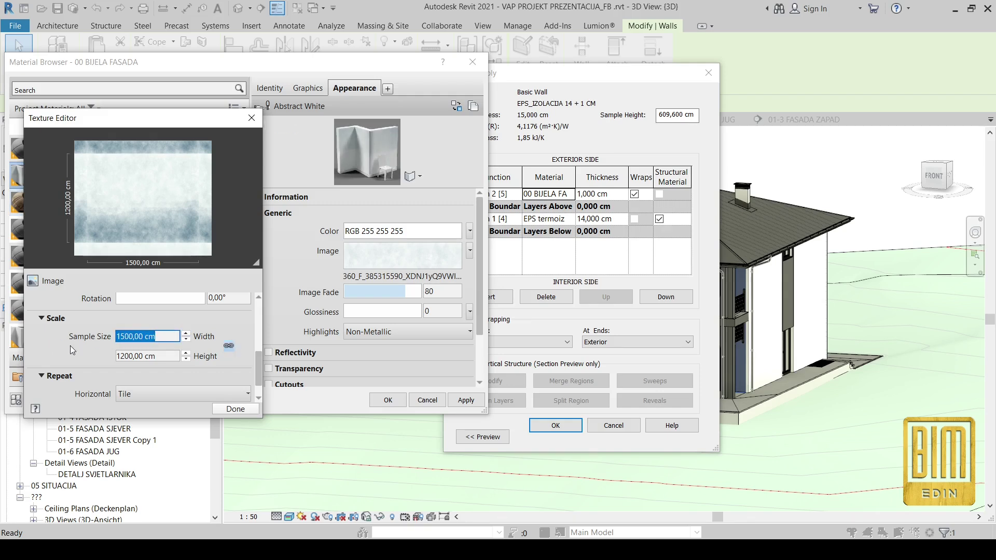
type("1700")
key("Return")
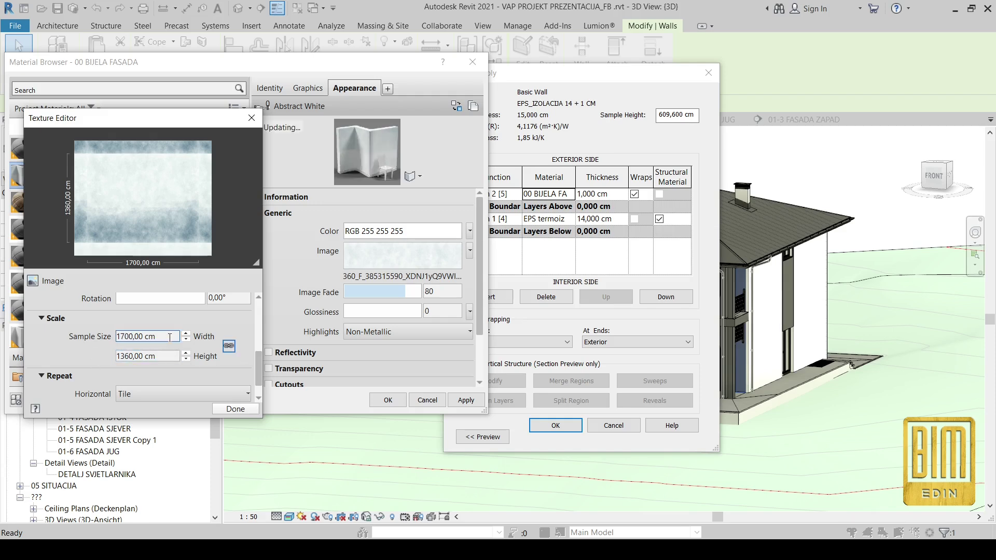
Unlock the texture's aspect ratio and set the sample width and height separately to 1000 cm each
type("1000")
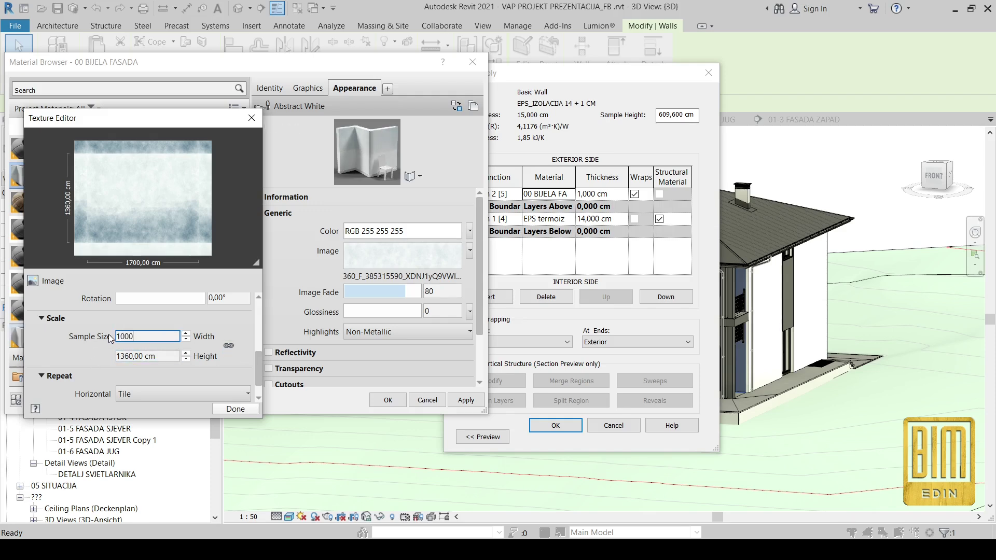
key("Tab")
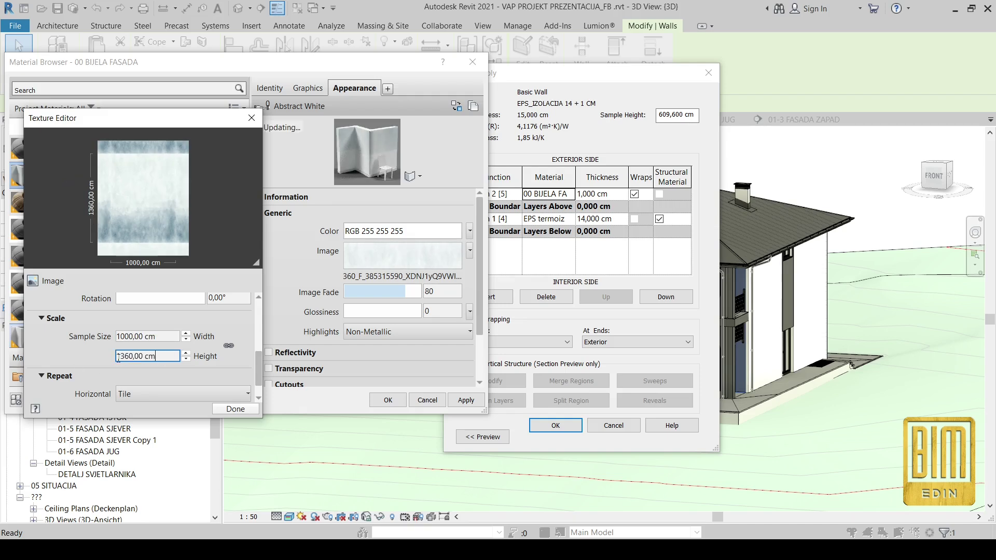
double_click(118, 357)
type("1000")
key("Tab")
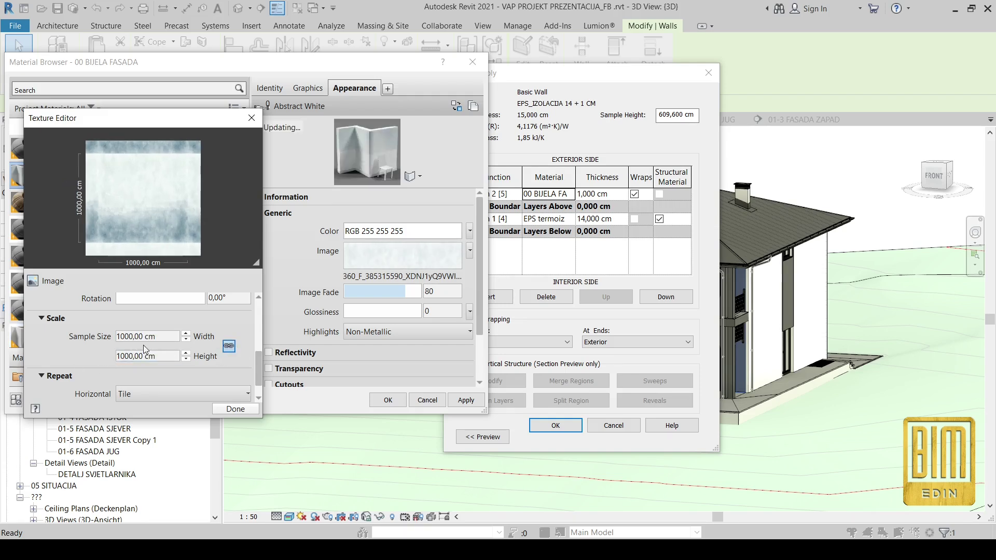
With the aspect ratio locked, try texture sample widths of 1220 cm and 1200 cm, and return the width to 1000 cm
double_click(166, 336)
type("1220")
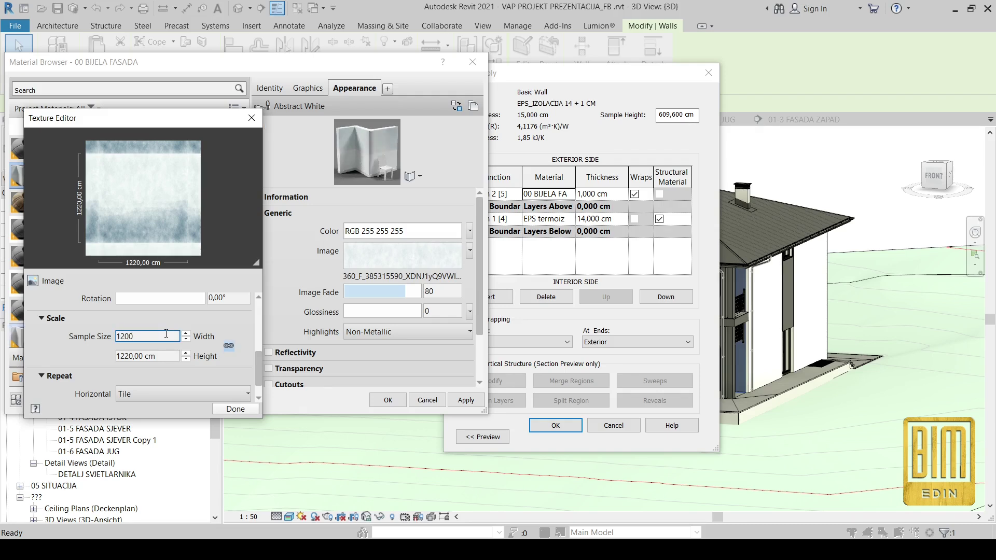
key("Return")
left_click(168, 335)
type("1")
key("Return")
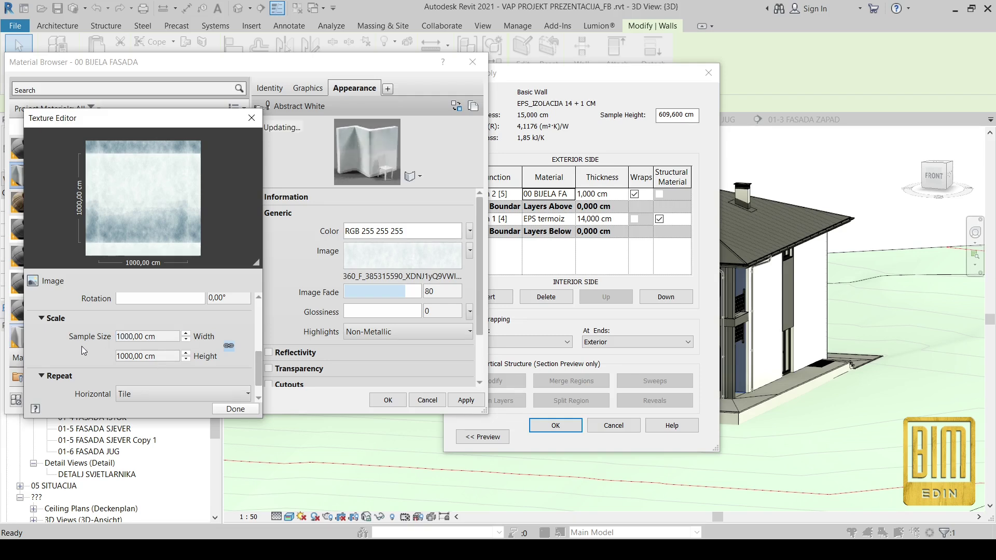
Darken the generic colour of 00 BIJELA FASADA to RGB 177 177 177
left_click(423, 234)
left_click_drag(385, 145, 385, 179)
left_click(303, 347)
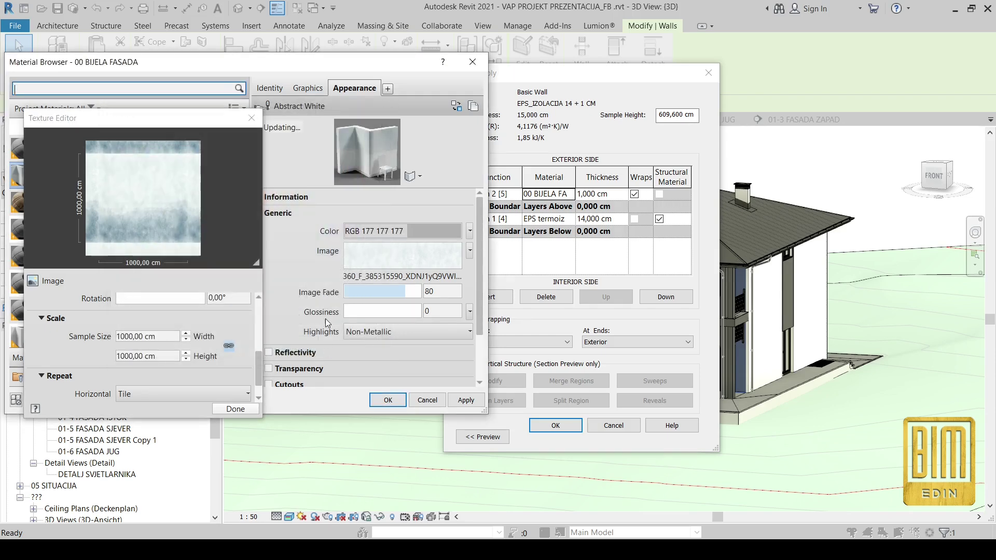
Set the generic colour of 00 BIJELA FASADA to RGB 249 249 249 and confirm the material, layer and wall type edits
left_click(406, 233)
left_click_drag(385, 181, 383, 144)
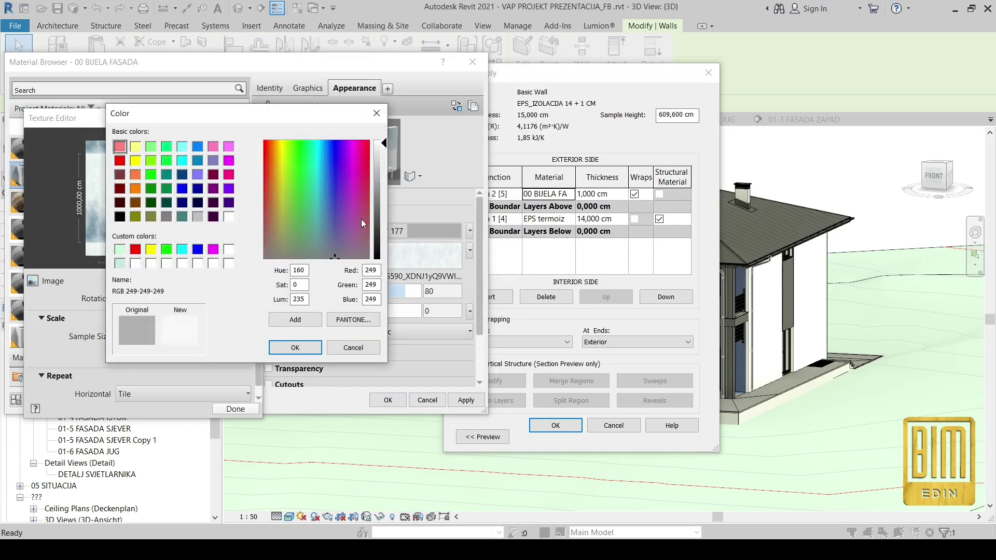
left_click(295, 347)
left_click(242, 410)
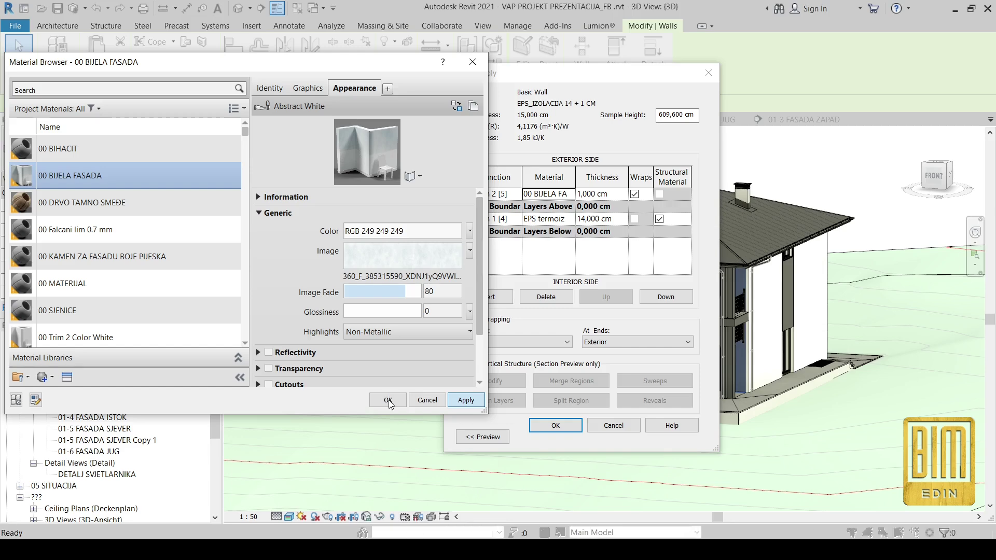
left_click(389, 400)
left_click(555, 425)
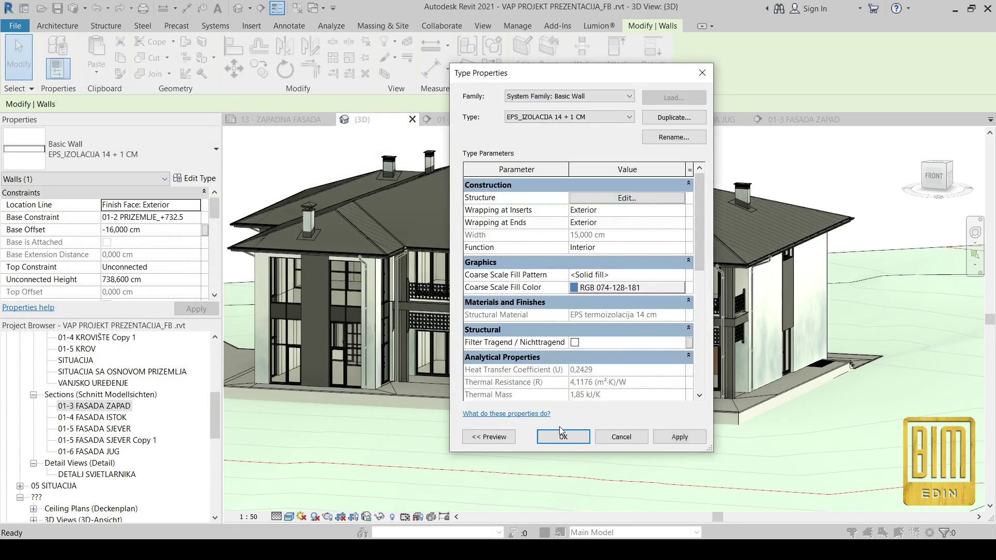
left_click(559, 432)
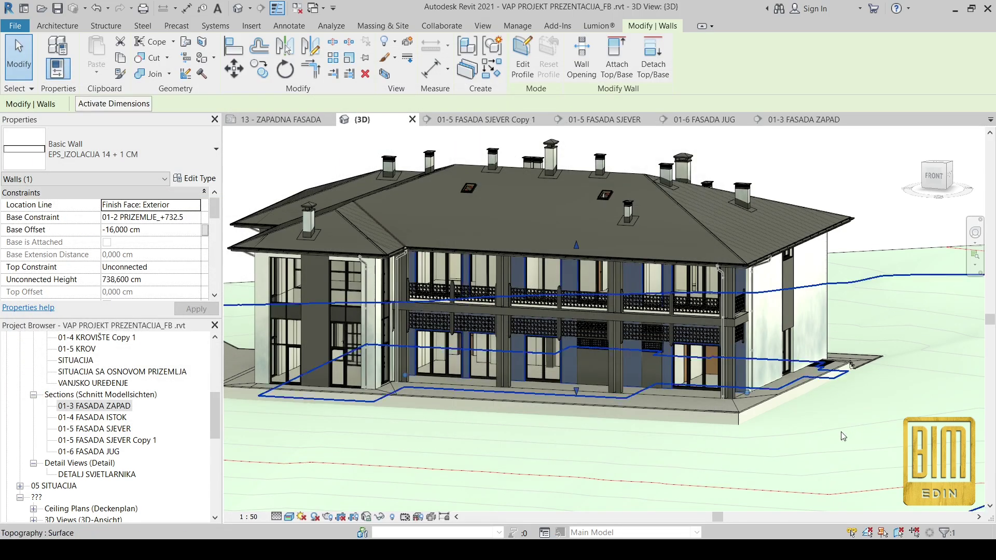
Turn the model to the rear entrance facade and examine the texture on its walls from near and far
middle_click_drag(849, 439, 617, 384, "shift")
scroll(708, 380, "down", 1)
scroll(708, 380, "up", 3)
scroll(708, 380, "down", 1)
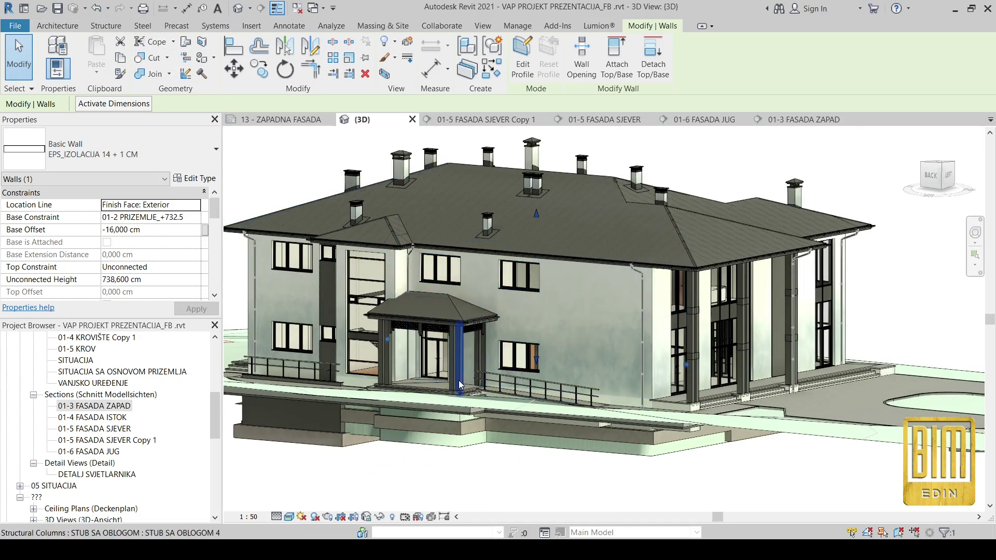
scroll(458, 381, "up", 3)
scroll(523, 393, "down", 3)
scroll(471, 297, "up", 2)
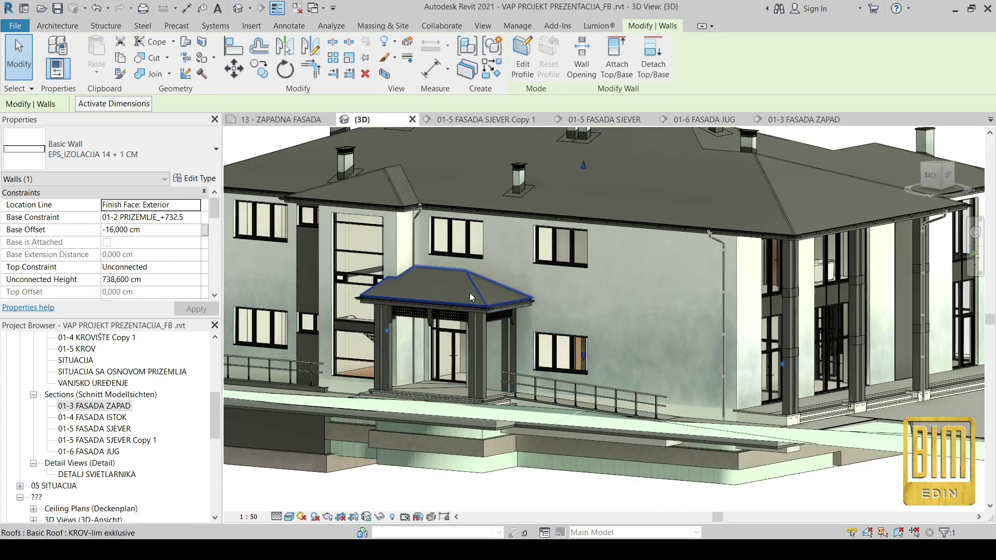
scroll(471, 297, "down", 3)
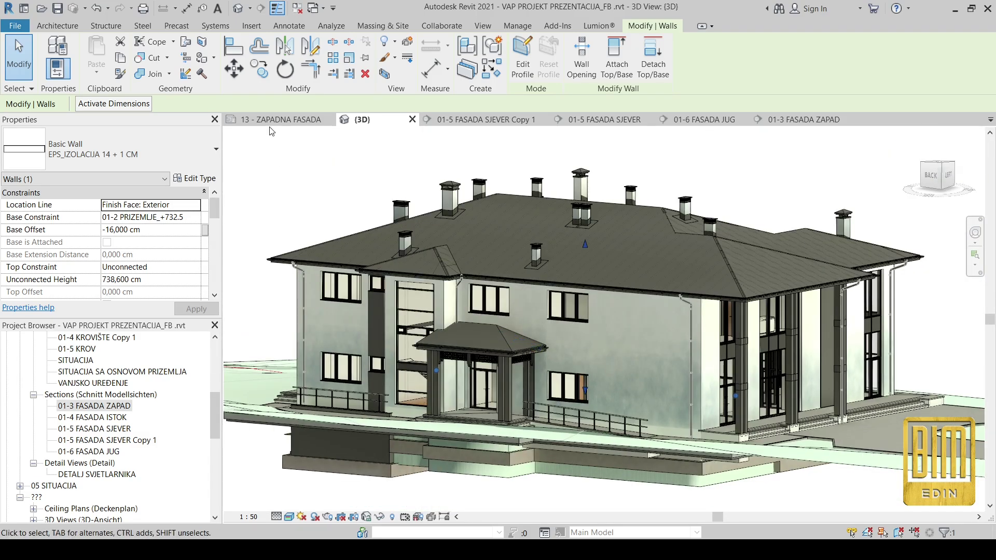
Open the project's material list and show the appearance settings of the 00 BIHACIT material
left_click(517, 25)
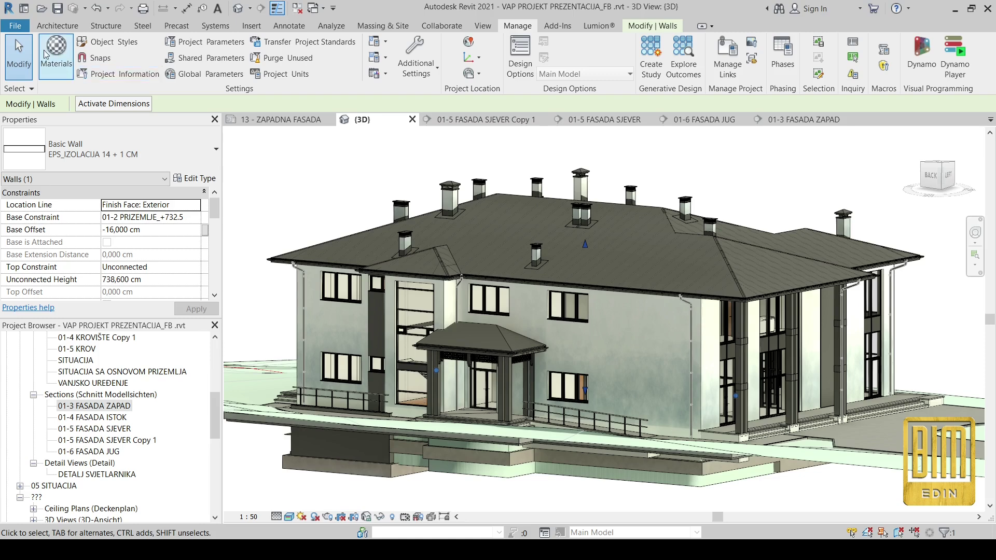
left_click(56, 49)
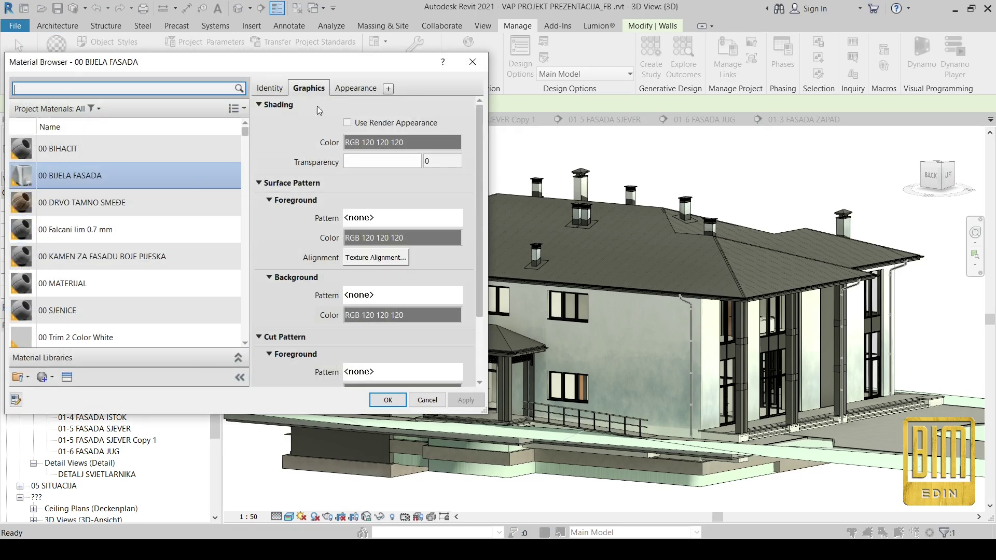
left_click_drag(291, 67, 299, 84)
left_click(101, 158)
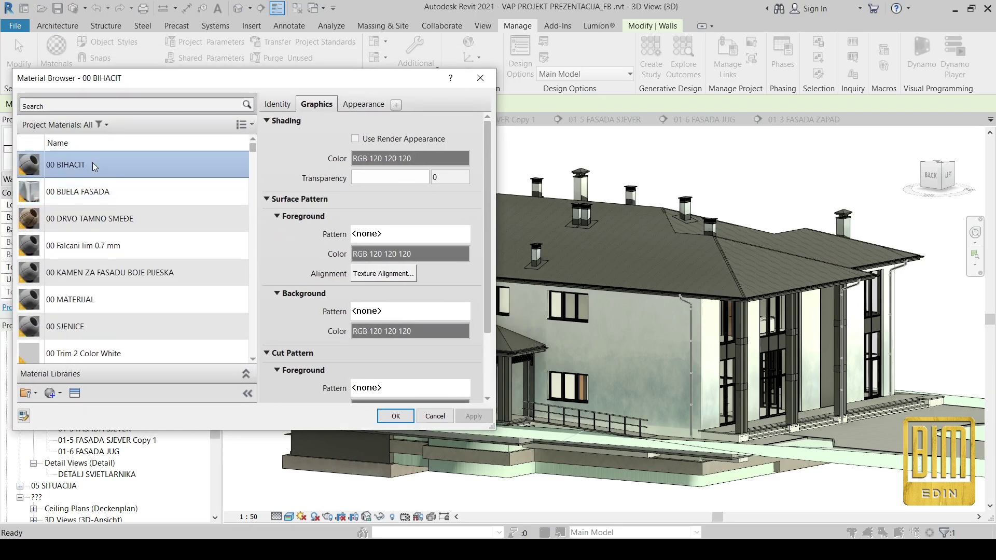
left_click(363, 104)
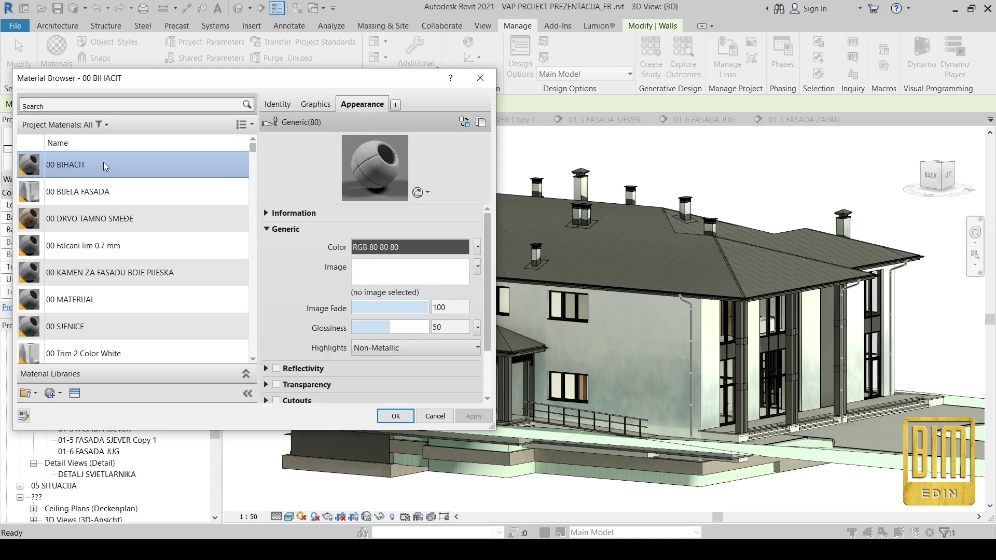
Relink the missing image of the 00 KAMEN ZA FASADU BOJE PIJESKA material to 50201046.jpg in the TEXTURA folder
left_click(105, 274)
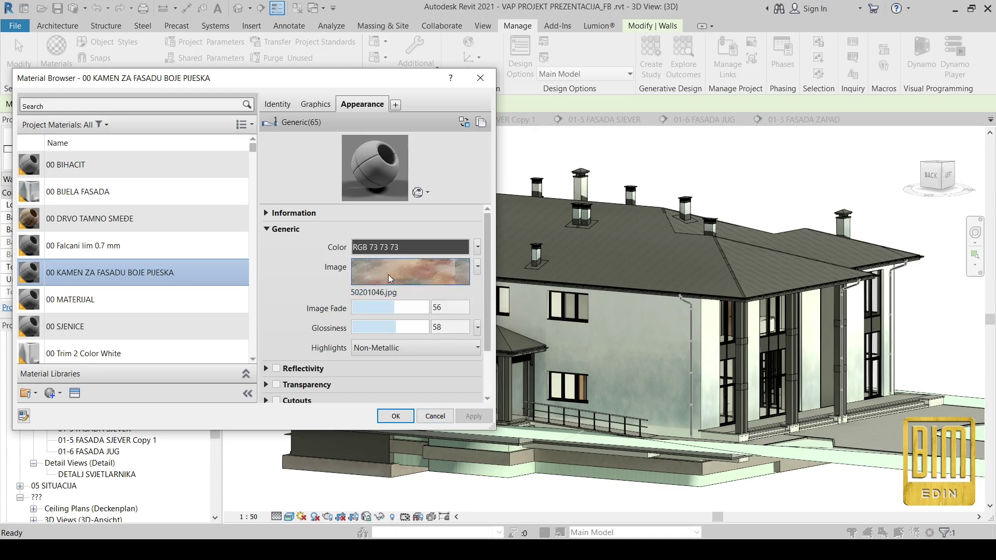
left_click(383, 293)
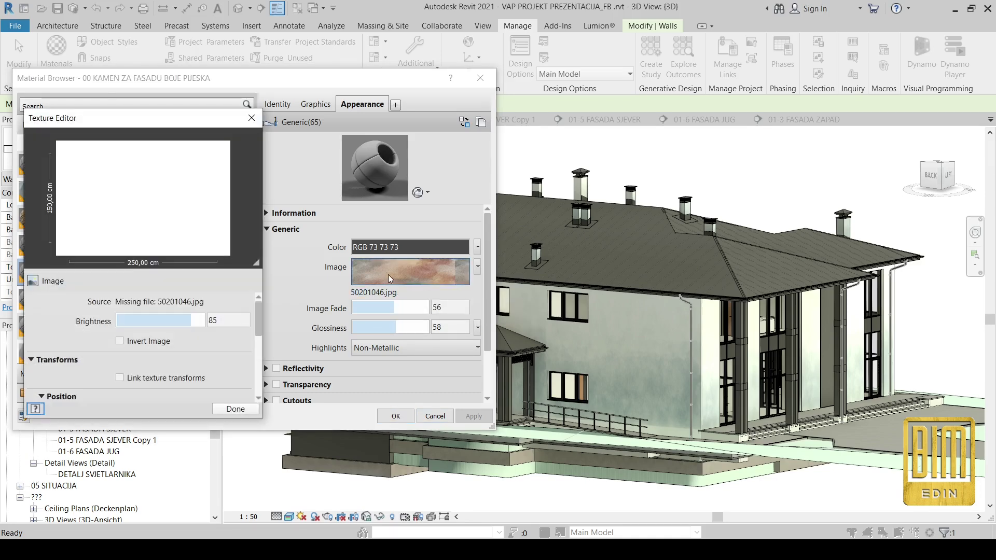
left_click(147, 301)
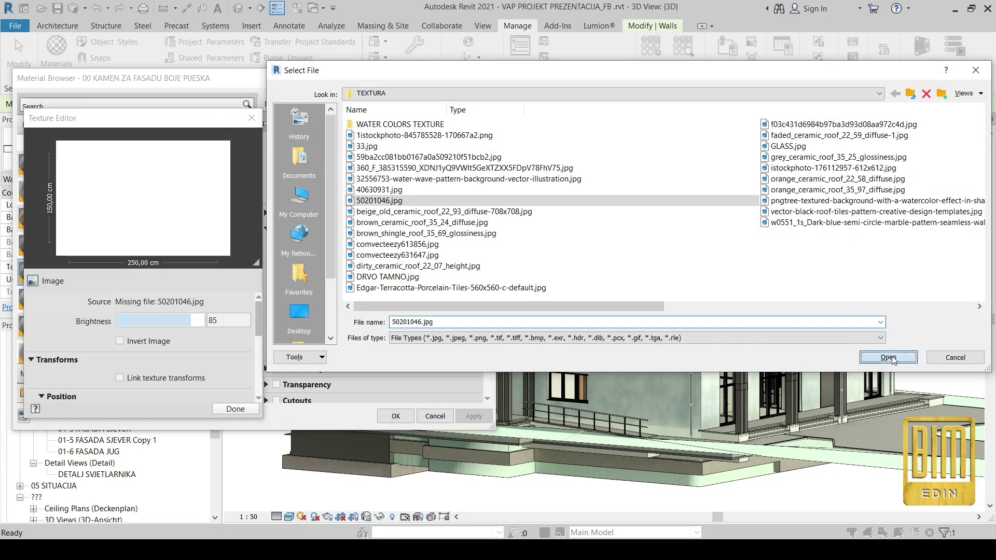
left_click(887, 357)
left_click(236, 410)
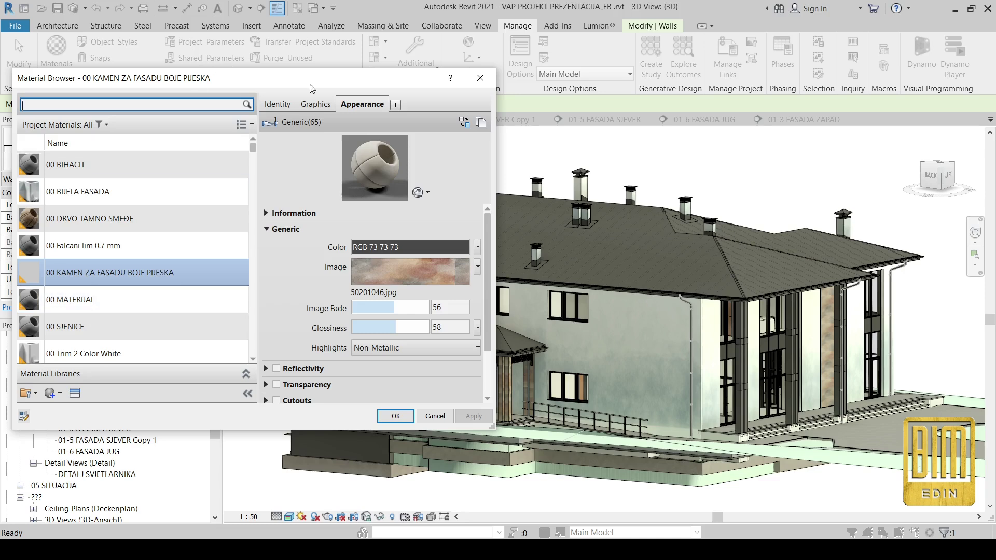
Relink the image of the 00 Falcani lim 0.7 mm material to brown_ceramic_roof_35_24_diffuse.jpg and check it in the Texture Editor
left_click_drag(498, 195, 342, 196)
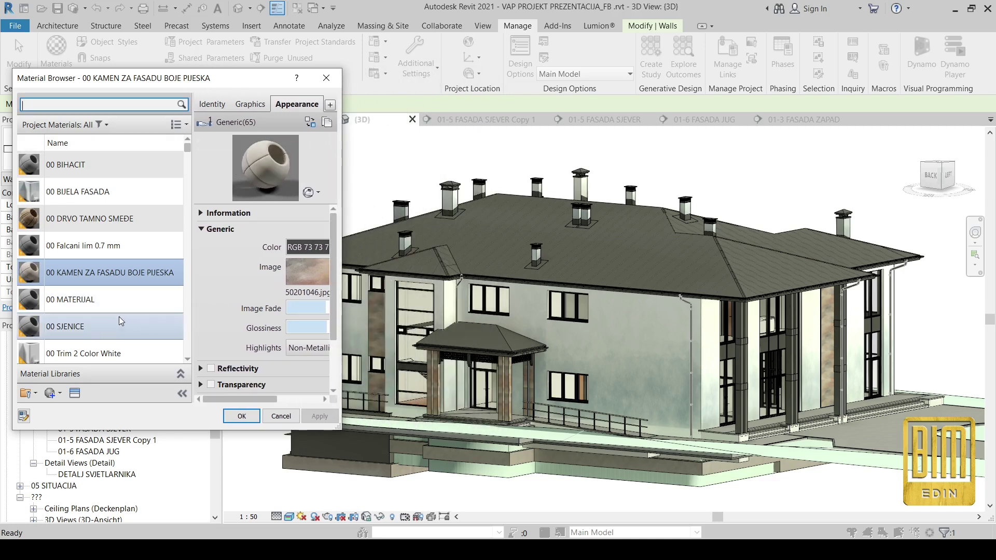
left_click(86, 245)
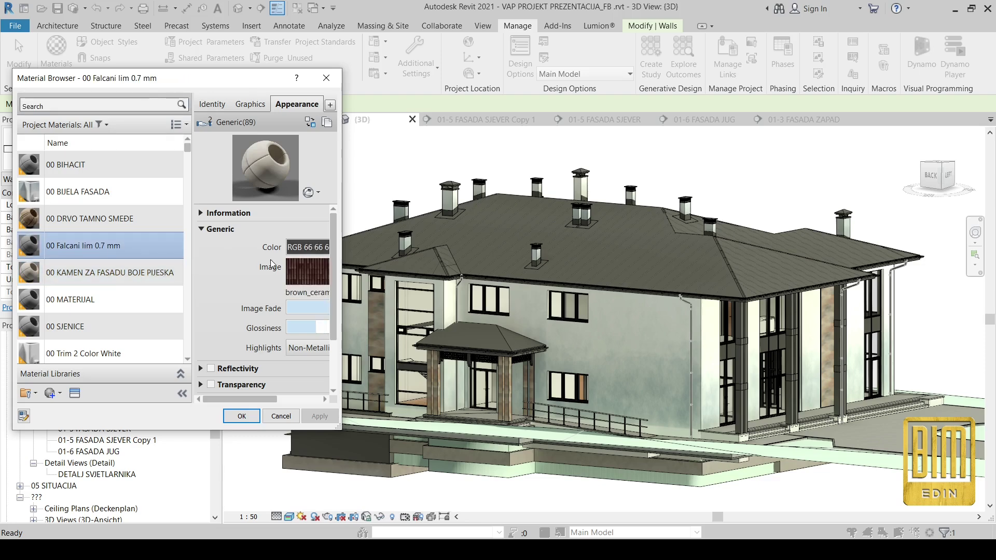
left_click_drag(343, 188, 440, 188)
left_click(371, 293)
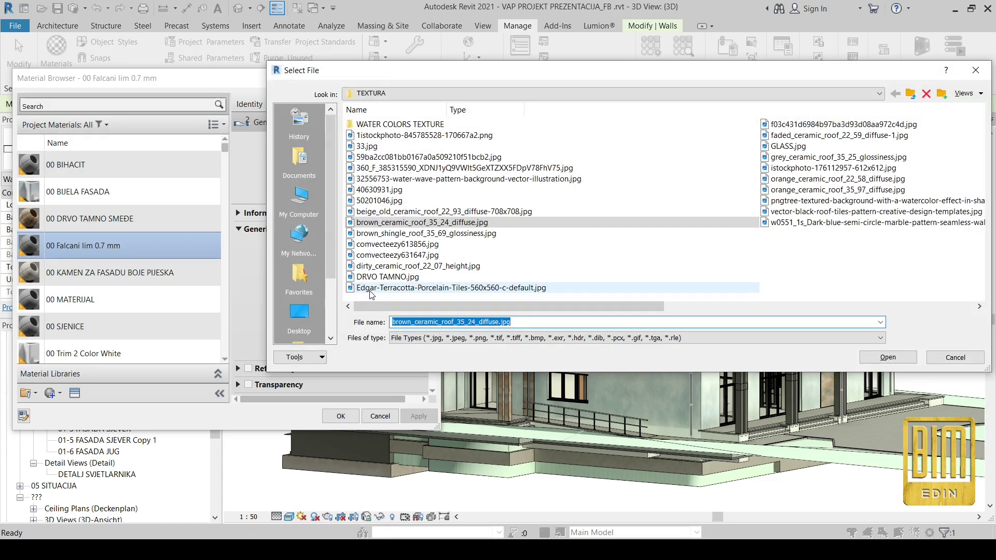
left_click(887, 358)
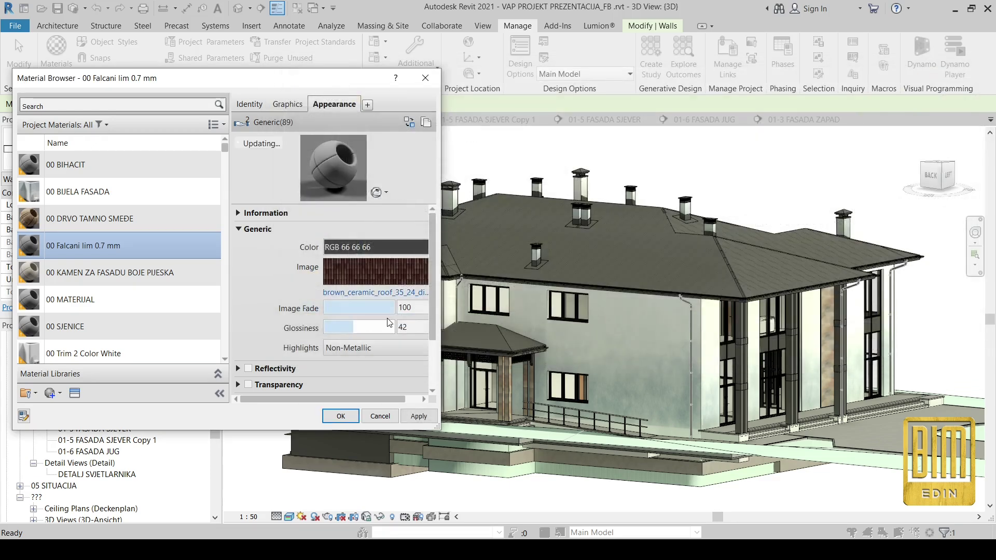
left_click(374, 294)
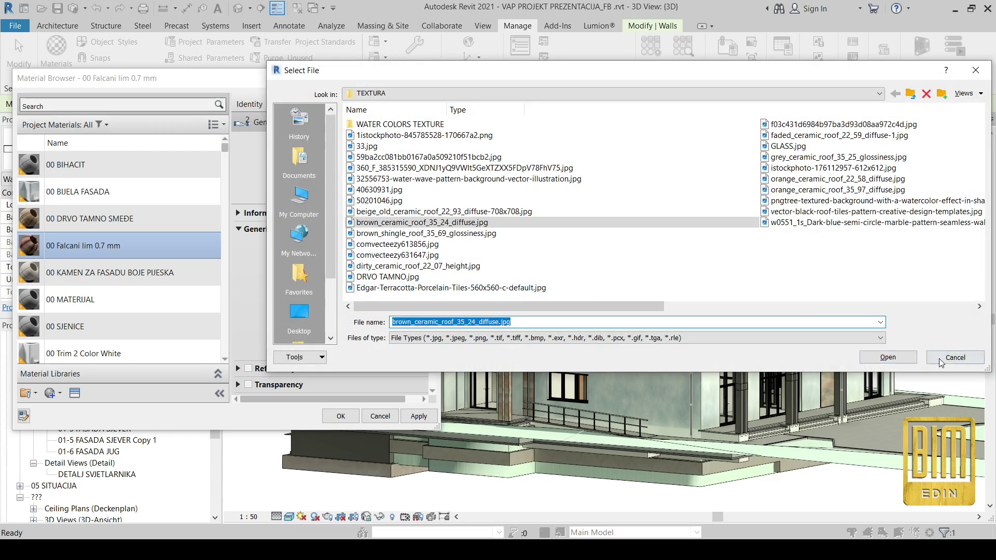
left_click(955, 357)
left_click(376, 269)
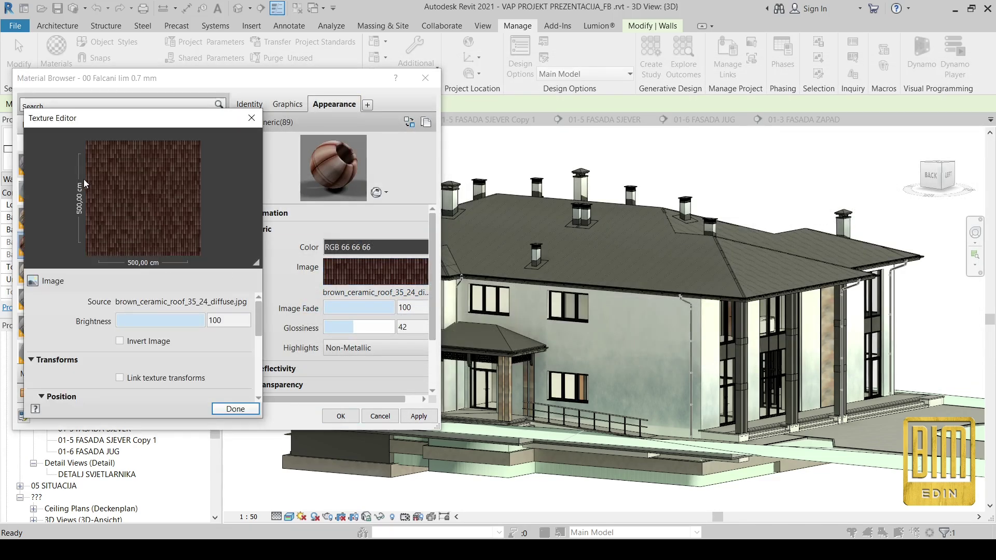
left_click(235, 409)
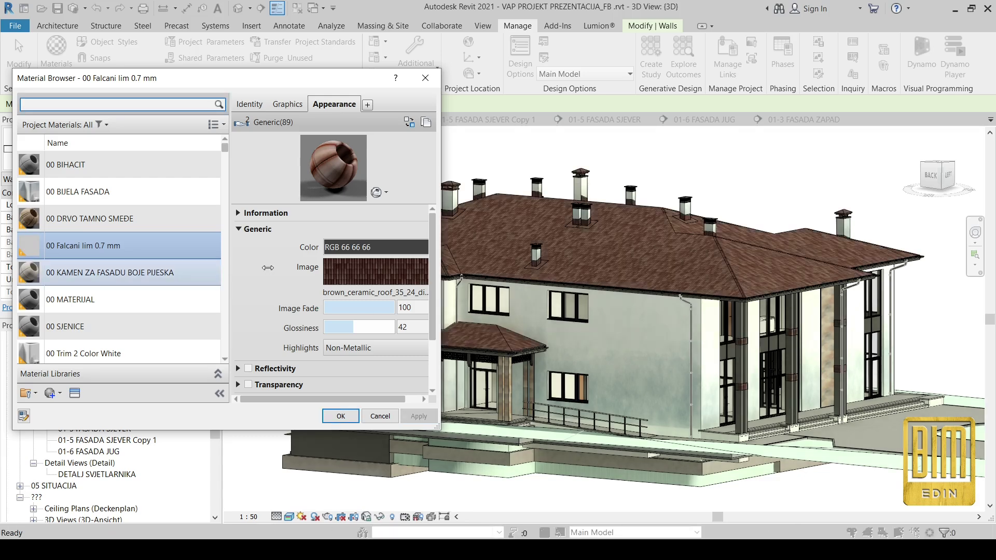
Relink the missing image of the 00 DRVO TAMNO SMEĐE material to 33.jpg and confirm the material edits
left_click(83, 220)
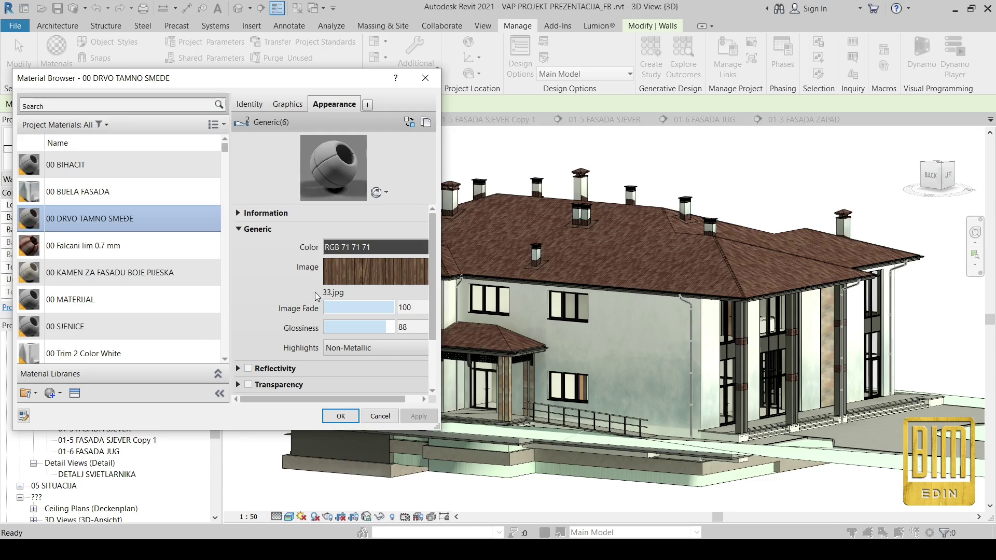
left_click(350, 280)
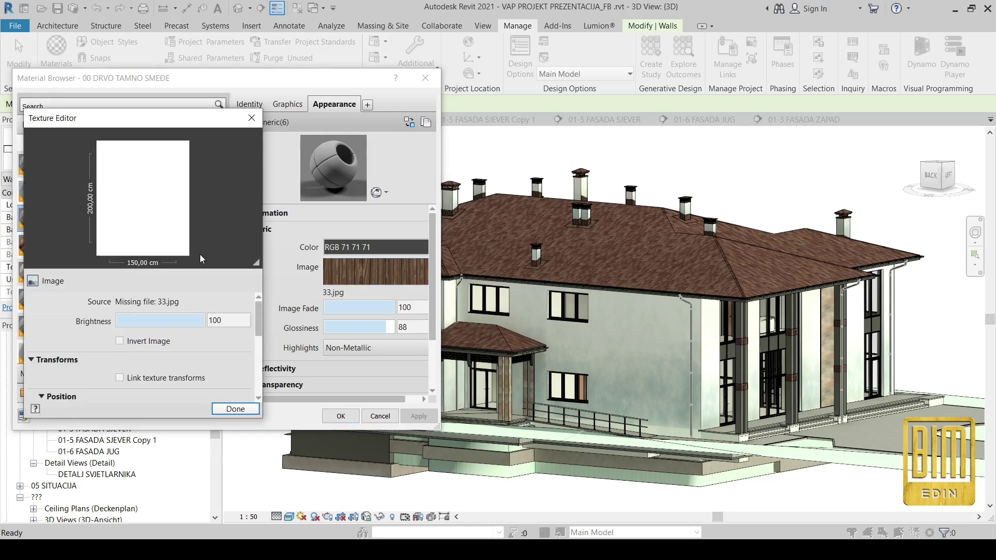
left_click(146, 302)
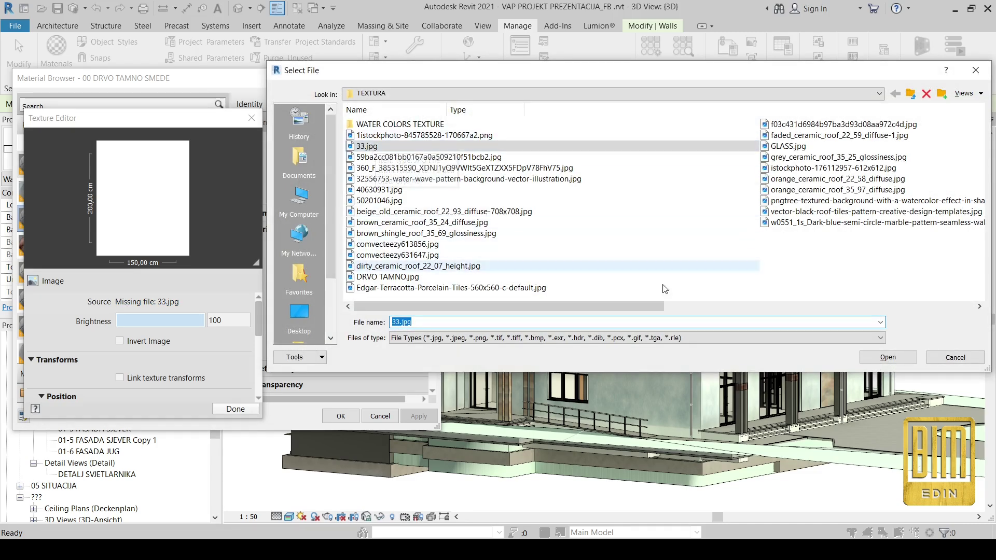
left_click(889, 355)
left_click(340, 417)
left_click(229, 411)
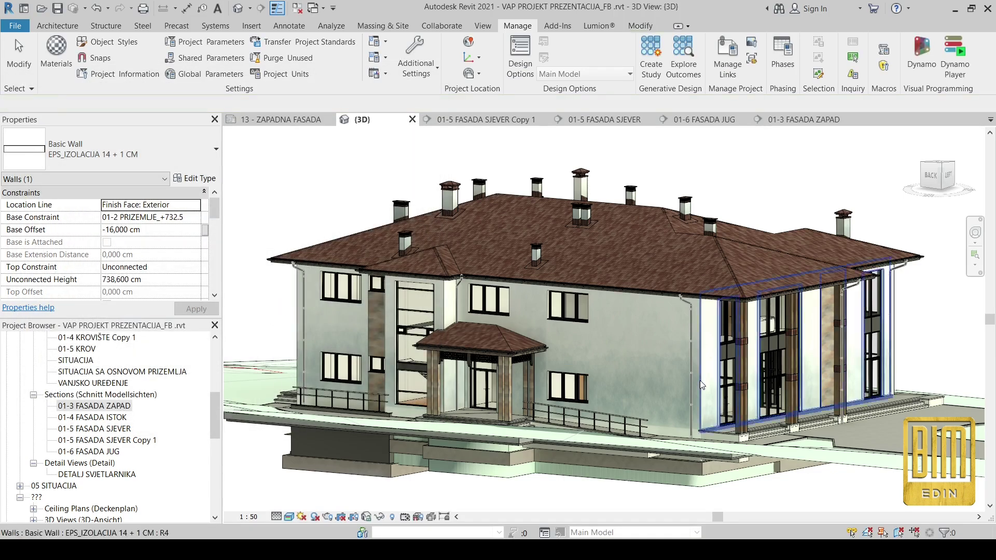
Examine the wood and facade textures on the columns up close, and turn the model to its front facade
key("Escape")
scroll(708, 413, "up", 8)
scroll(708, 412, "down", 3)
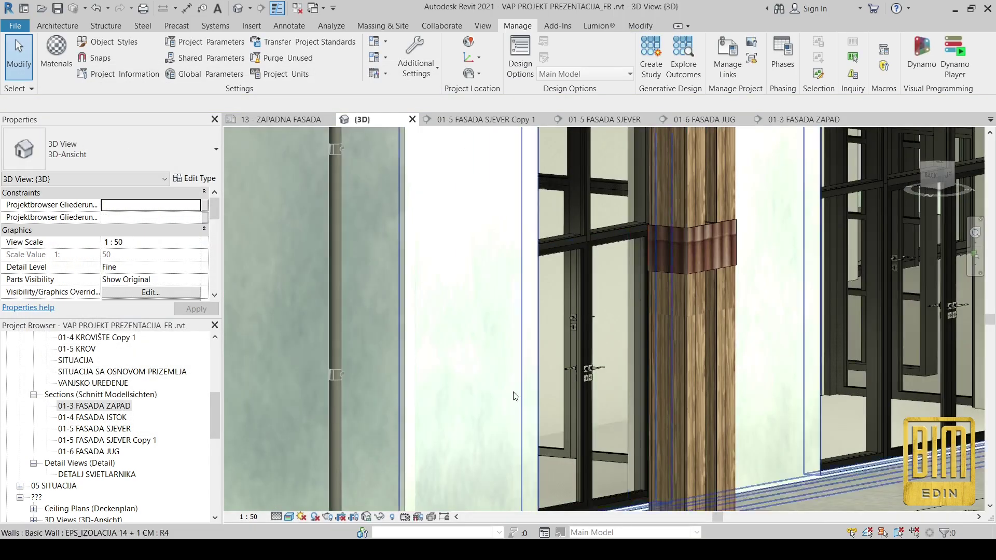
scroll(688, 369, "down", 4)
scroll(687, 369, "down", 8)
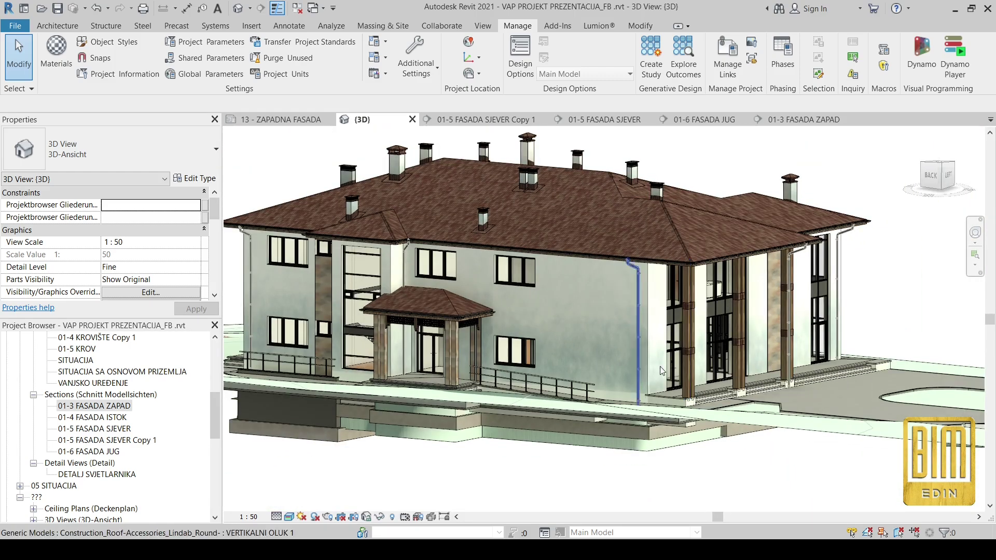
middle_click_drag(688, 369, 511, 385, "shift")
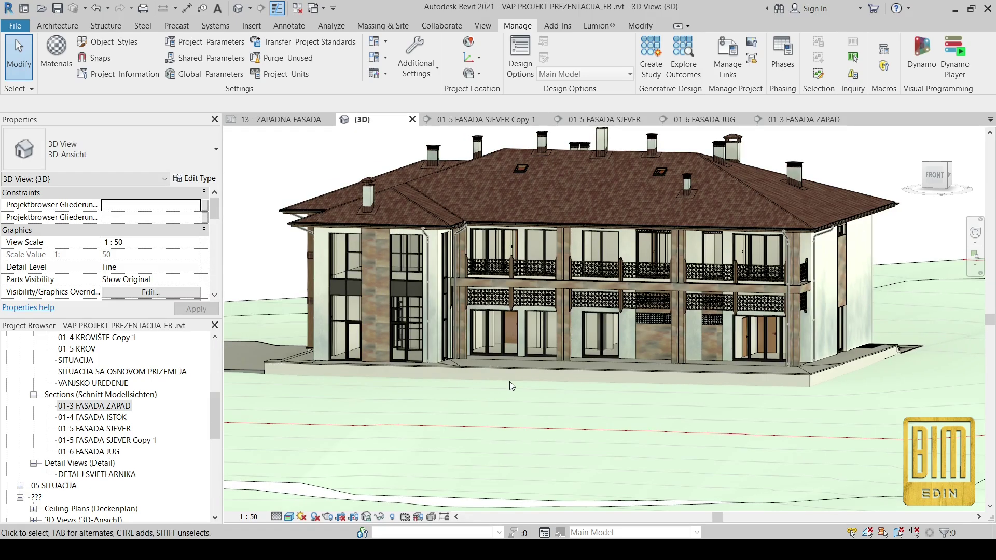
Open the section 01-3 FASADA ZAPAD and set its visual style to Realistic
double_click(91, 406)
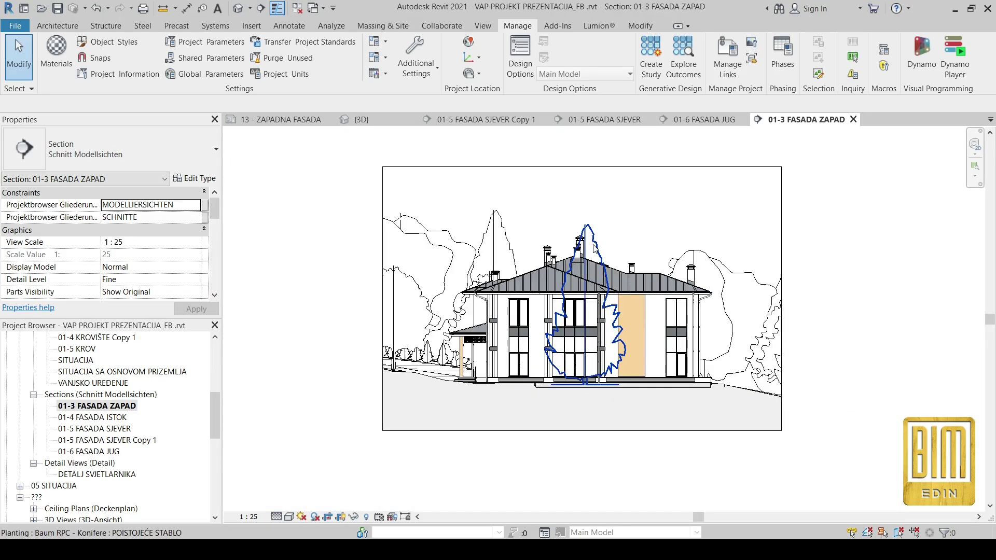
middle_click_drag(565, 254, 568, 281)
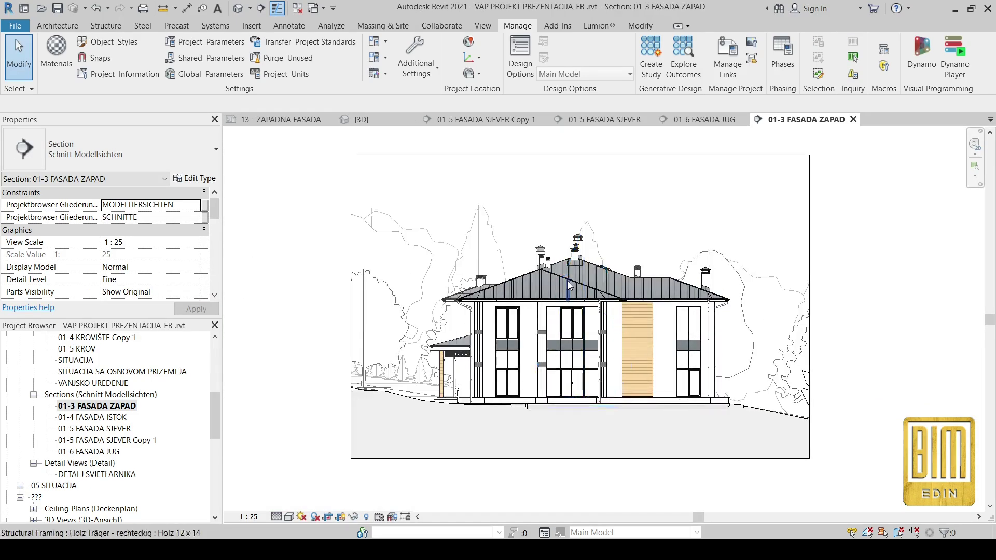
left_click(290, 517)
left_click(342, 462)
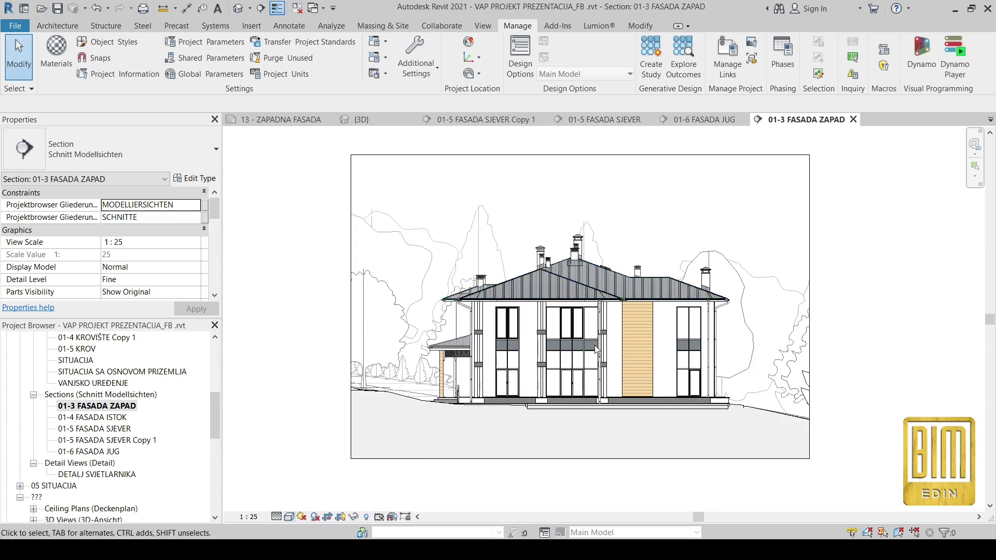
scroll(595, 344, "up", 2)
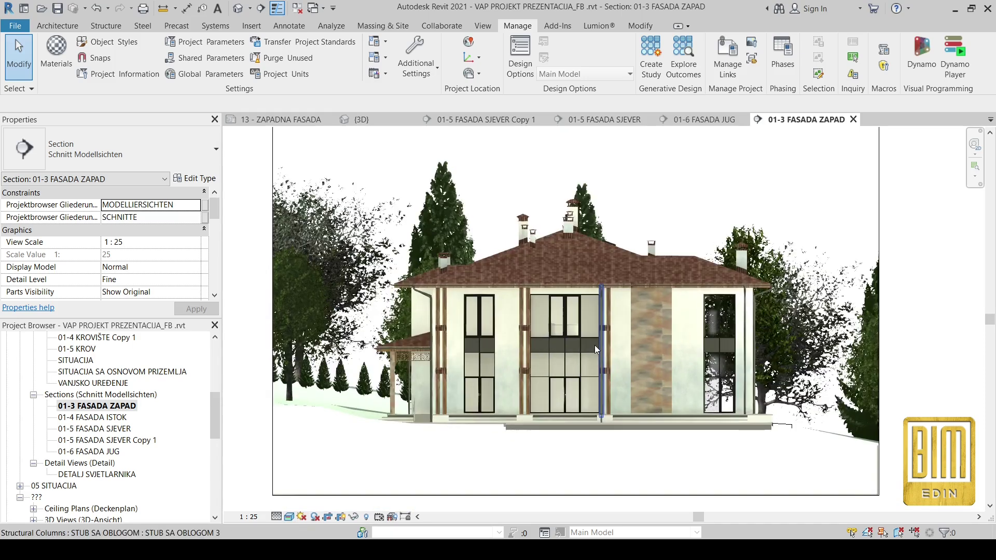
Turn off Show Depth under Depth Cueing in the section's Graphic Display Options and confirm
left_click(289, 518)
left_click(323, 437)
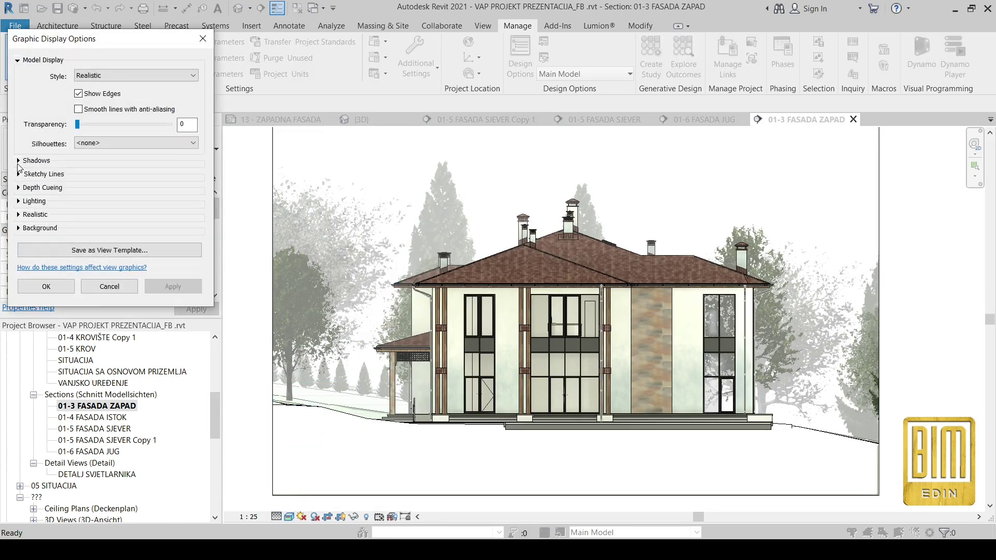
left_click(19, 189)
left_click(79, 197)
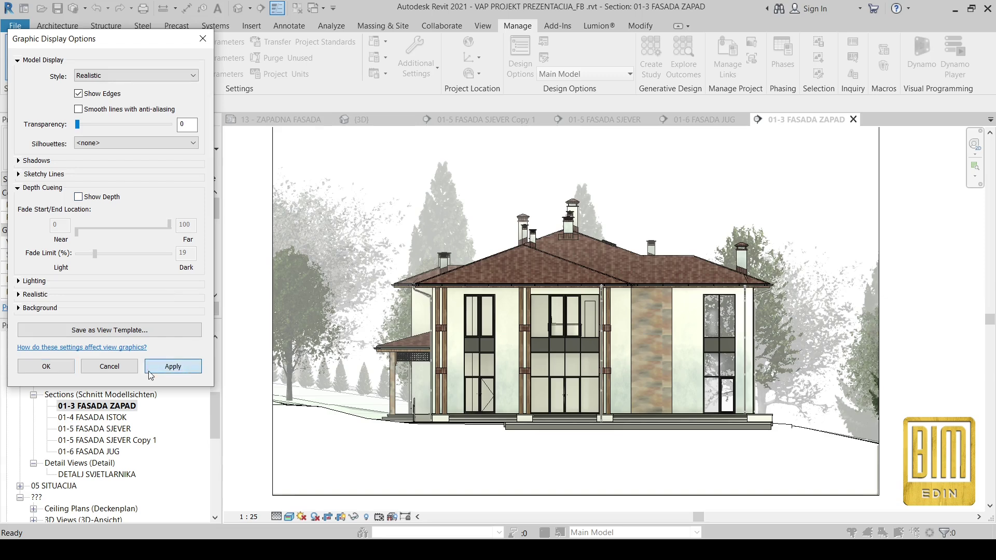
left_click(150, 367)
left_click(46, 366)
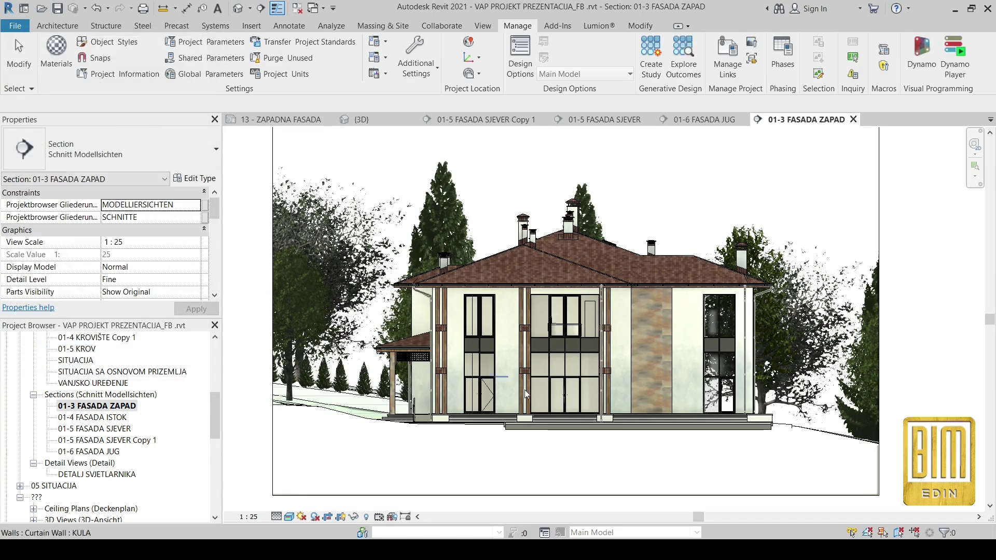
scroll(543, 404, "down", 1)
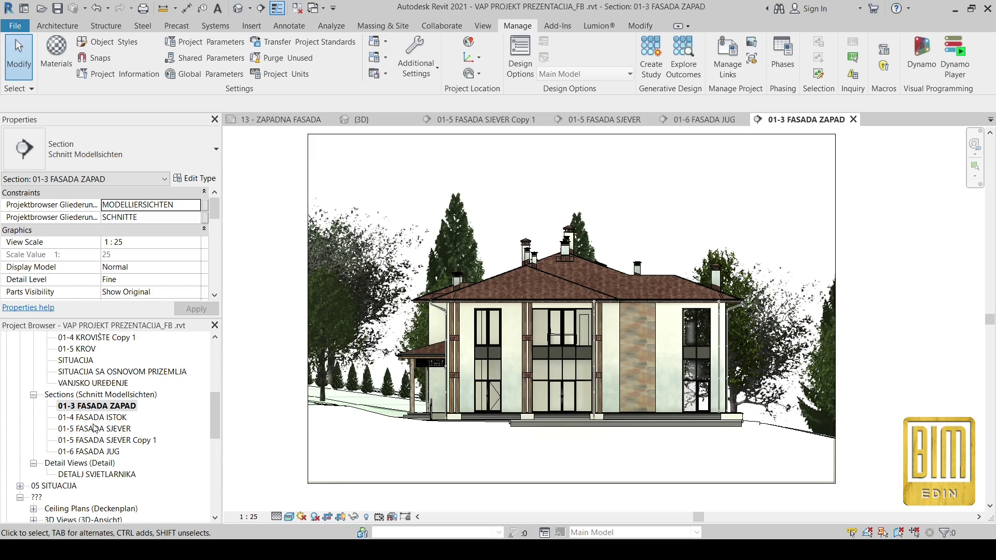
Open the sheet 13 - ZAPADNA FASADA and activate its facade viewport for editing
scroll(95, 428, "down", 7)
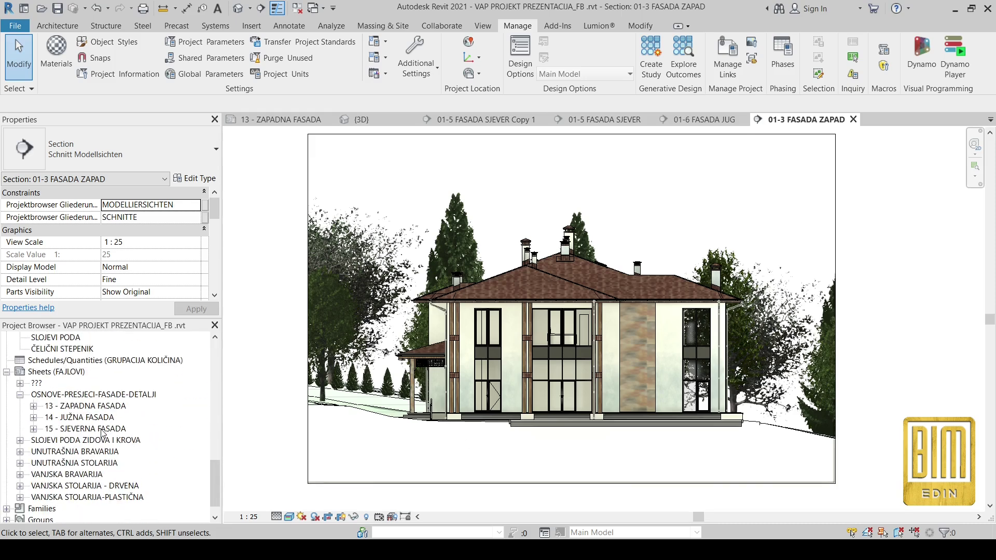
double_click(79, 384)
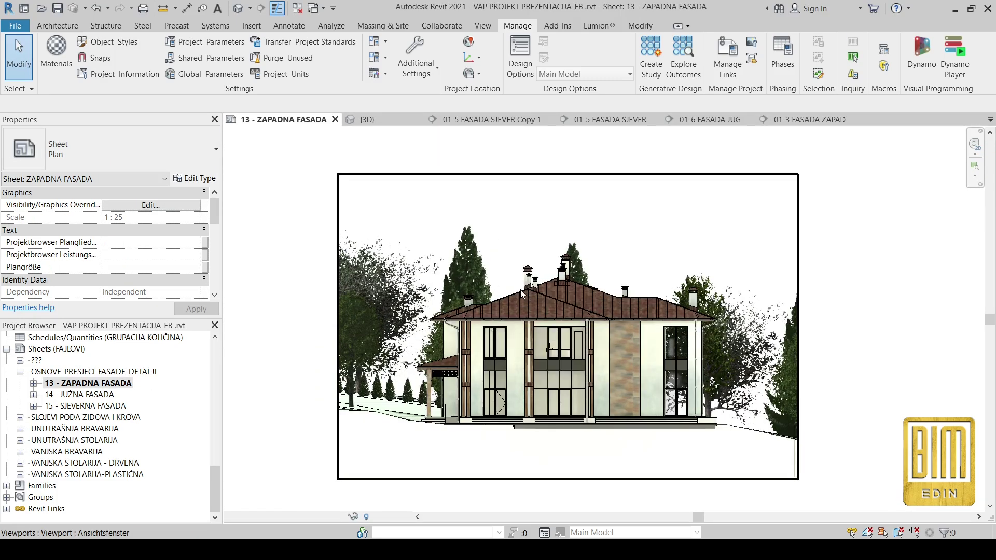
double_click(502, 244)
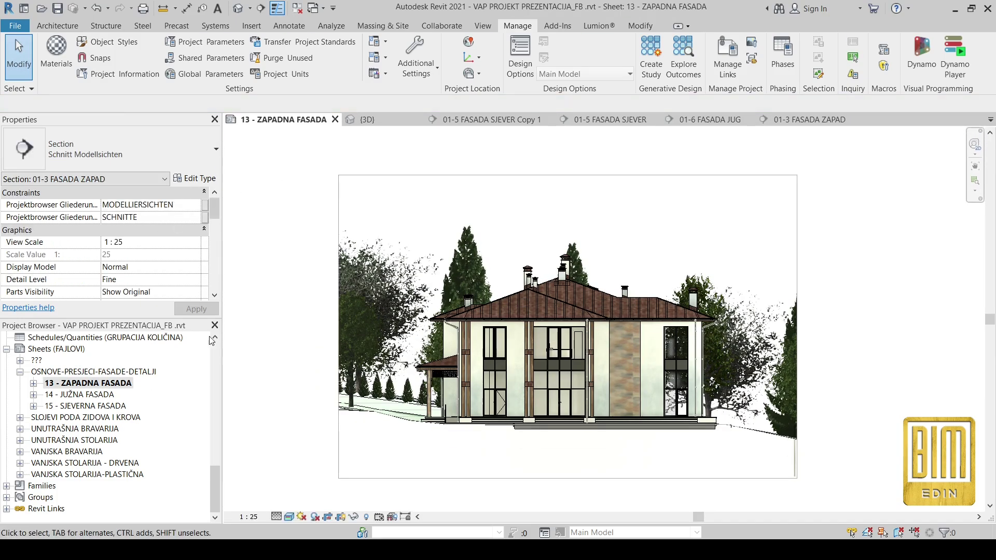
Assign BACKGROUND OF SKY.jpg from the WATER COLORS TEXTURE folder as the west facade view's background image and apply it
scroll(155, 259, "down", 2)
left_click(156, 256)
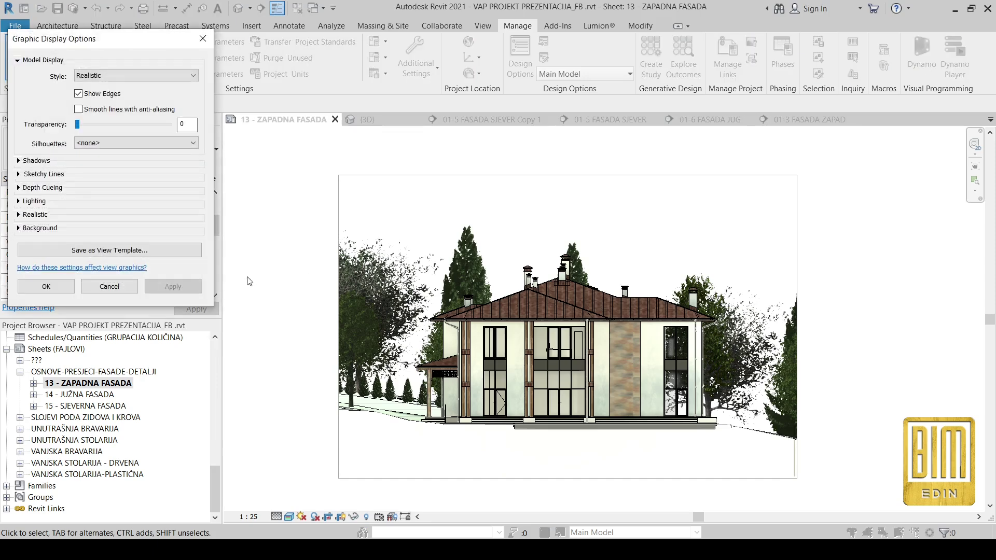
left_click(19, 229)
left_click(109, 300)
left_click(290, 120)
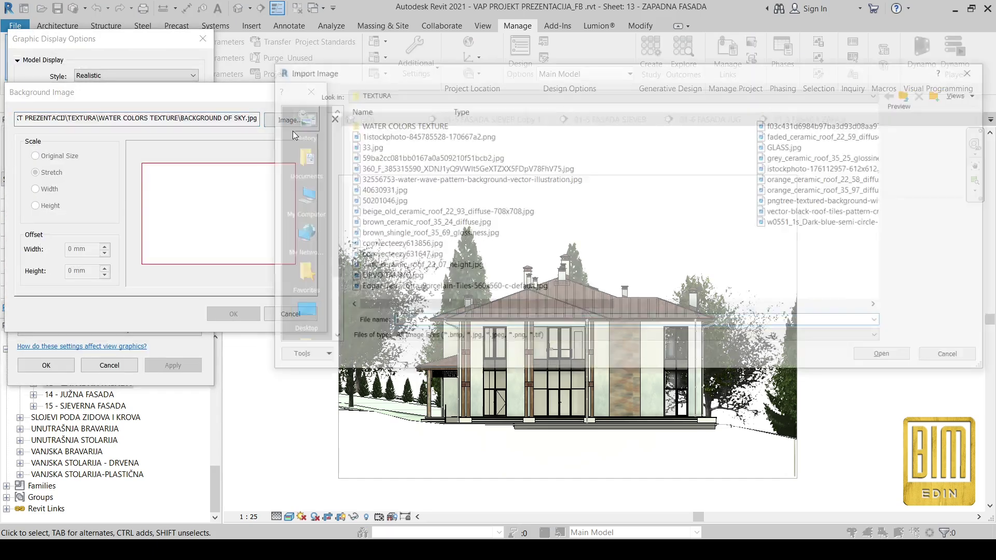
scroll(544, 275, "down", 2)
scroll(467, 280, "up", 2)
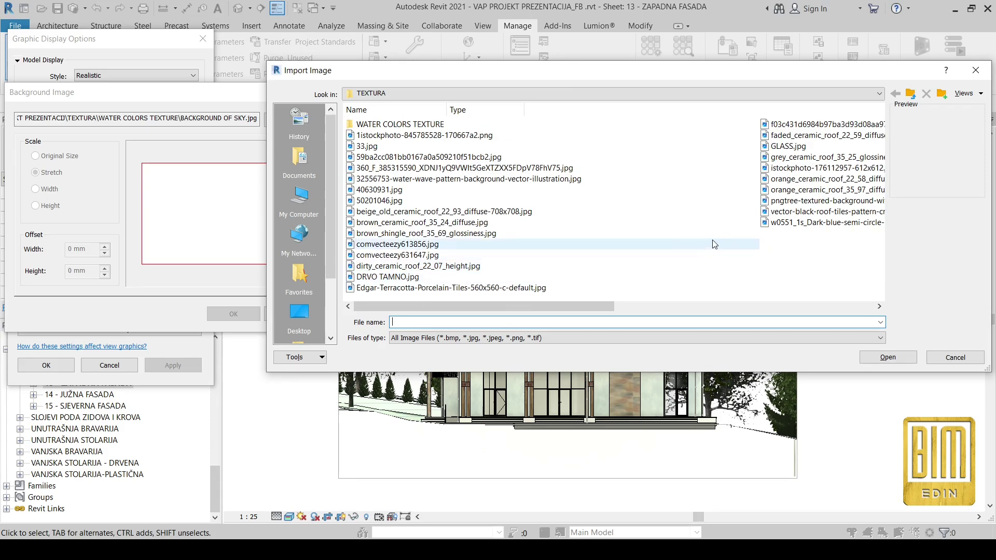
double_click(400, 125)
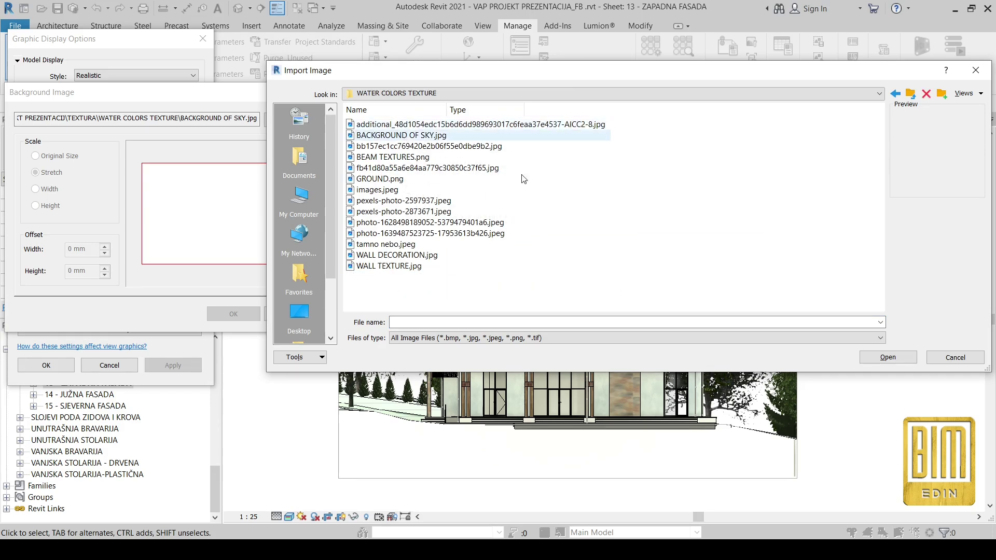
left_click(400, 135)
left_click(887, 357)
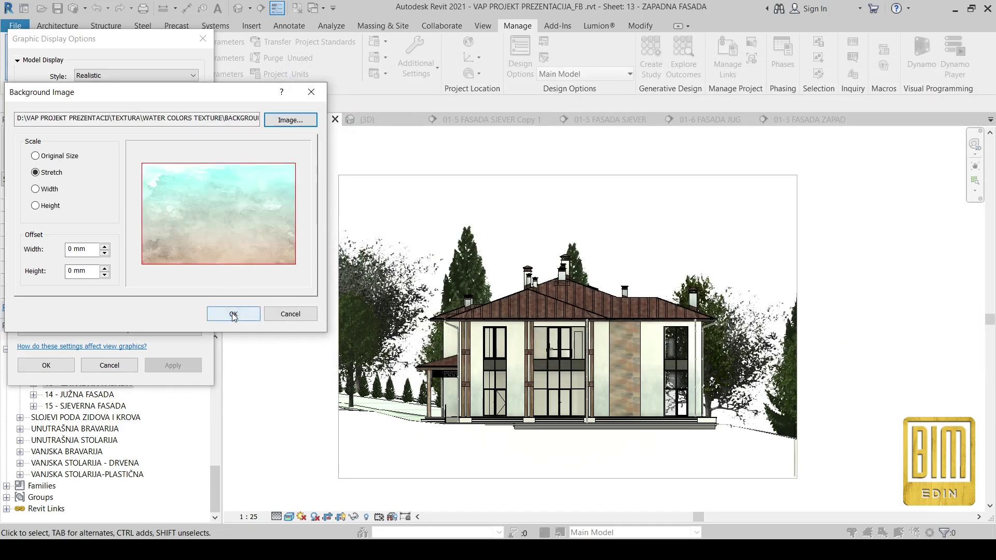
left_click(233, 314)
left_click(174, 366)
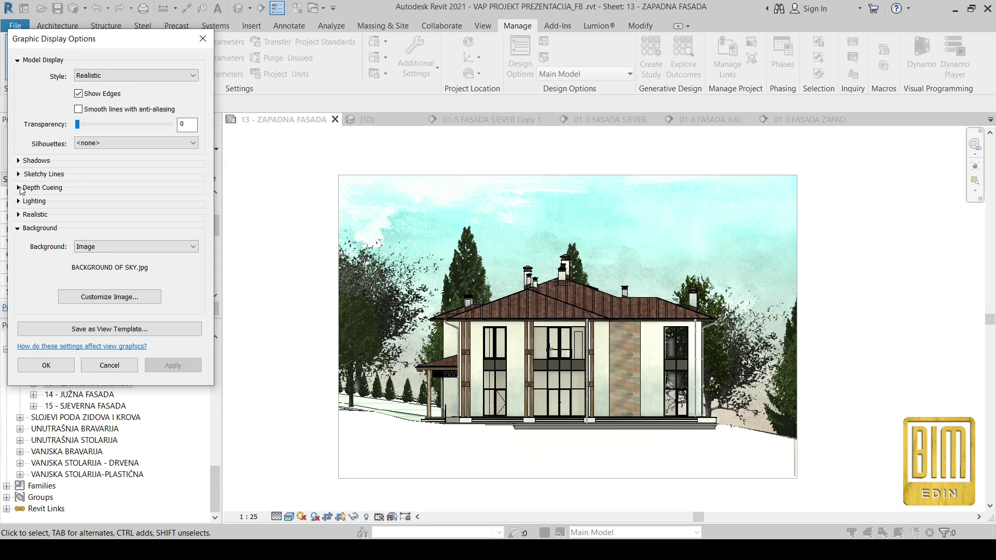
Close the graphic display options and duplicate the section view 01-3 FASADA ZAPAD
left_click(47, 365)
scroll(70, 387, "up", 3)
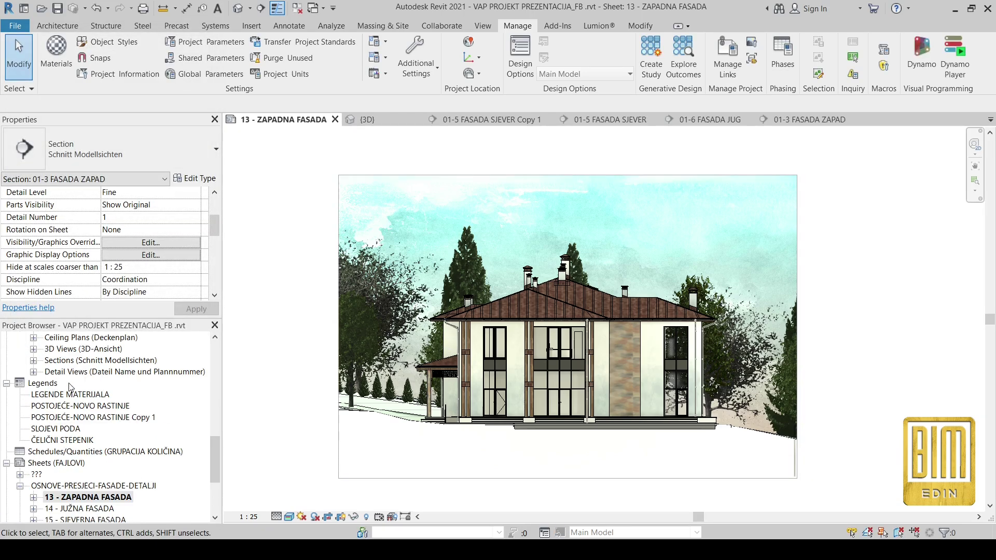
scroll(71, 406, "up", 4)
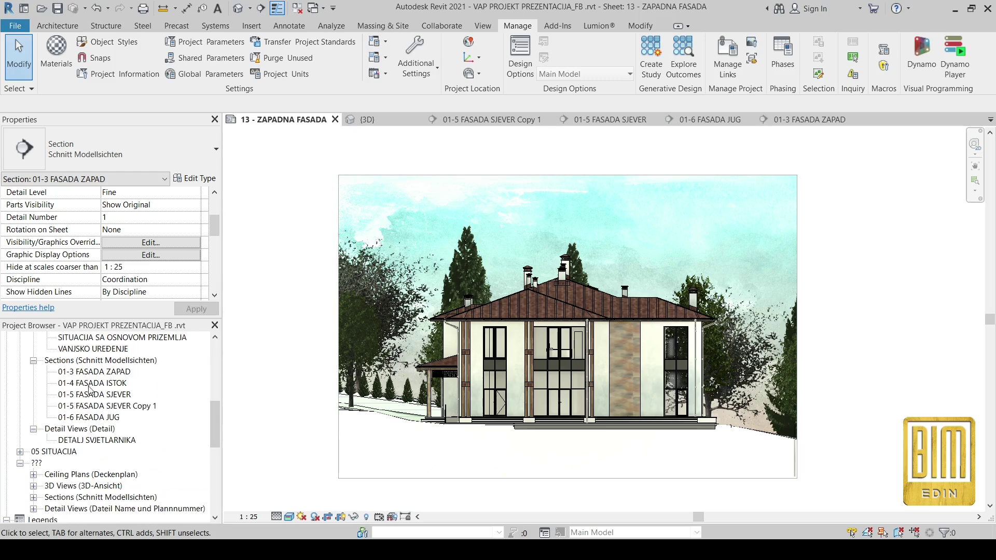
right_click(96, 372)
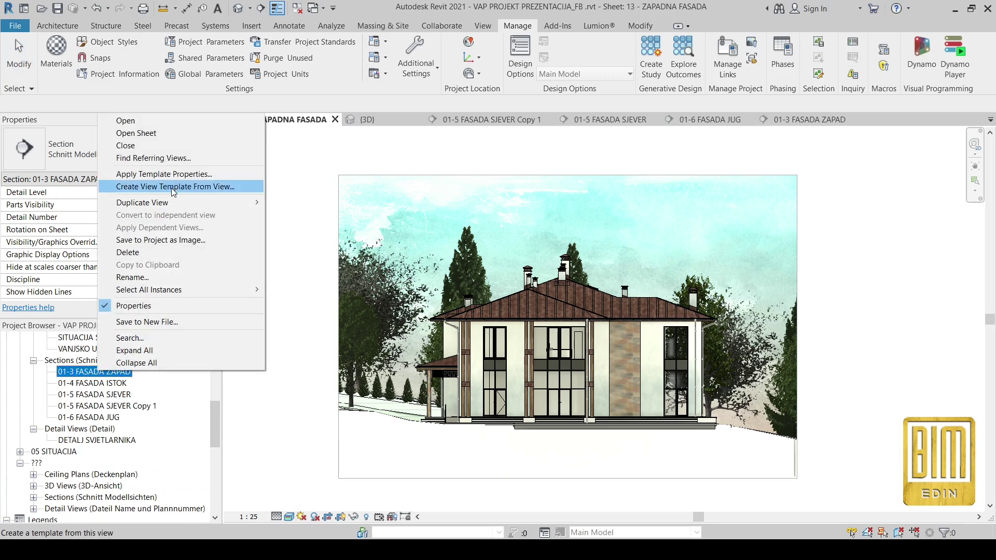
mouse_move(174, 206)
left_click(322, 215)
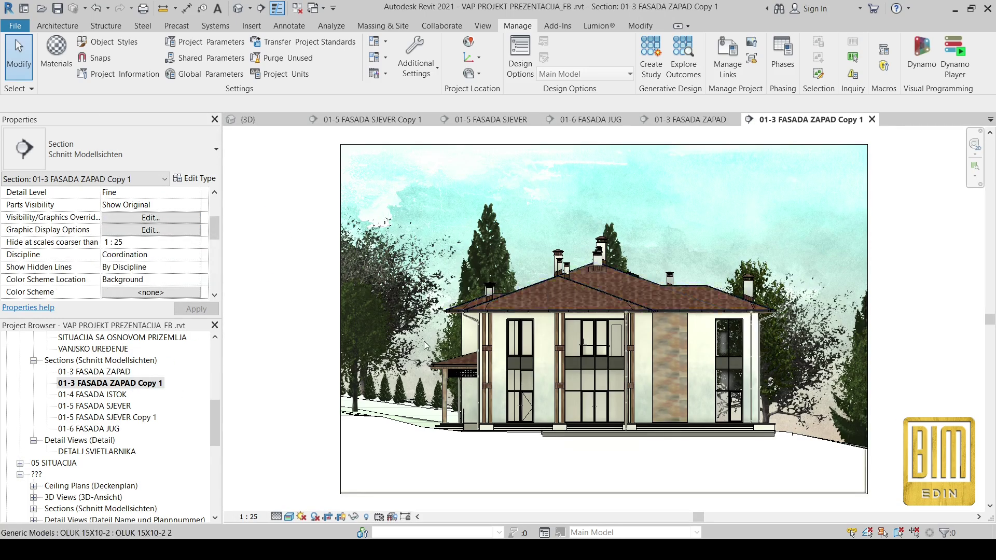
Hide all model categories and all annotation categories in the visibility overrides of 01-3 FASADA ZAPAD Copy 1
left_click(150, 218)
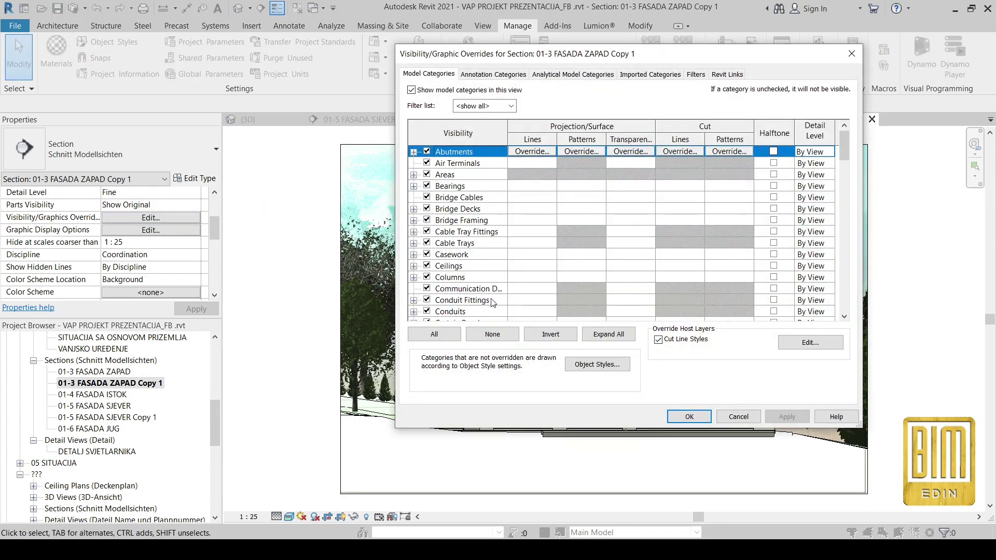
left_click(435, 334)
left_click(427, 208)
left_click(493, 74)
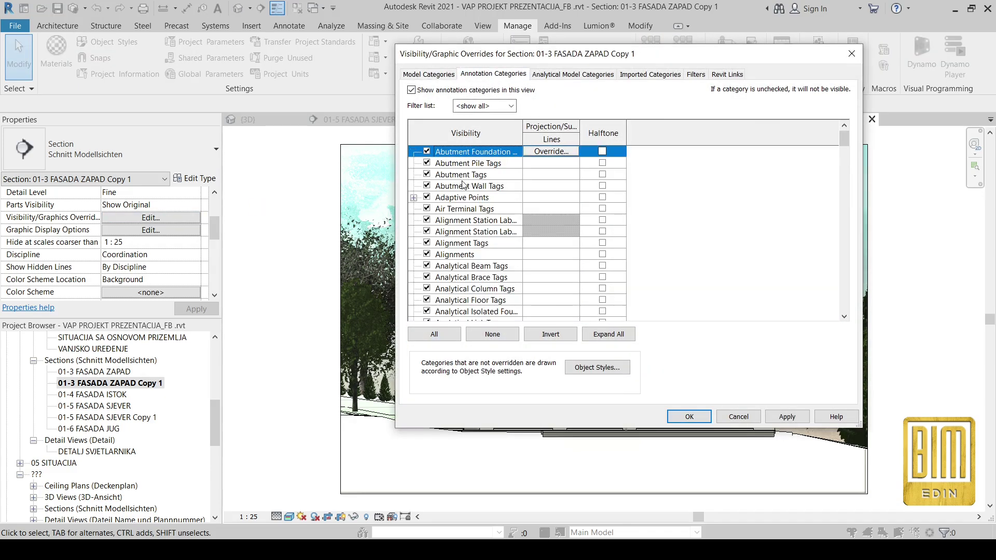
left_click(434, 334)
left_click(703, 417)
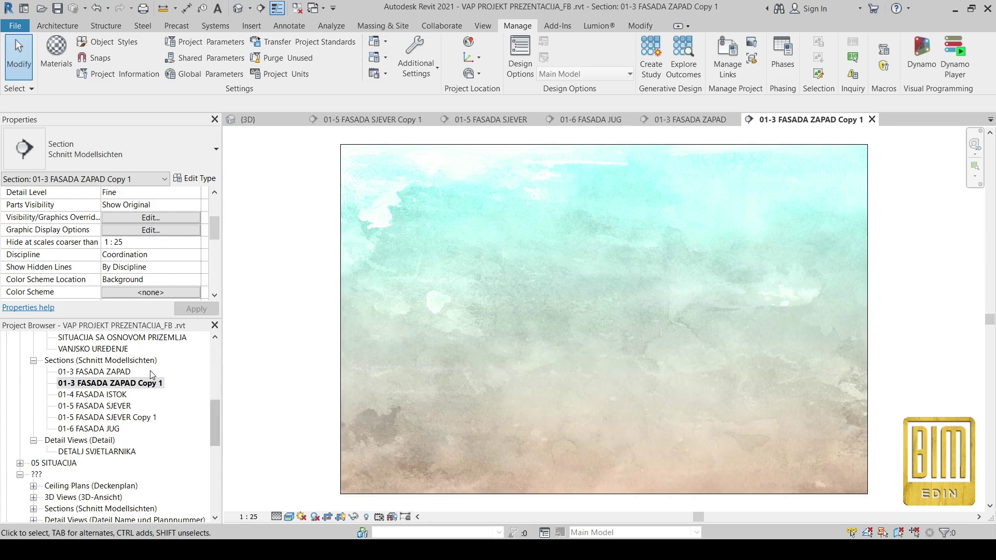
Open the copied view's background image selection and browse the TEXTURA folder with thumbnails
left_click(150, 230)
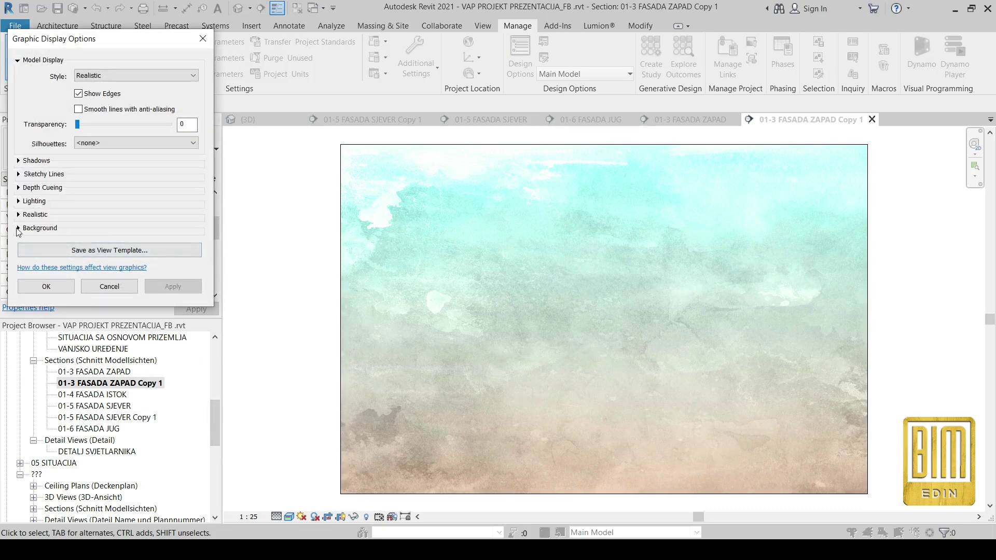
left_click(18, 228)
left_click(110, 297)
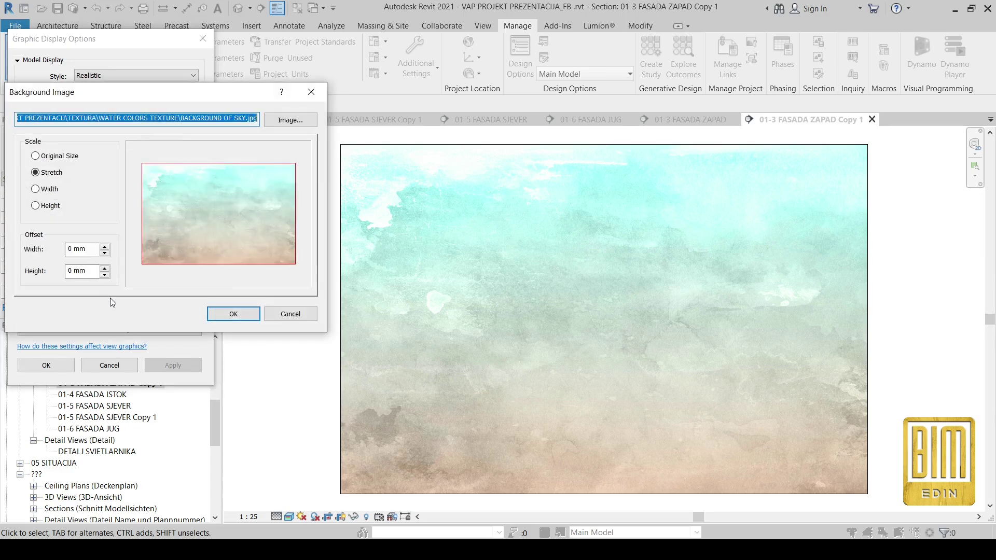
left_click(307, 120)
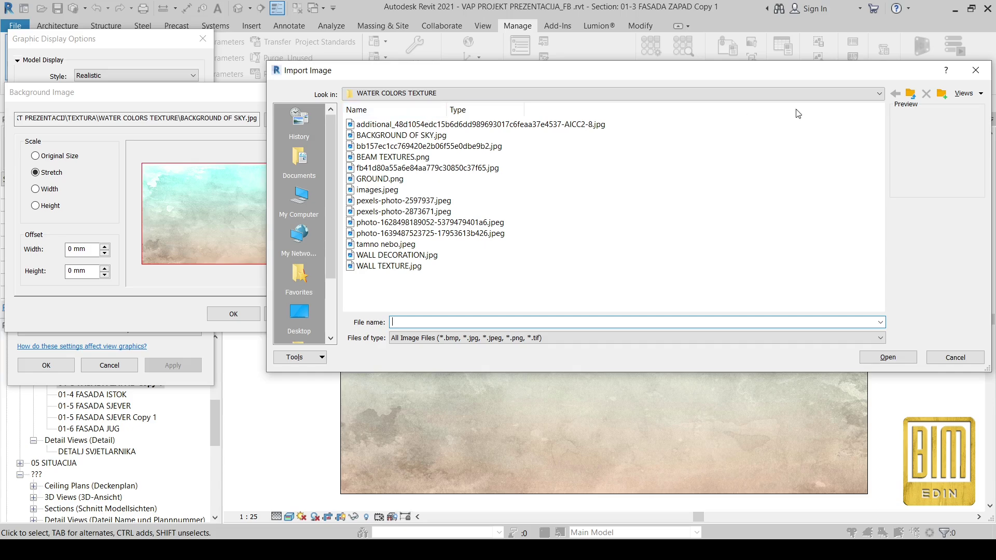
left_click(910, 94)
left_click(968, 94)
left_click(929, 121)
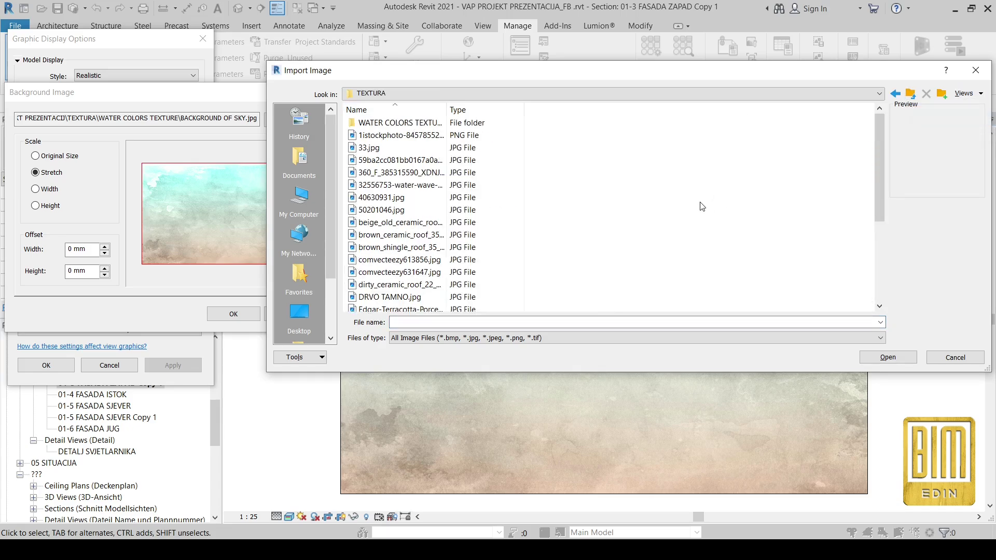
left_click(967, 93)
left_click(959, 135)
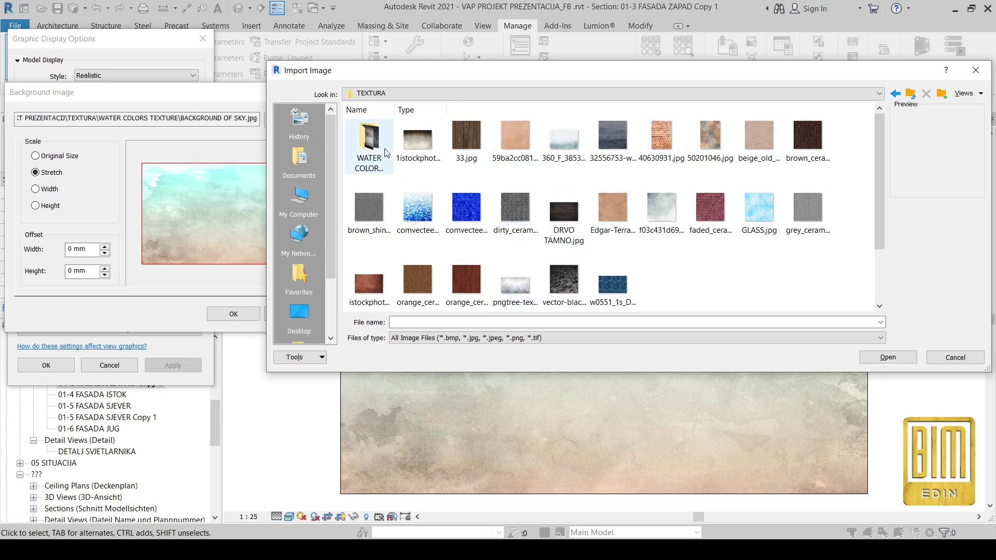
left_click(418, 140)
left_click(888, 357)
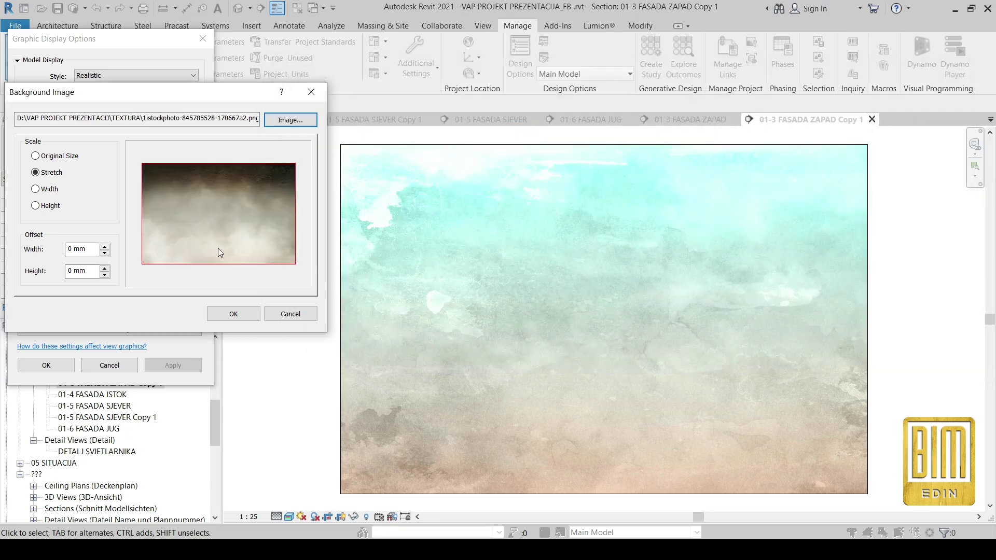
left_click(232, 313)
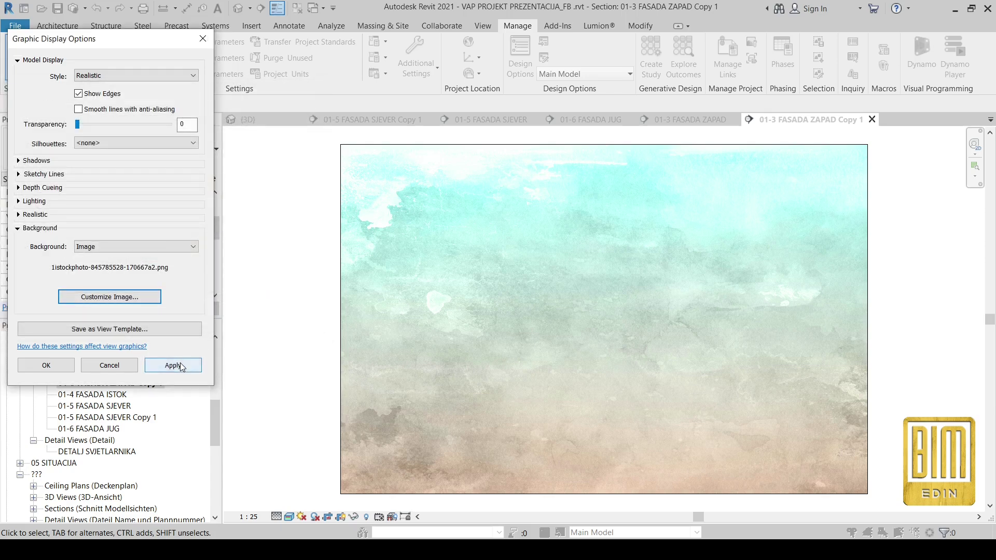
left_click(180, 365)
left_click(47, 365)
Open the sheet 13 - ZAPADNA FASADA and place 01-3 FASADA ZAPAD Copy 1 exactly over the existing facade viewport
scroll(115, 438, "down", 6)
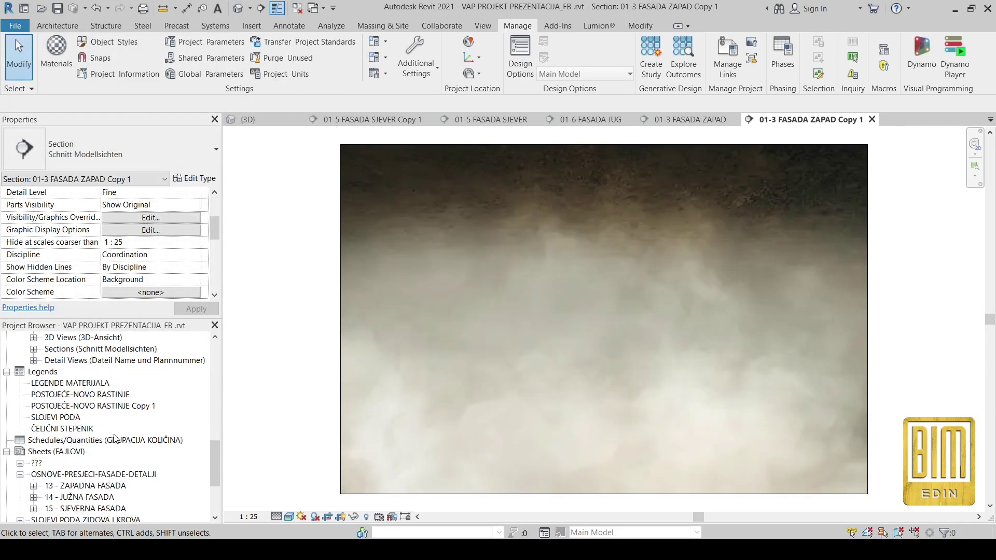
scroll(115, 439, "down", 4)
double_click(78, 382)
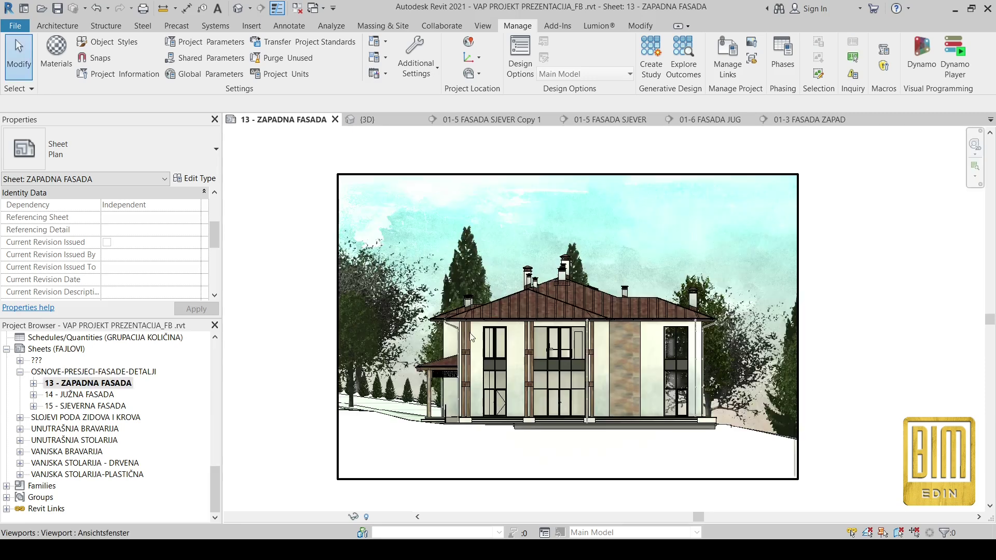
scroll(134, 415, "up", 5)
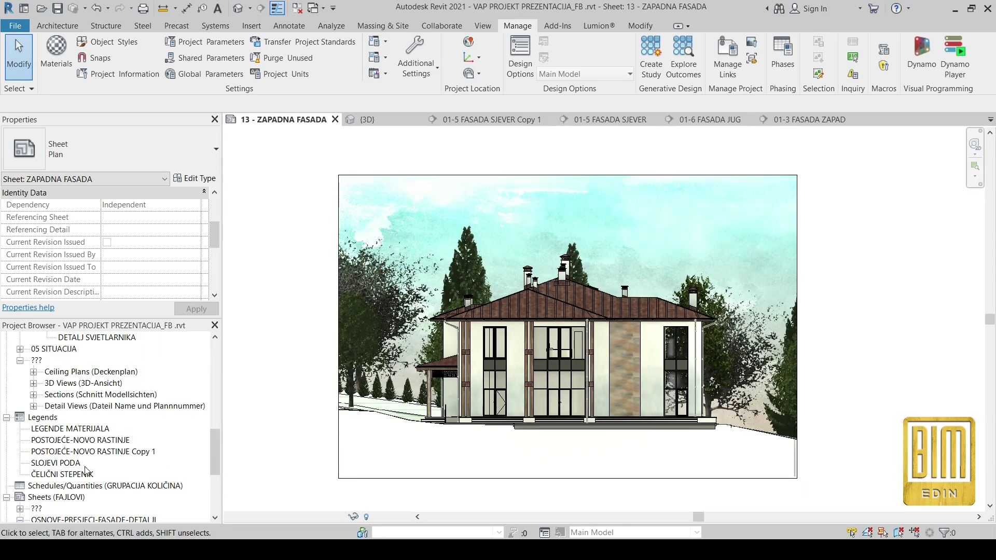
scroll(102, 398, "up", 3)
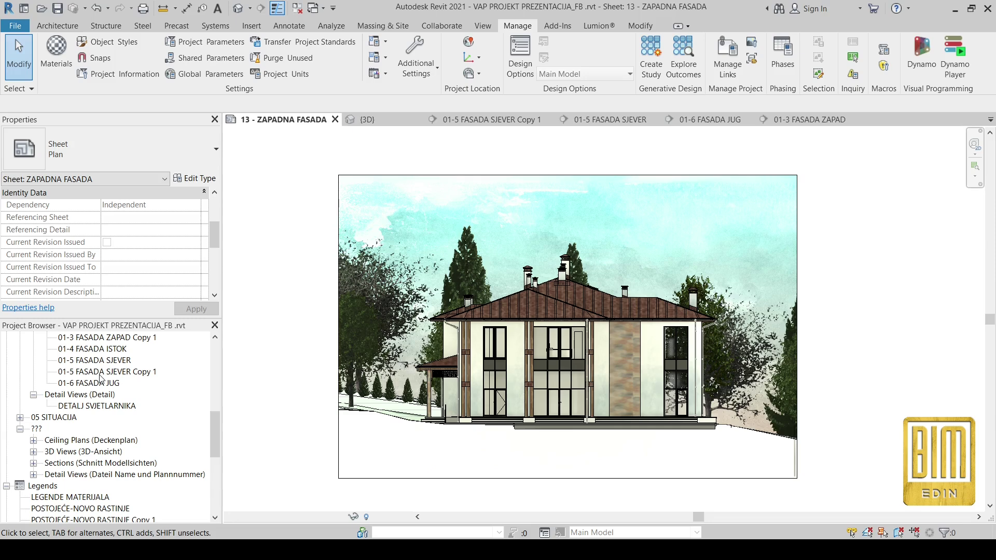
scroll(100, 377, "up", 1)
left_click_drag(102, 372, 507, 339)
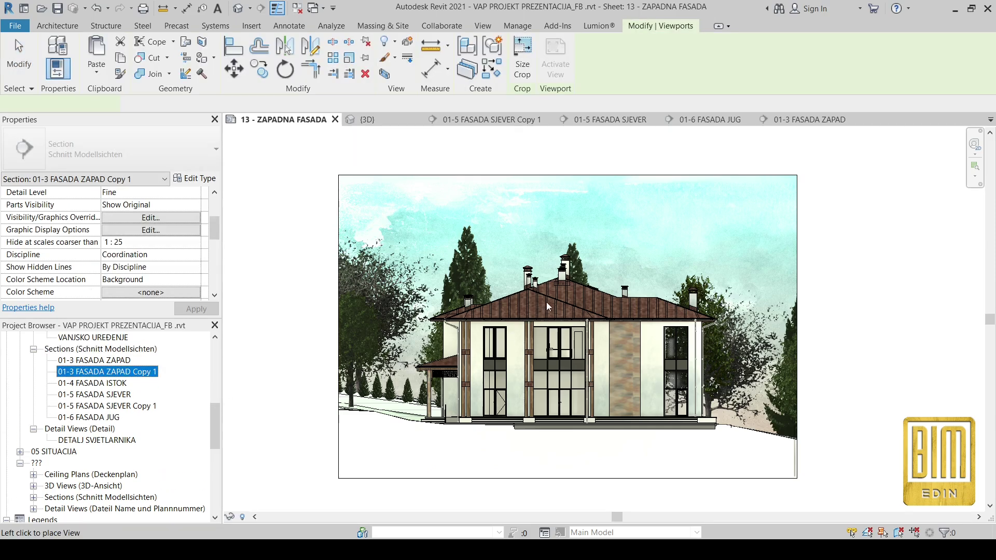
left_click(565, 303)
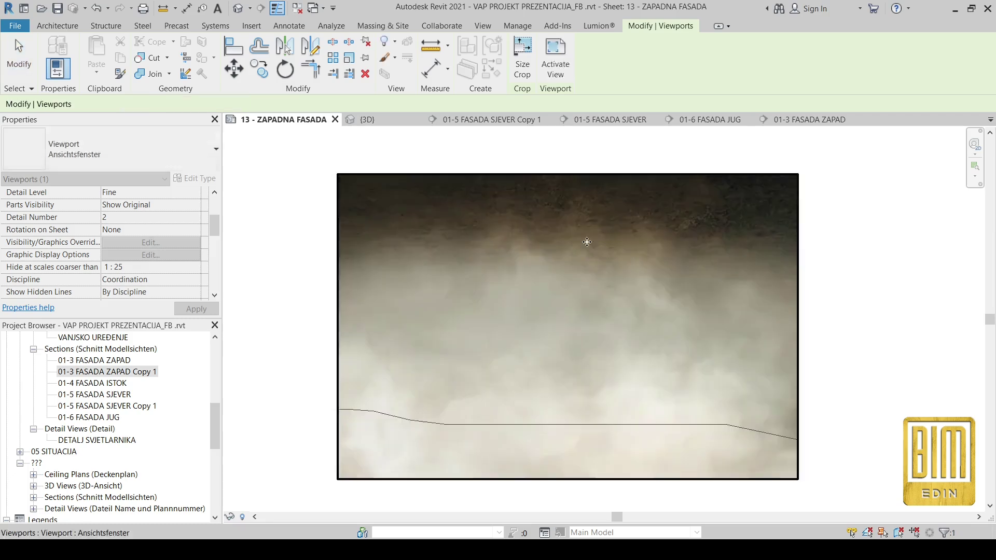
Open the original section 01-3 FASADA ZAPAD and switch it to an untextured line-drawing visual style
double_click(527, 279)
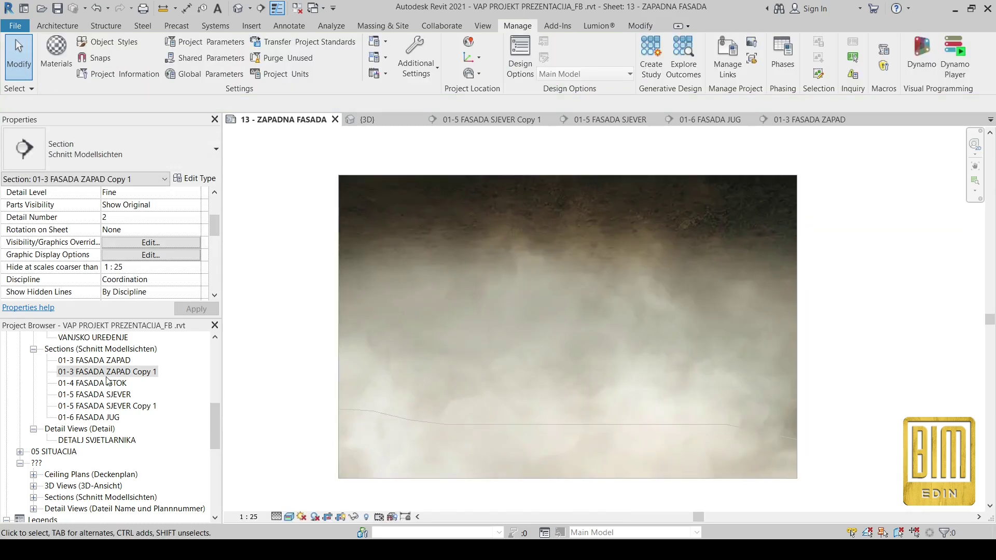
double_click(95, 362)
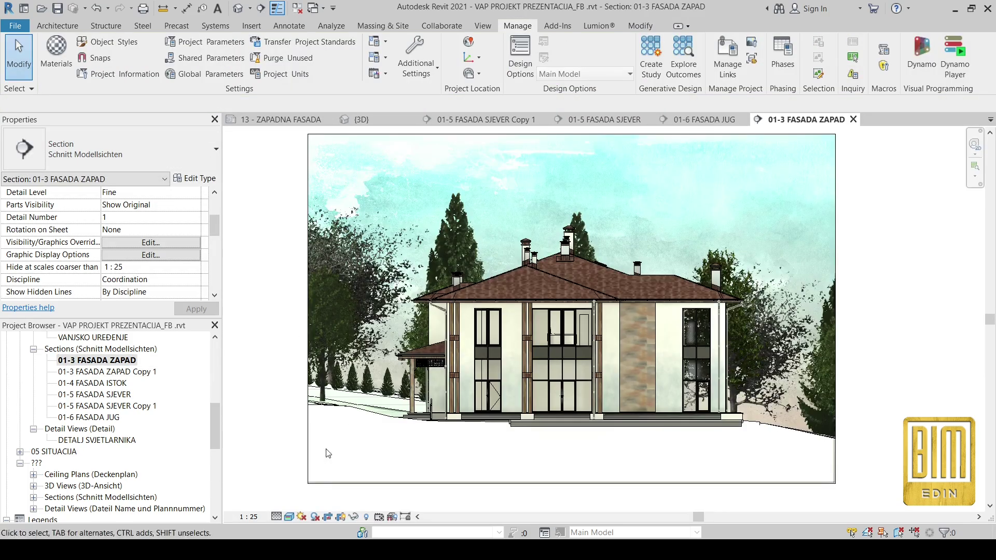
left_click(289, 516)
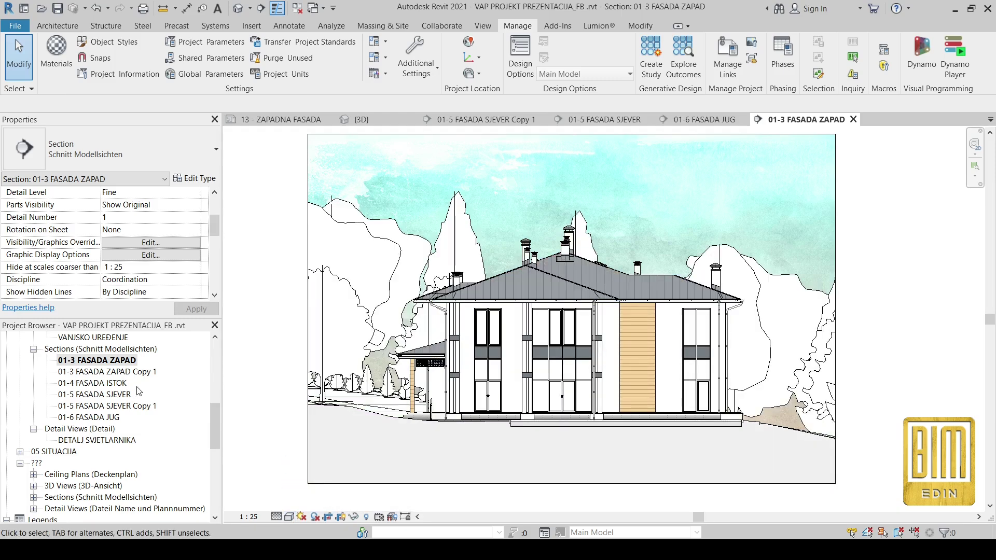
Return to the sheet 13 - ZAPADNA FASADA and start editing the crop region of the 01-3 FASADA ZAPAD Copy 1 viewport
scroll(139, 390, "down", 6)
left_click(79, 419)
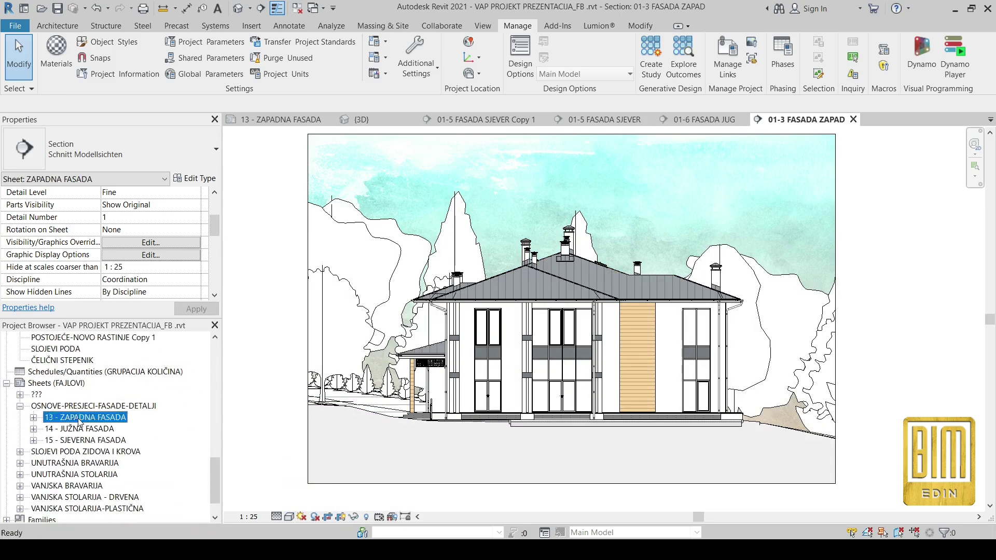
double_click(79, 419)
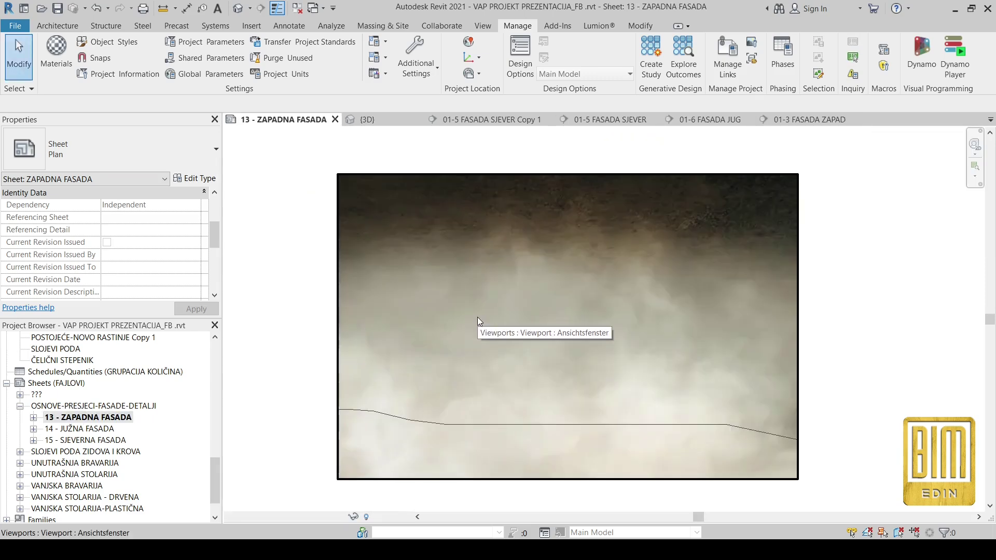
left_click(507, 180)
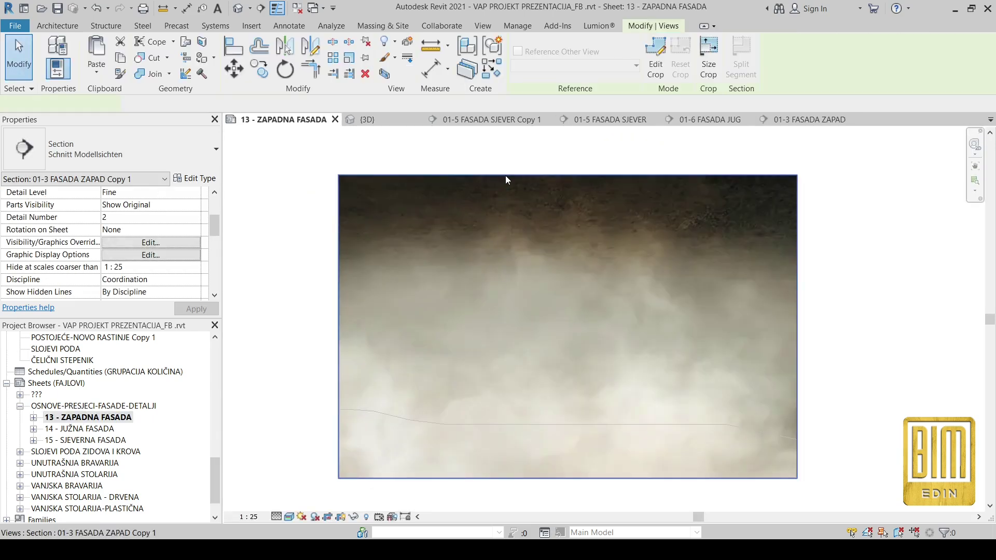
left_click(656, 58)
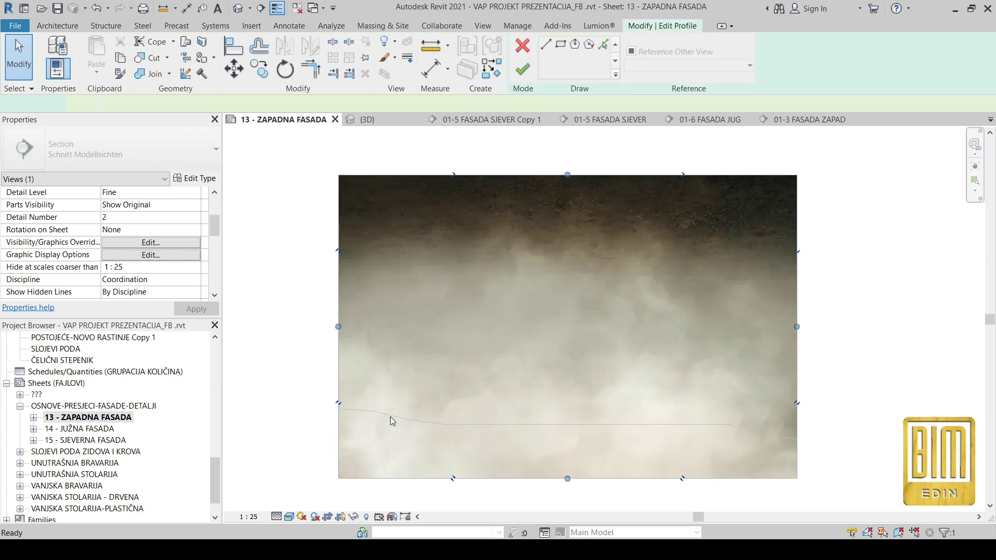
Sketch connected crop boundary lines along the sloping terrain from the crop's west-side edge beside the trees to the entrance steps
scroll(340, 419, "up", 5)
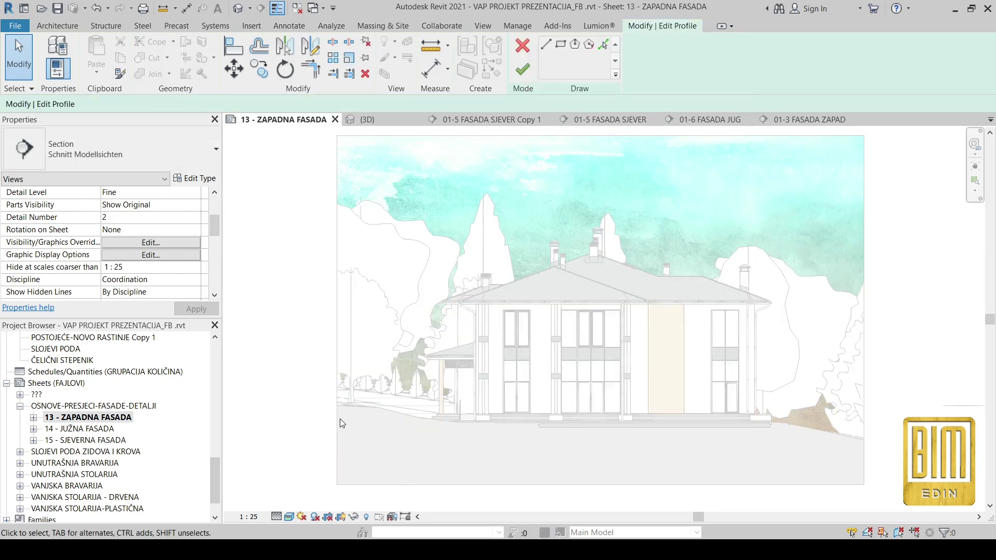
scroll(340, 415, "up", 2)
key("l")
key("i")
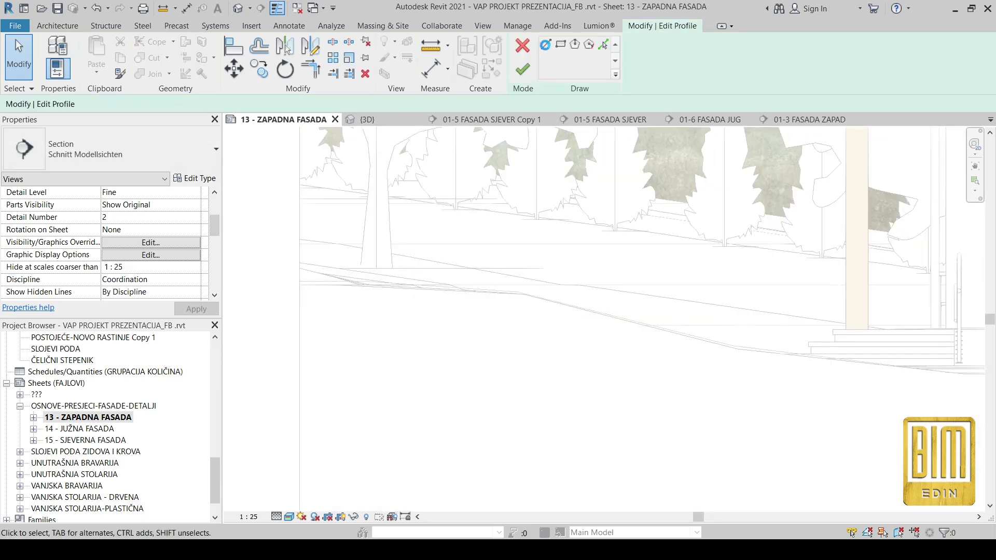
left_click(300, 284)
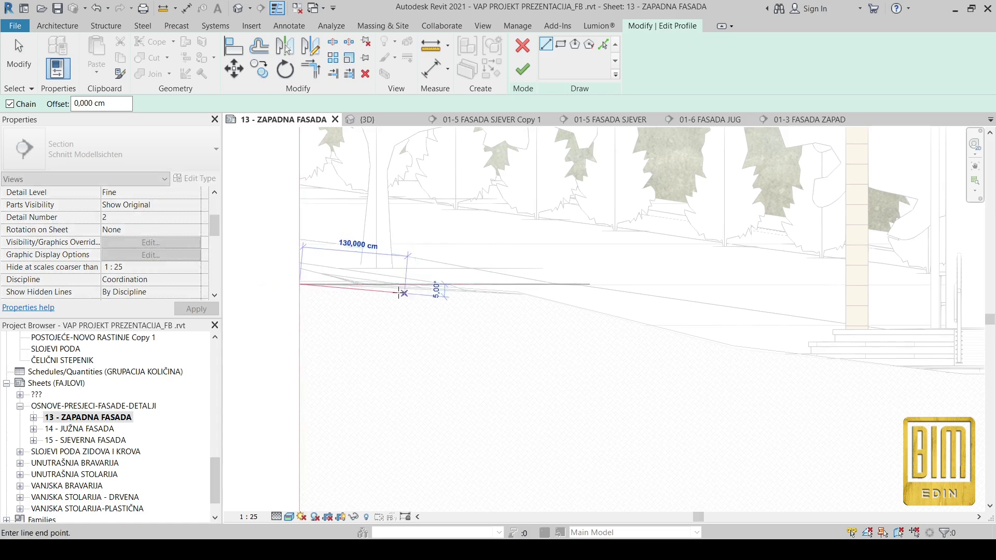
left_click(524, 295)
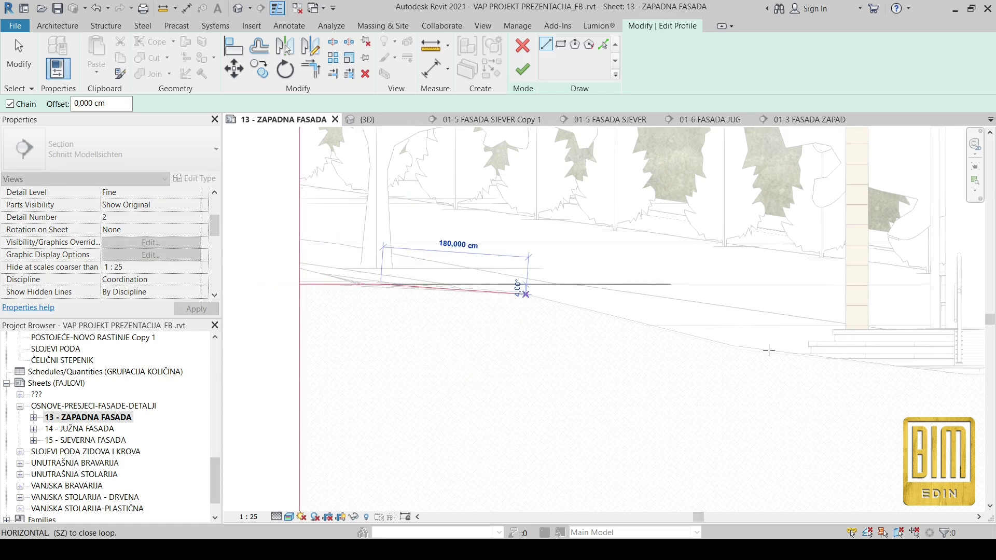
left_click(731, 345)
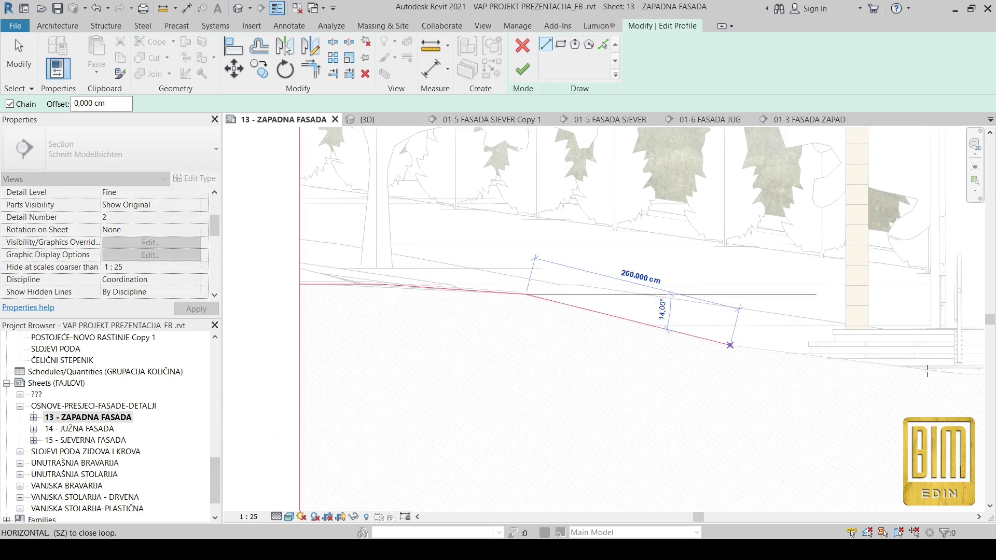
left_click(962, 374)
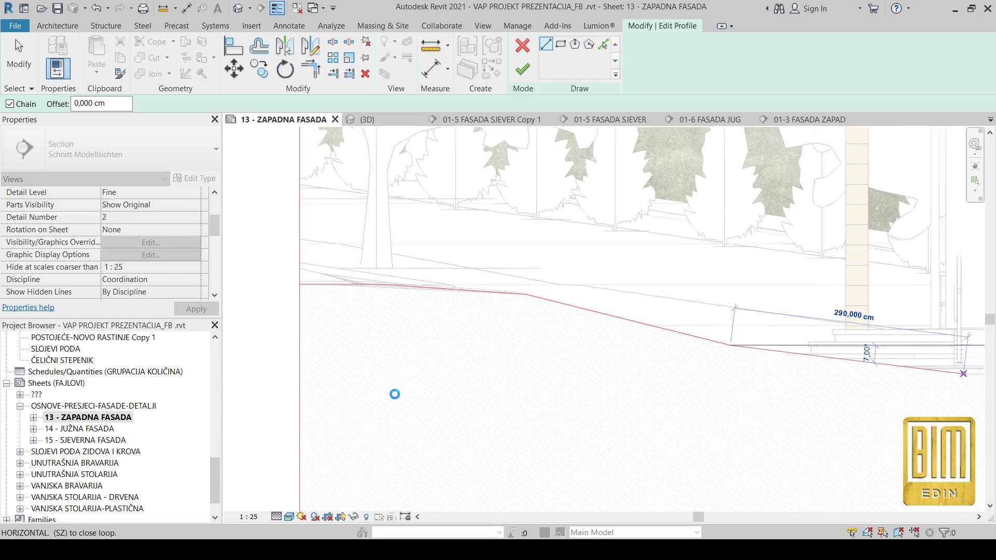
Continue the crop boundary horizontally about 2140 cm along the building's base, then follow the falling terrain to the opposite crop edge
scroll(868, 409, "down", 5)
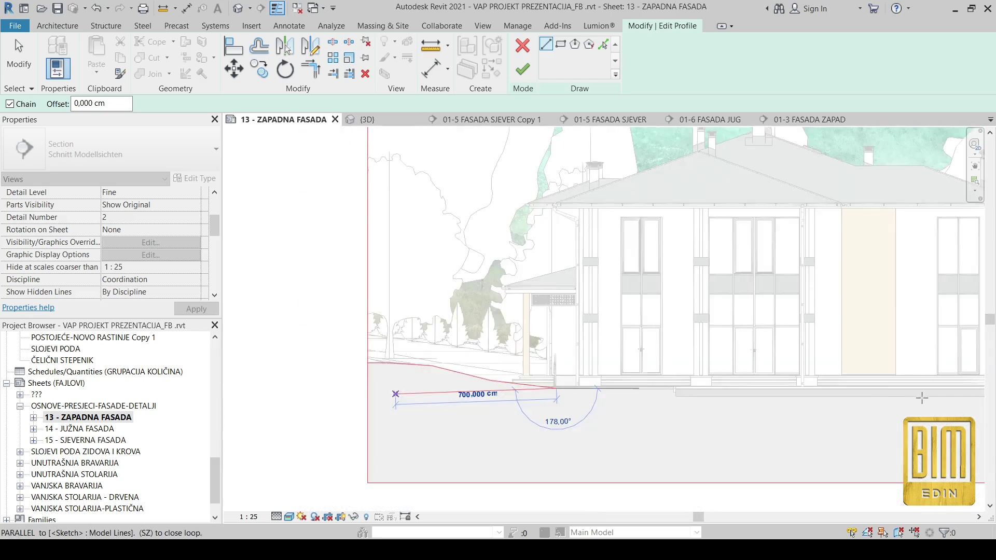
middle_click_drag(603, 418, 558, 405)
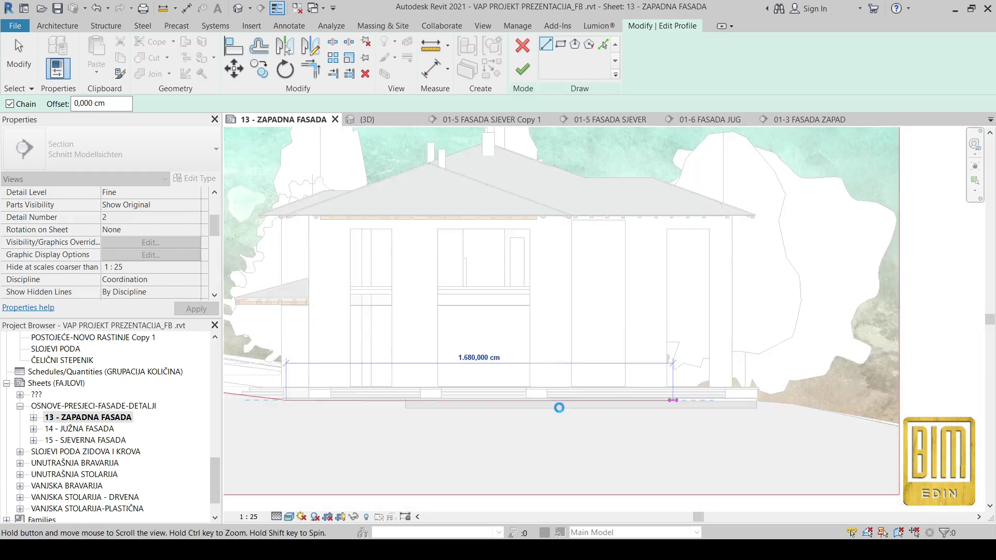
middle_click_drag(793, 396, 702, 413)
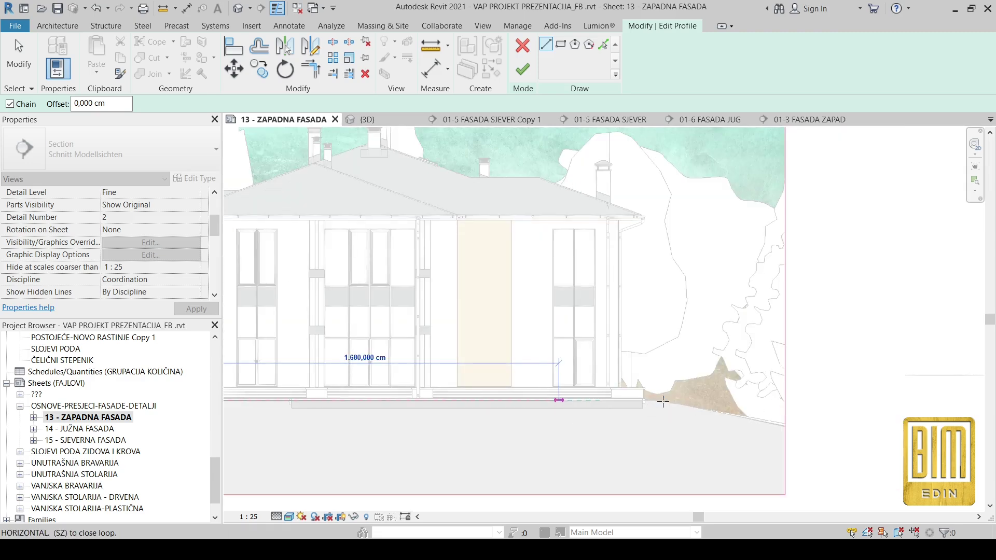
left_click(787, 428)
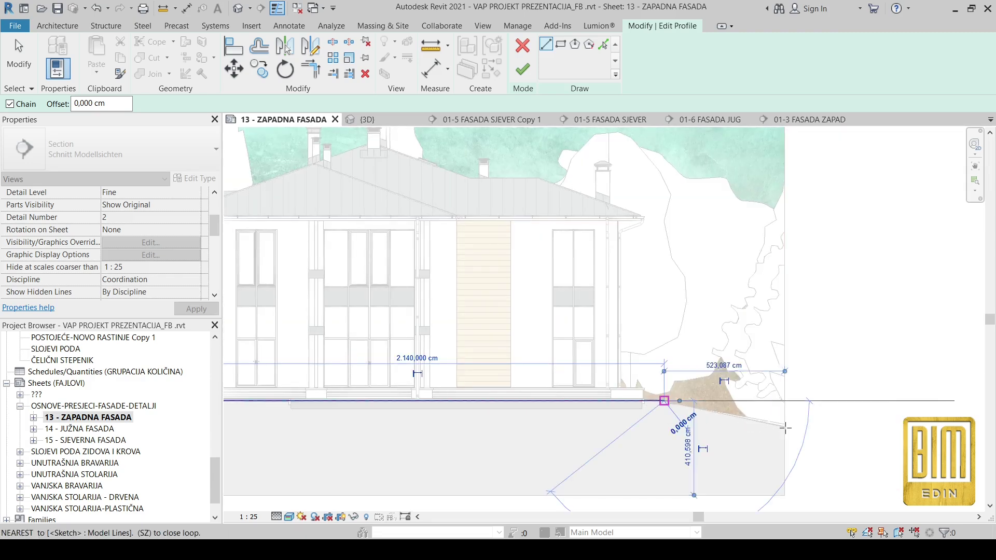
left_click(664, 401)
key("Escape")
key("Escape")
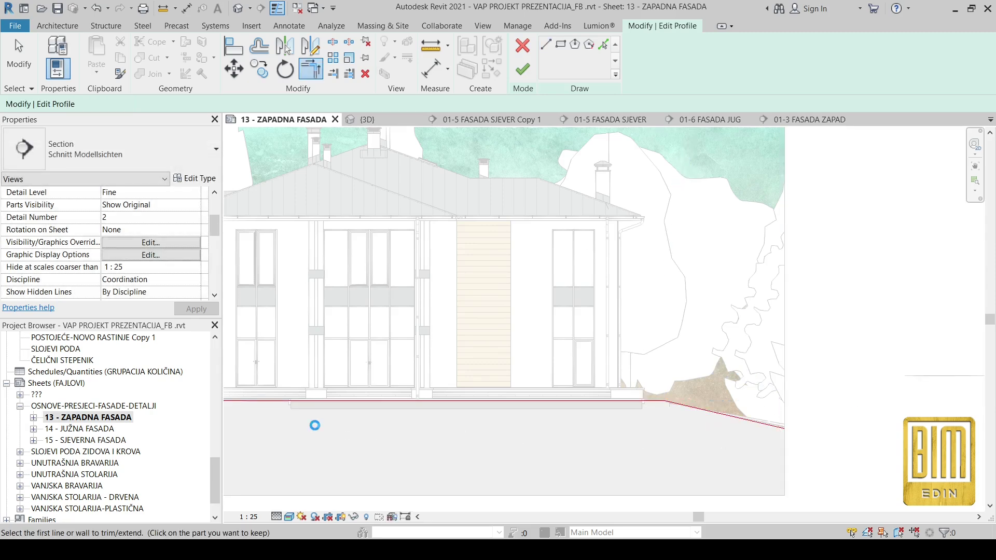
Trim the crop sketch to the area below the terrain line, delete the leftover upper edge, and finish the crop edit
scroll(584, 436, "down", 4)
middle_click_drag(404, 412, 748, 418)
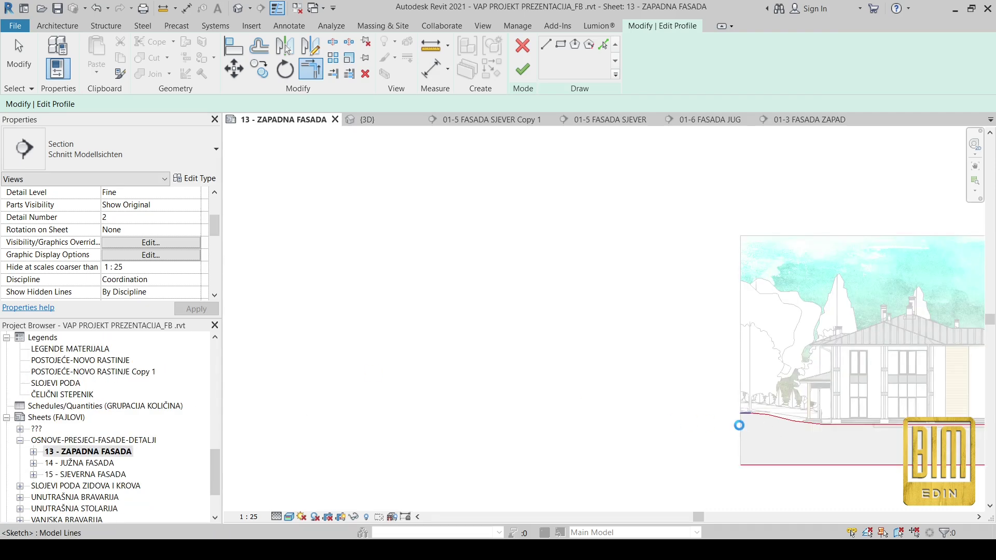
left_click(33, 70)
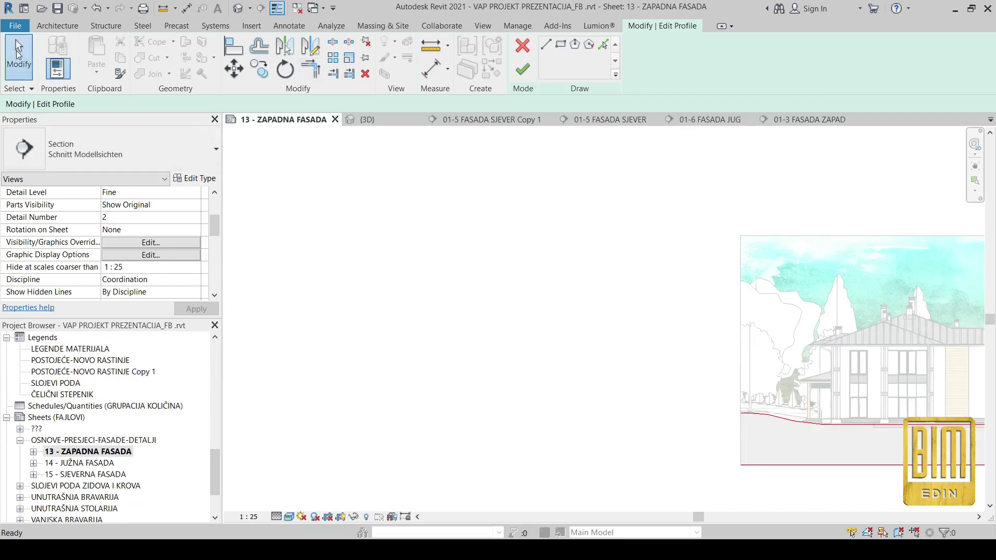
left_click(808, 236)
right_click(811, 239)
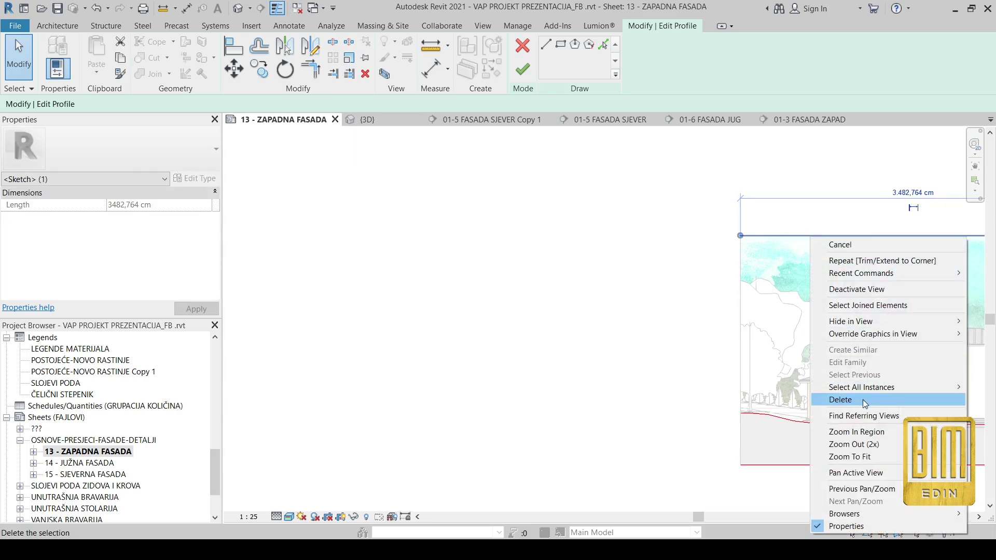
left_click(841, 399)
mouse_move(555, 291)
middle_mouse_down()
mouse_move(437, 272)
mouse_move(402, 282)
mouse_move(488, 263)
middle_mouse_up()
left_click(523, 72)
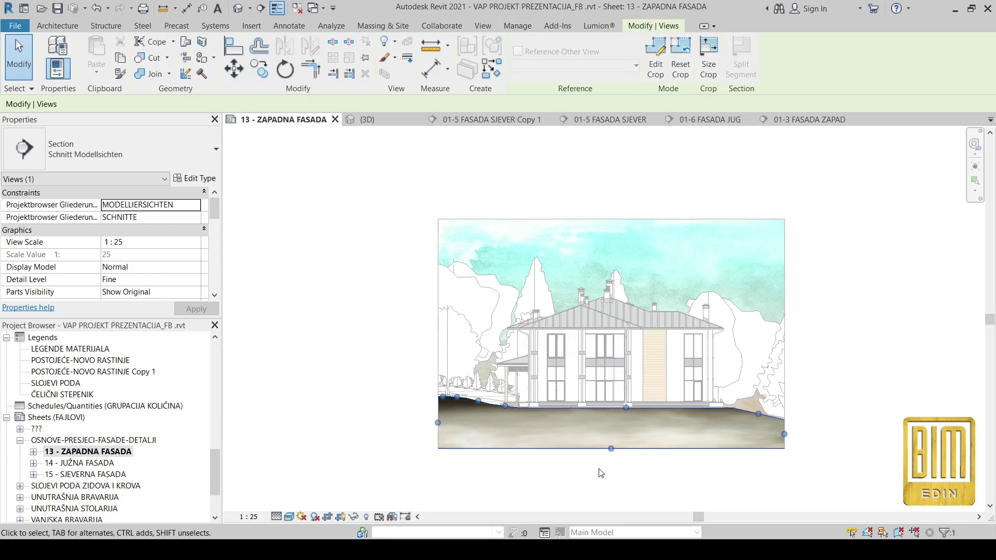
scroll(599, 468, "up", 3)
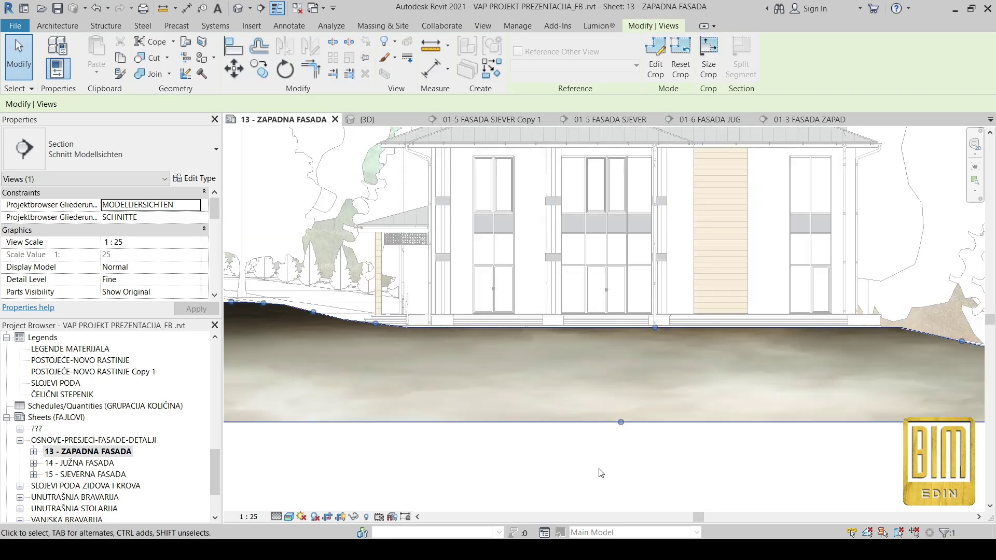
scroll(598, 468, "down", 2)
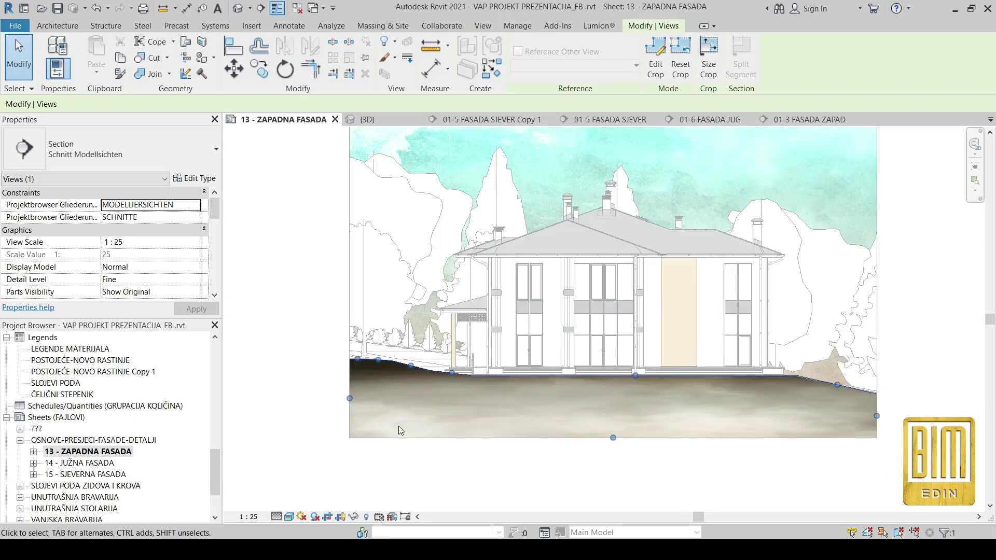
left_click(284, 277)
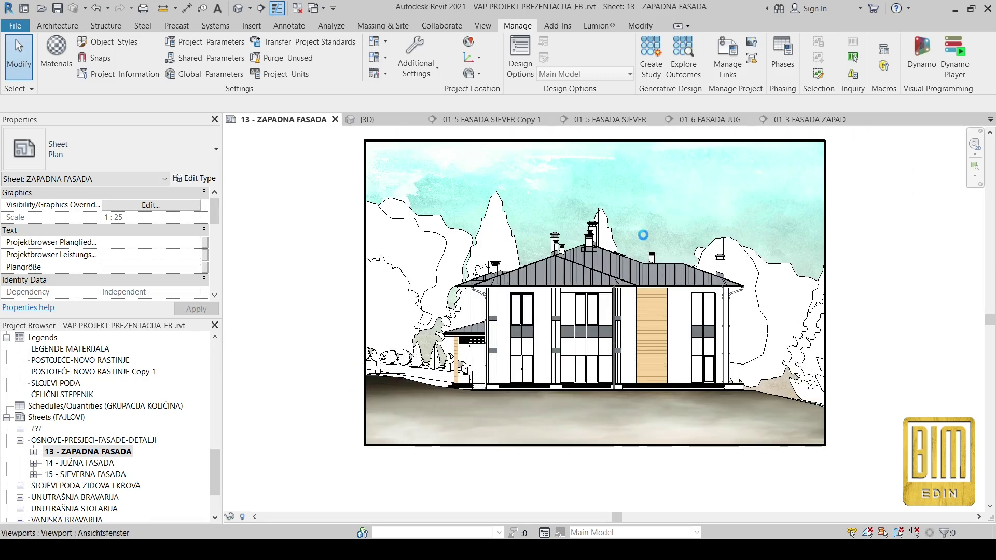
Activate the 01-3 FASADA ZAPAD viewport on the sheet and apply the Realistic model display style
scroll(643, 235, "up", 2)
middle_click_drag(648, 257, 643, 263)
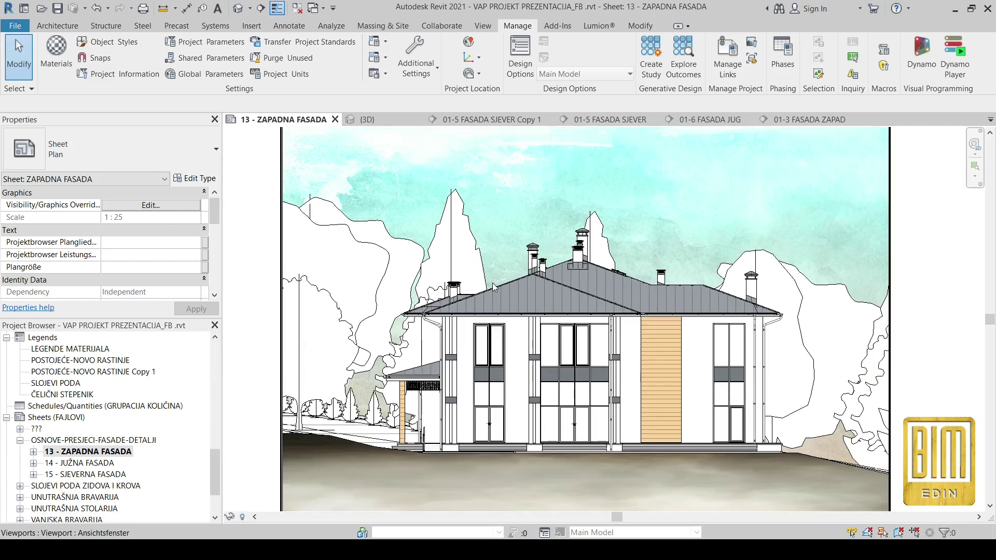
scroll(493, 286, "down", 1)
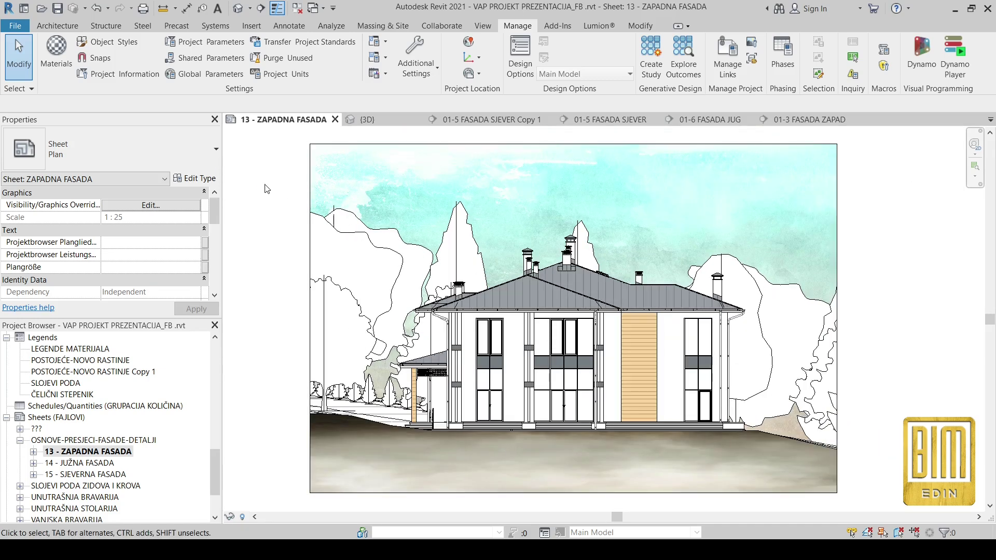
double_click(546, 191)
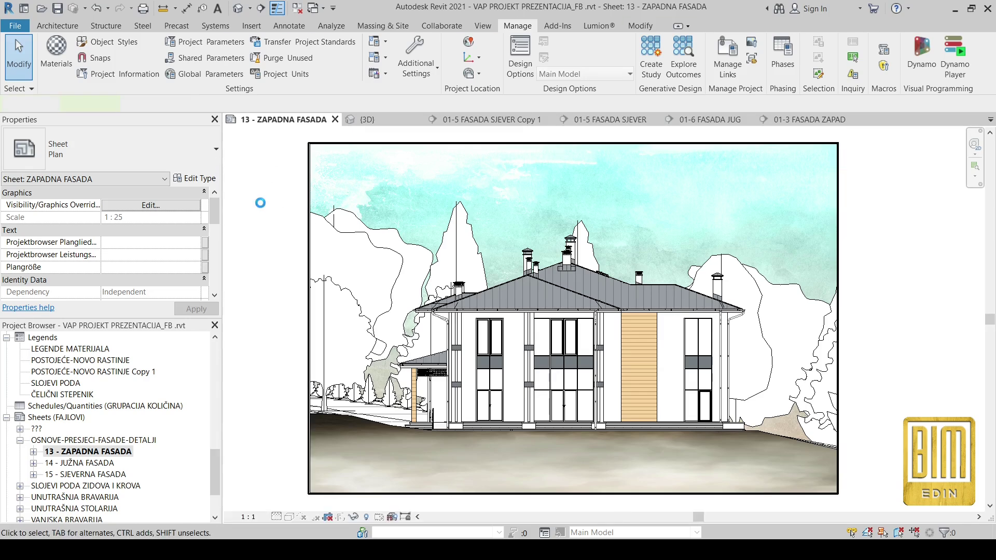
scroll(166, 262, "down", 4)
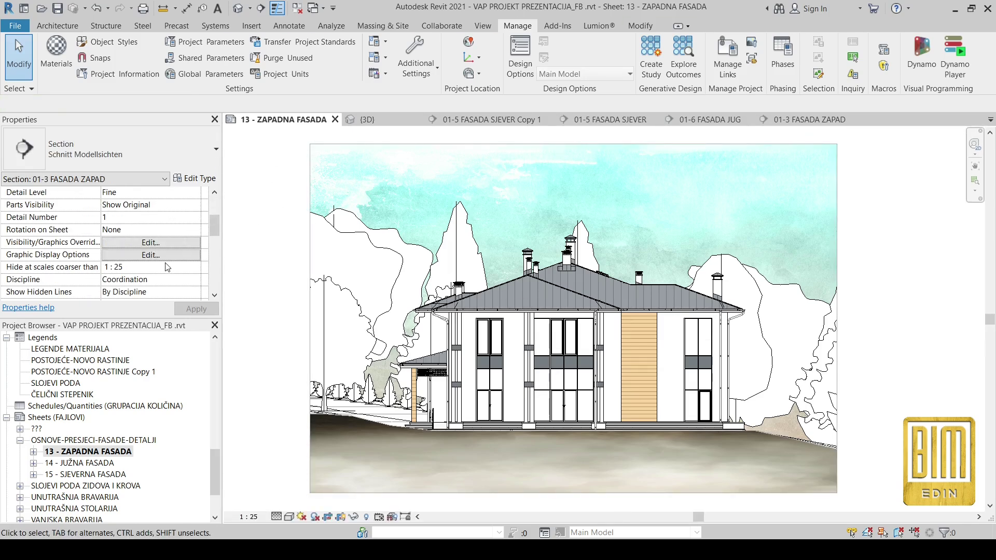
left_click(155, 258)
left_click(135, 75)
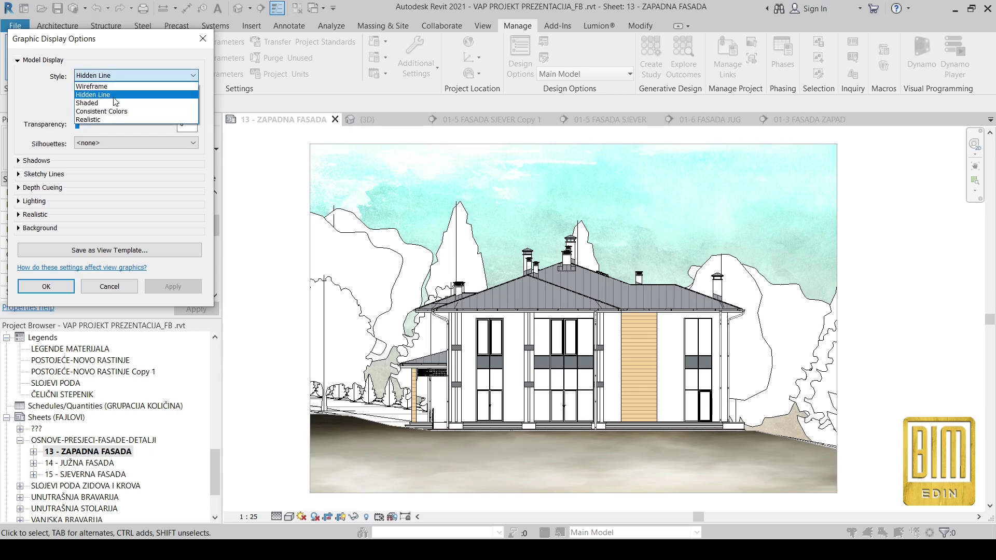
left_click(104, 124)
left_click(184, 294)
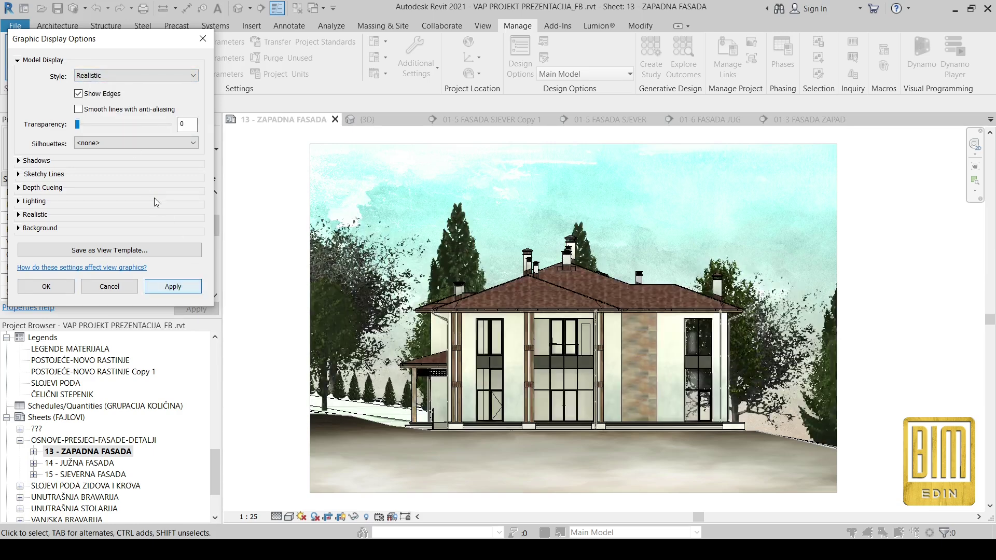
Turn on Cast Shadows and Show Depth in the facade view's graphic display options
left_click(19, 161)
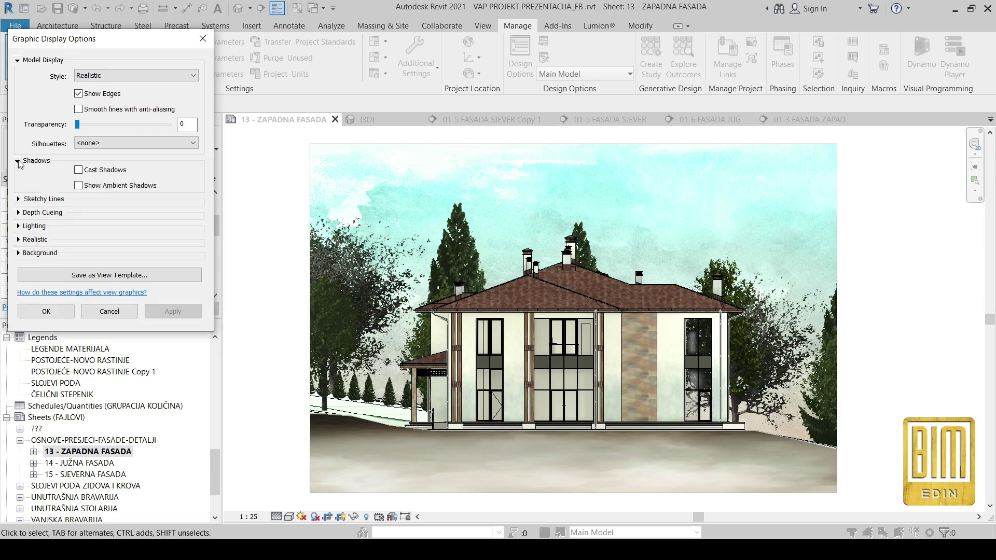
left_click(78, 172)
left_click(176, 314)
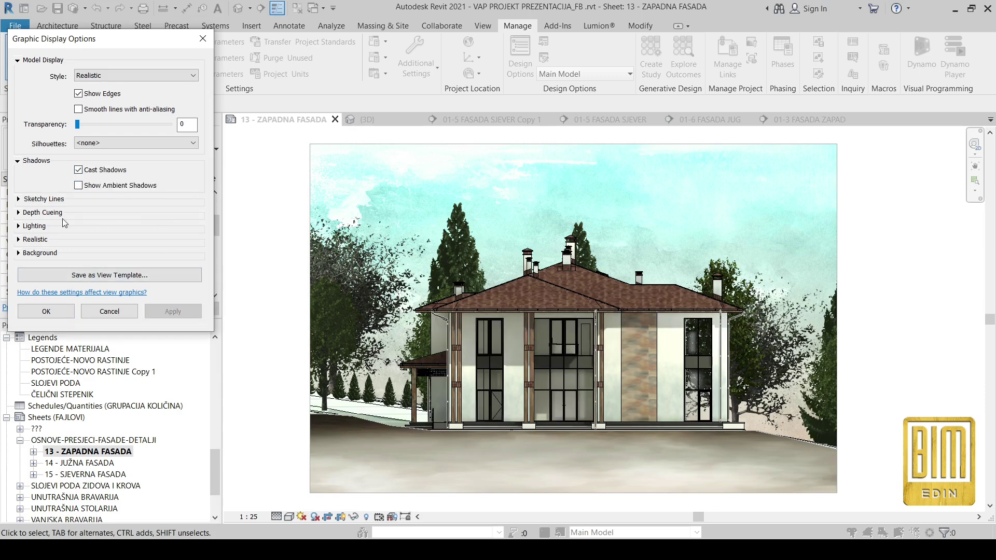
left_click(19, 213)
left_click(93, 223)
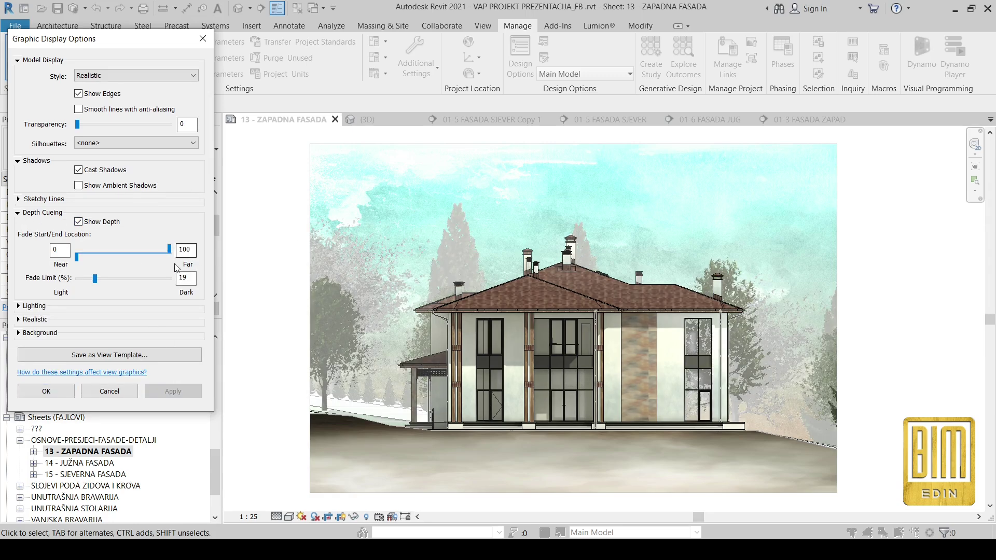
Try a depth-cueing fade limit of 0%, then set it back to 19% and apply it
left_click_drag(95, 279, 78, 279)
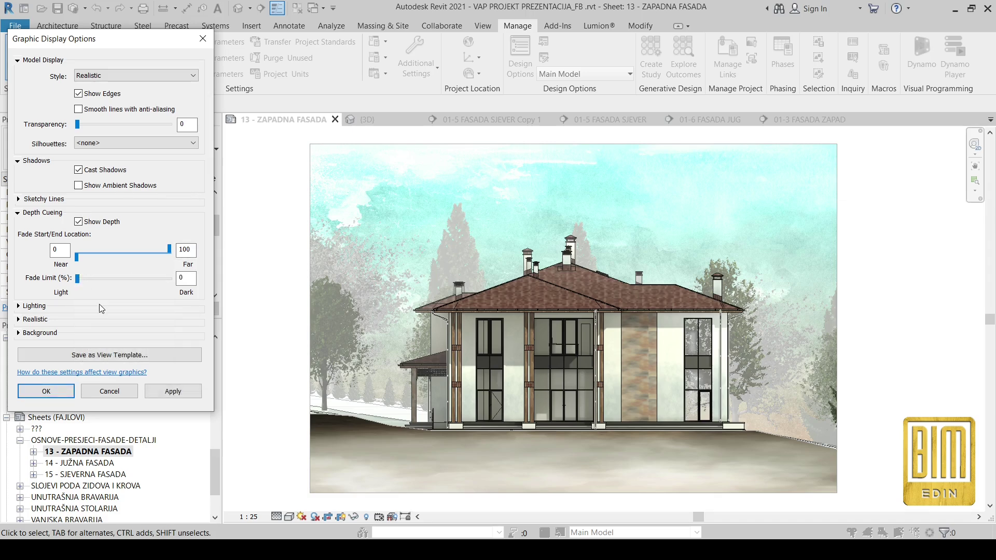
left_click(166, 392)
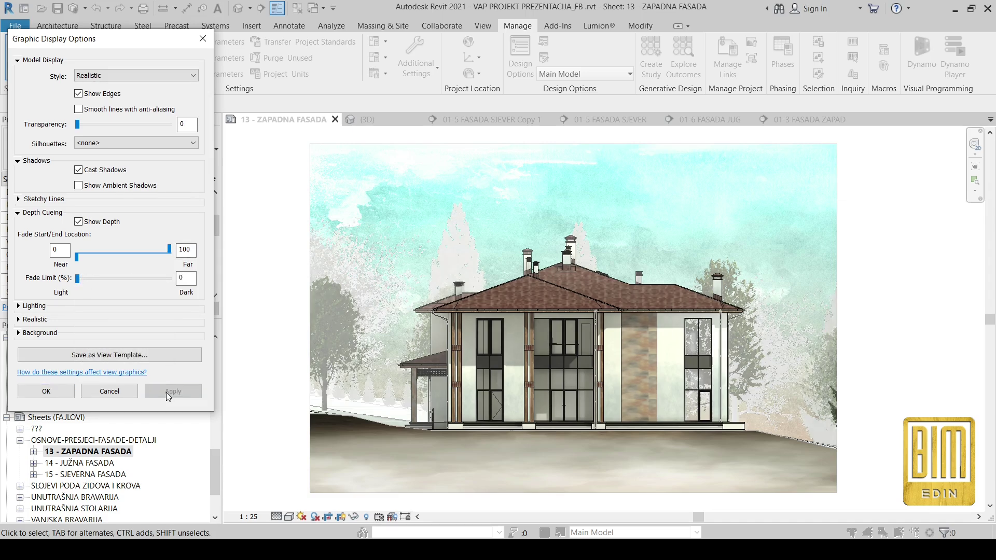
left_click_drag(77, 279, 97, 278)
left_click(173, 392)
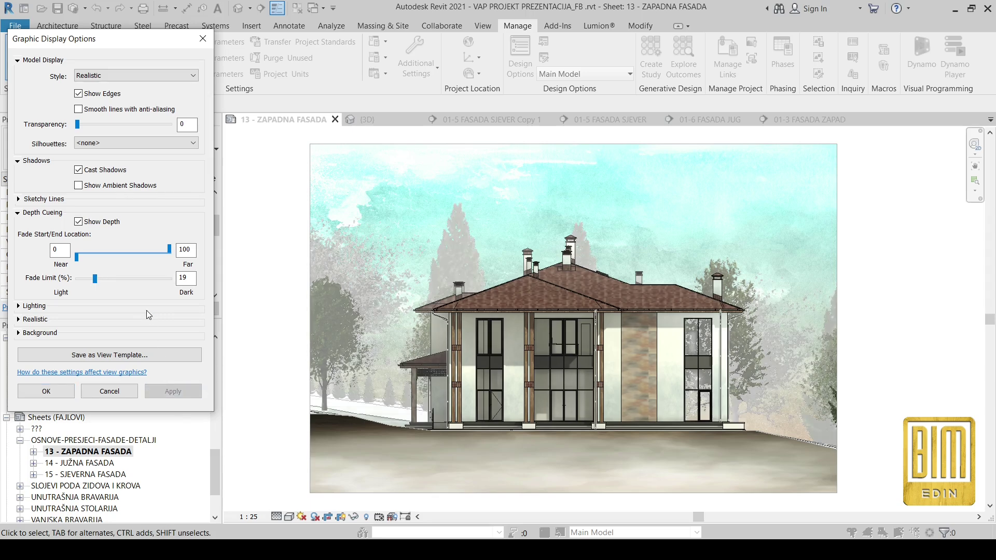
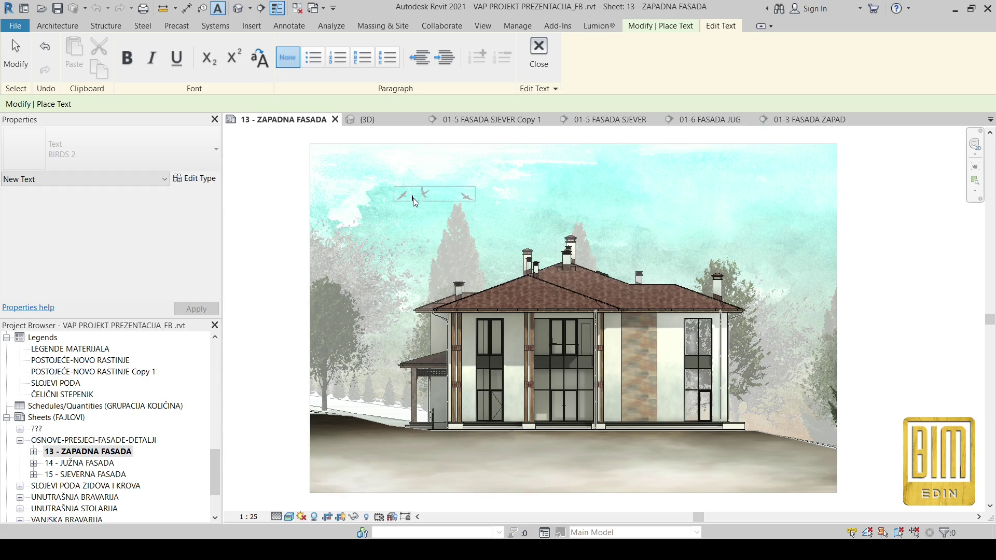
Finish the BIRDS 2 text note of three birds in the sky above the trees and select it
left_click(269, 154)
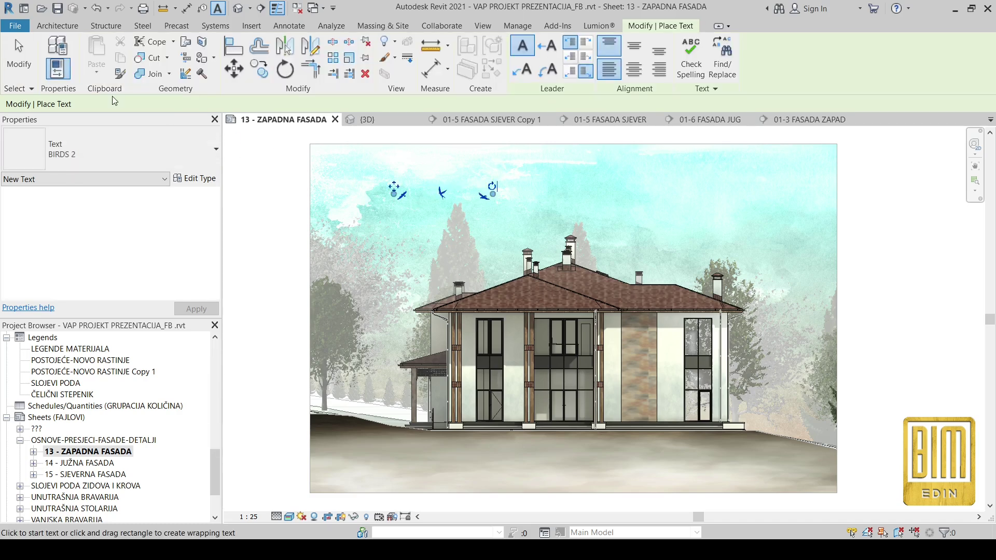
key("Escape")
key("Escape")
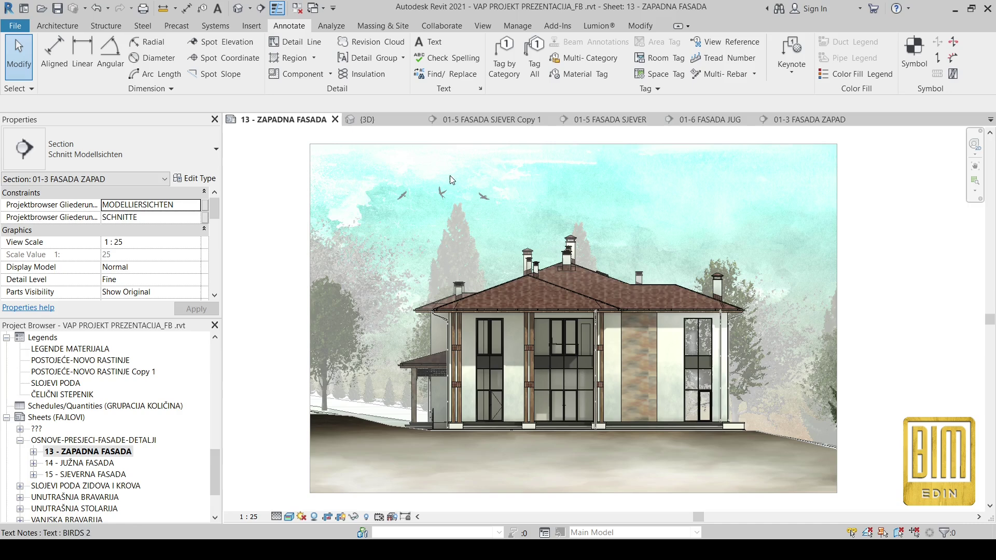
left_click(440, 198)
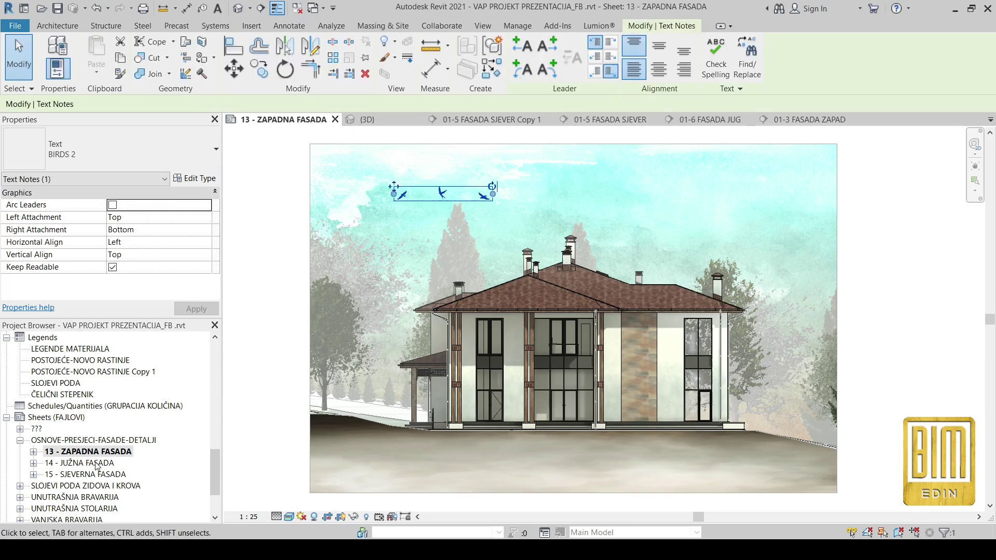
scroll(96, 466, "up", 5)
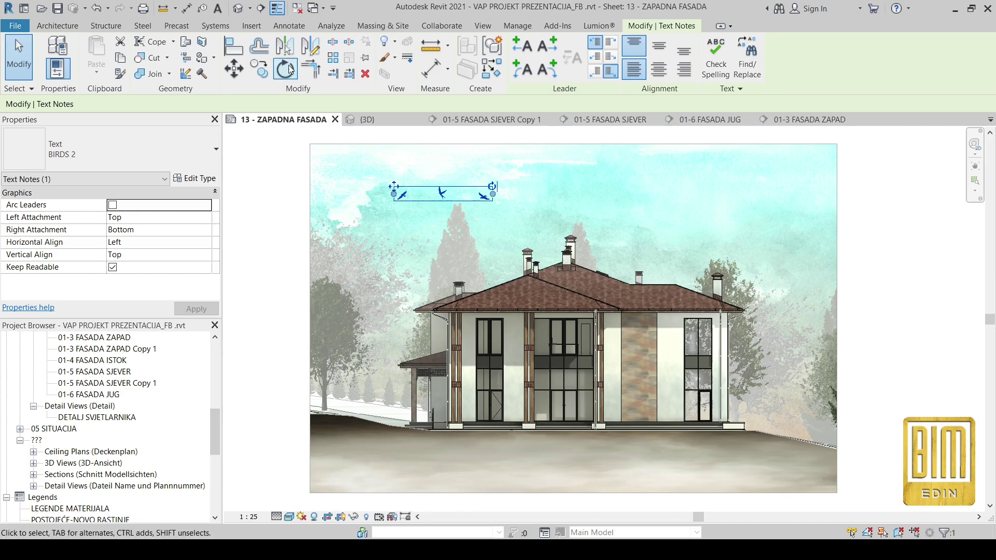
Copy the BIRDS 2 text note above the roof, and copy that one about 990 cm down toward the right-hand trees
key("c")
key("o")
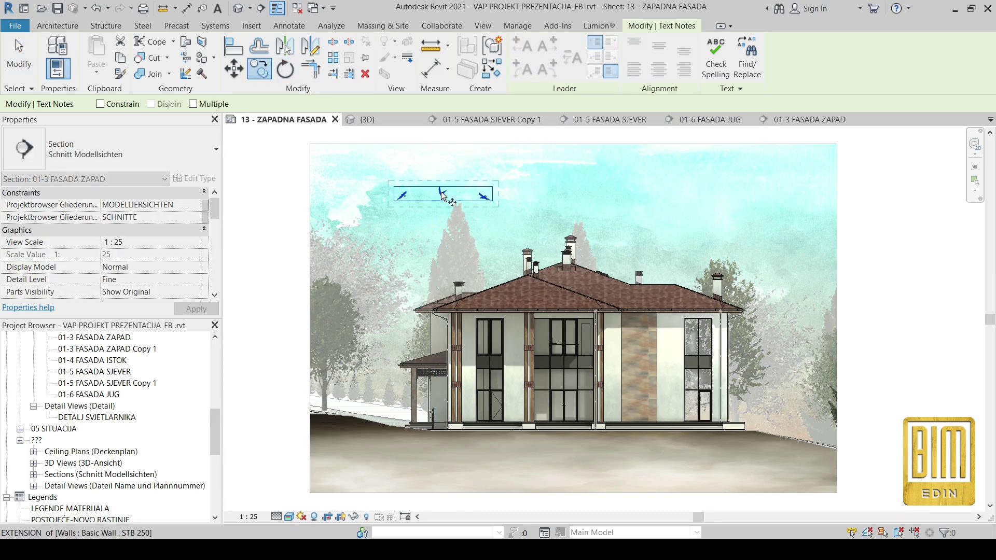
left_click(442, 196)
left_click(646, 189)
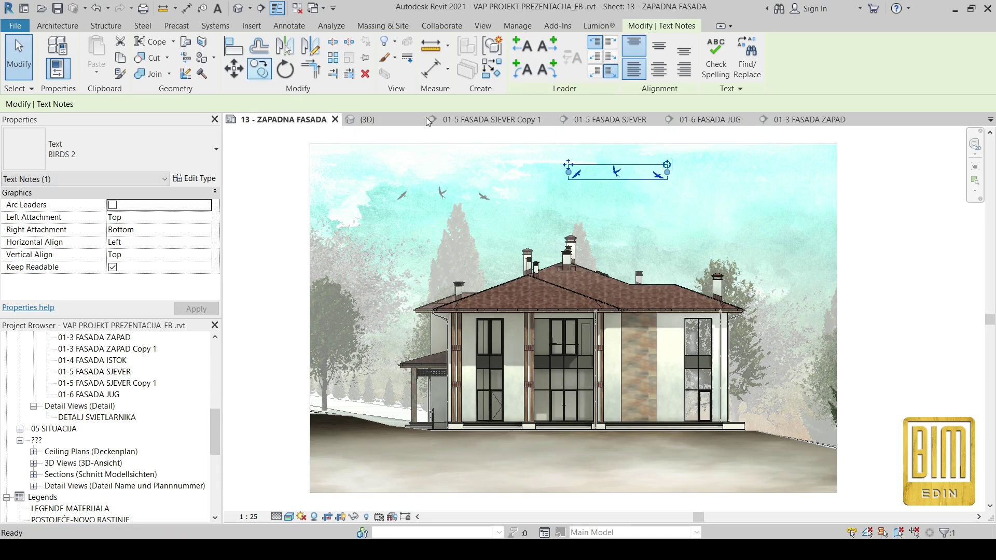
key("c")
key("o")
left_click(617, 173)
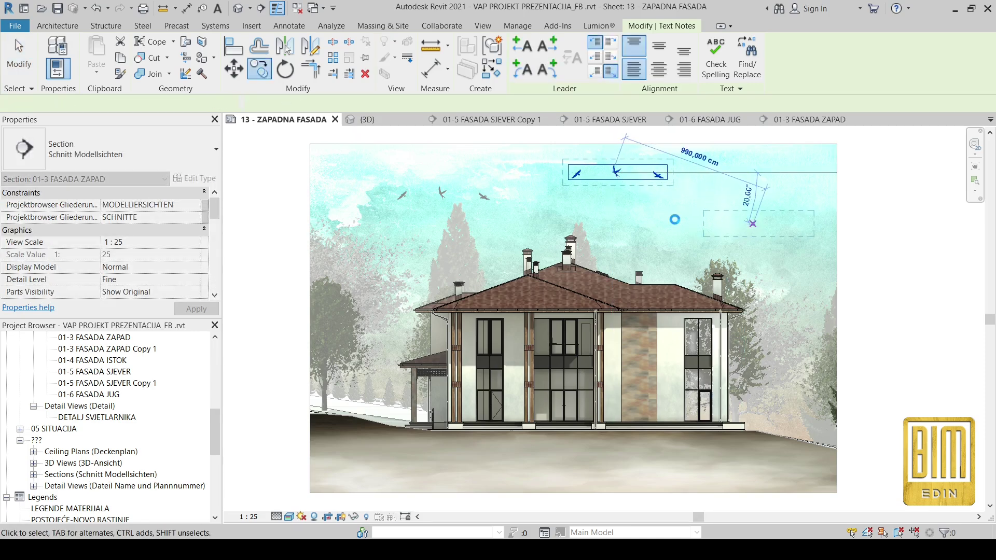
left_click(17, 60)
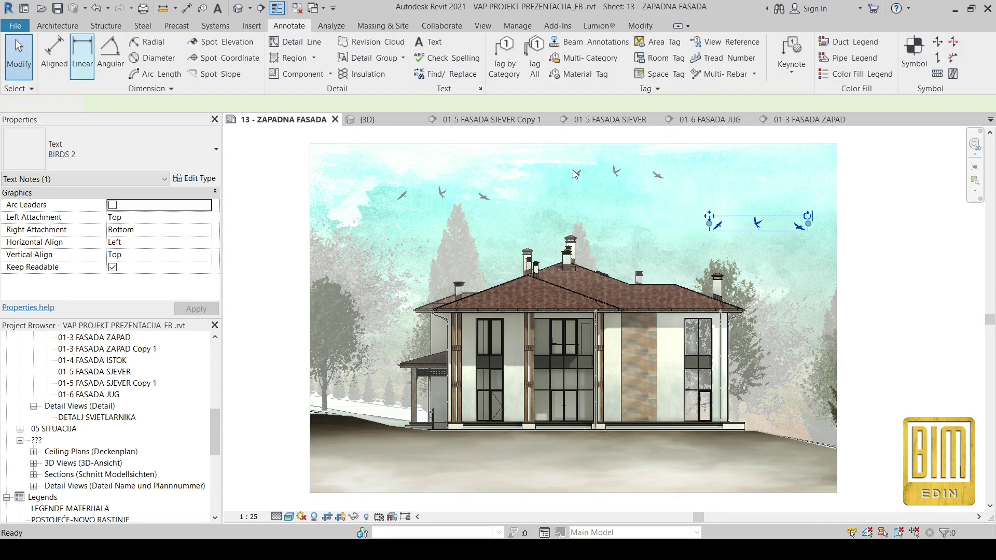
Change the bird note above the roof to type BIRDS 3 and copy it about 639 cm down to the right
left_click(584, 172)
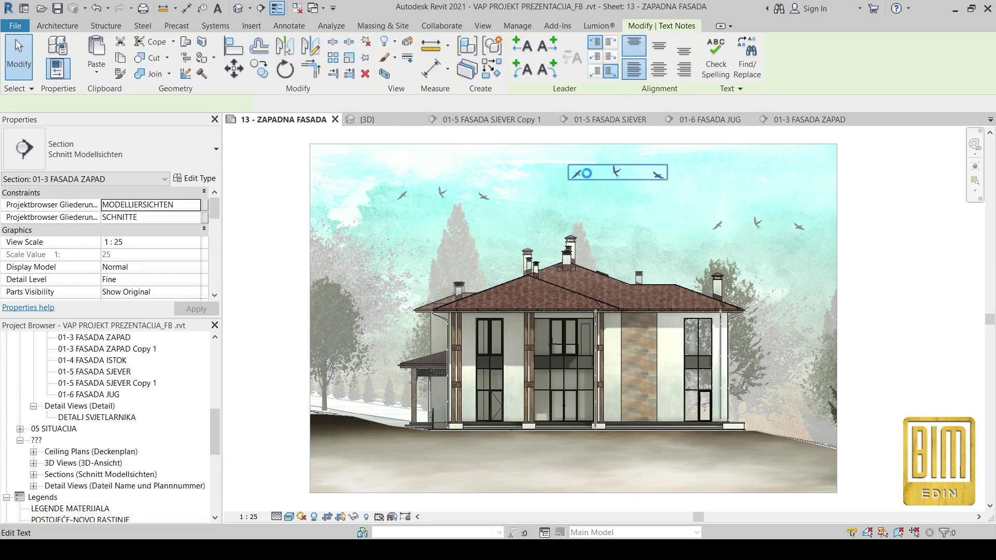
left_click(156, 147)
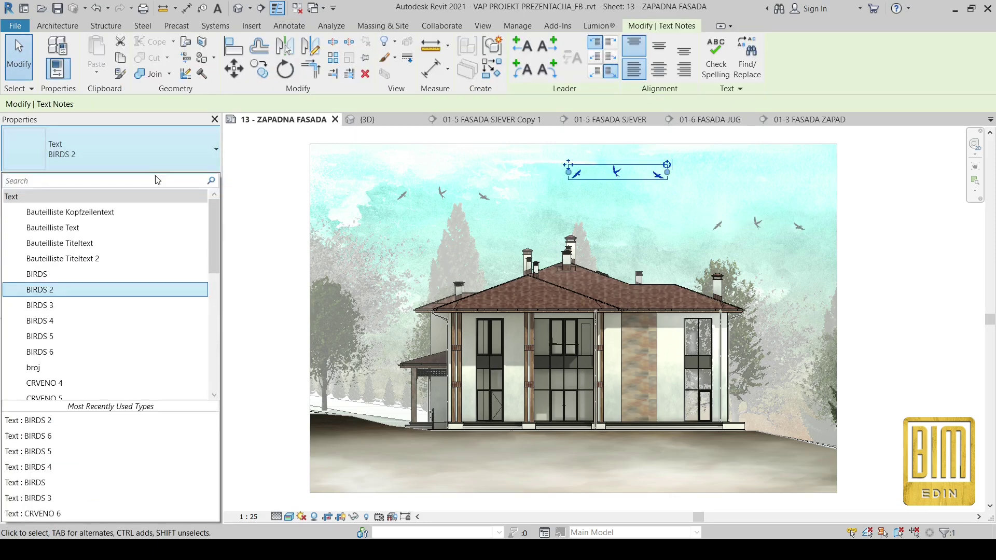
left_click(83, 305)
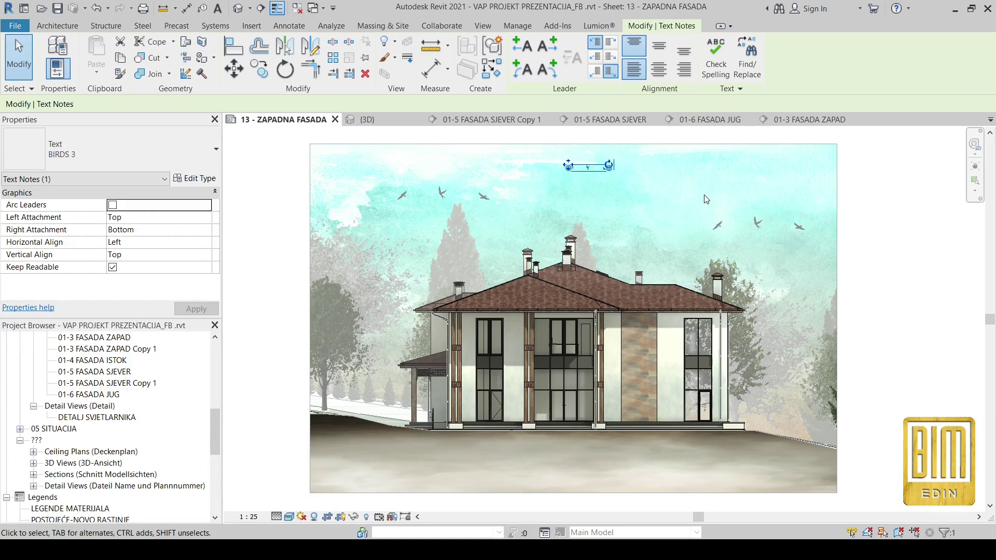
left_click(260, 69)
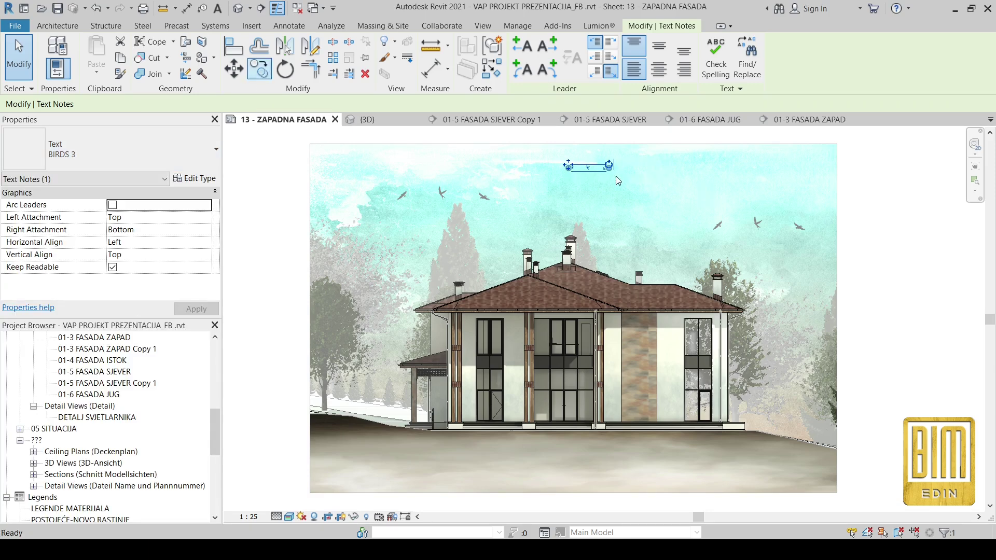
left_click(584, 167)
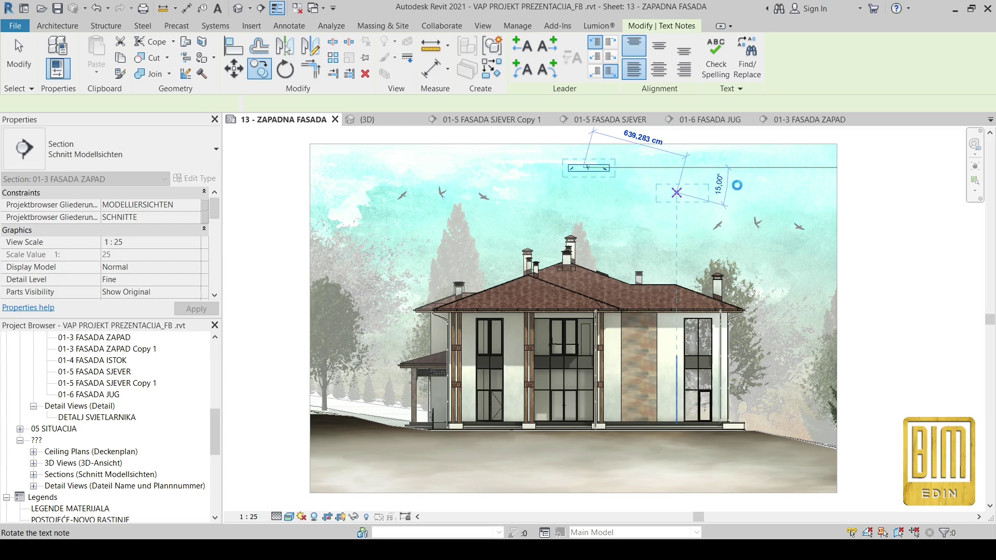
left_click(677, 192)
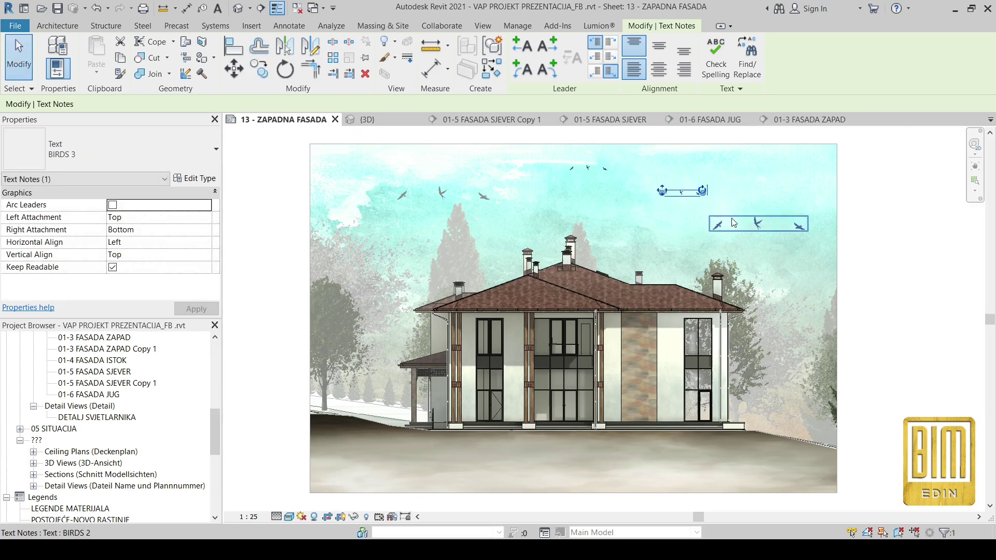
Check the font, size and colour settings in the BIRDS 2 text type properties
left_click(198, 178)
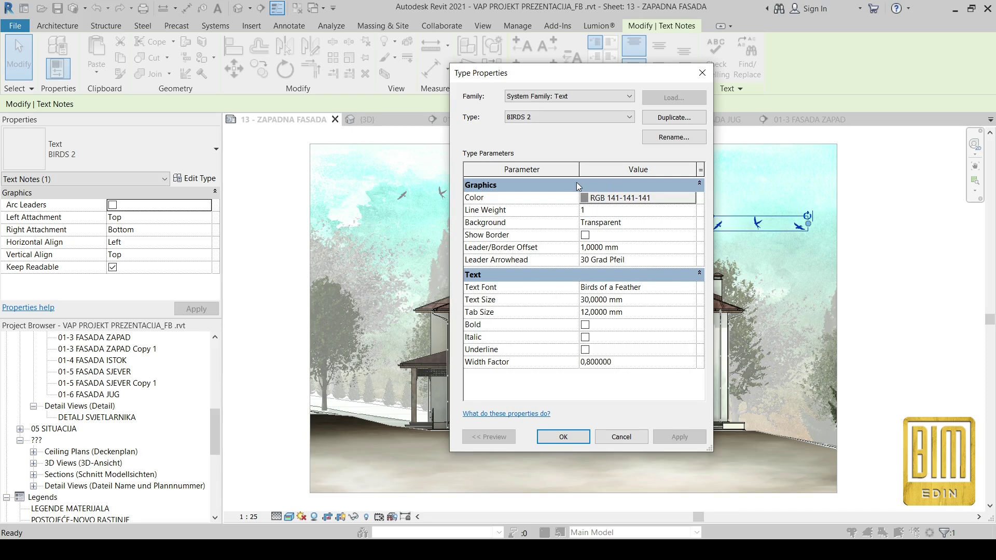
left_click(564, 437)
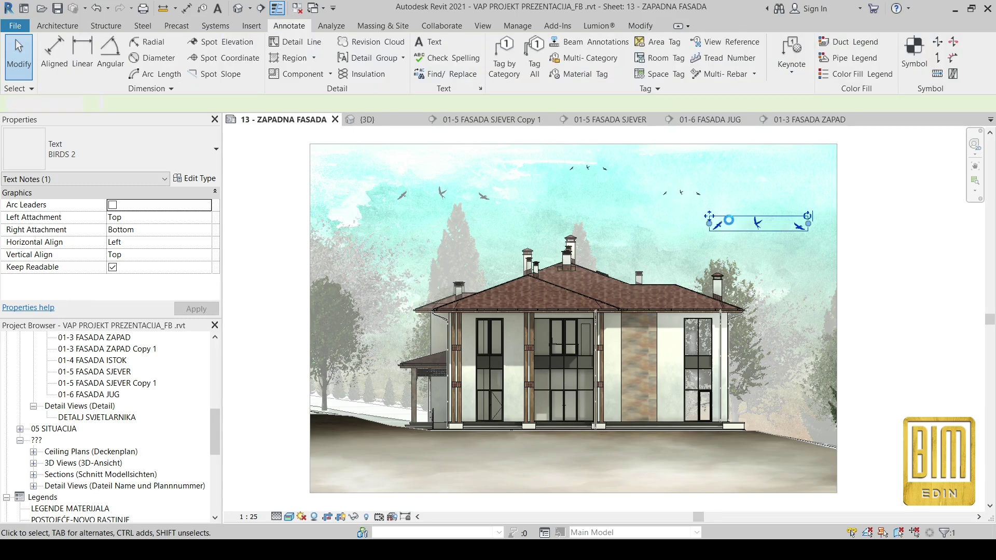
key("Escape")
Copy the left BIRDS 2 text note about 480 cm toward the upper-left corner of the sky
left_click(471, 195)
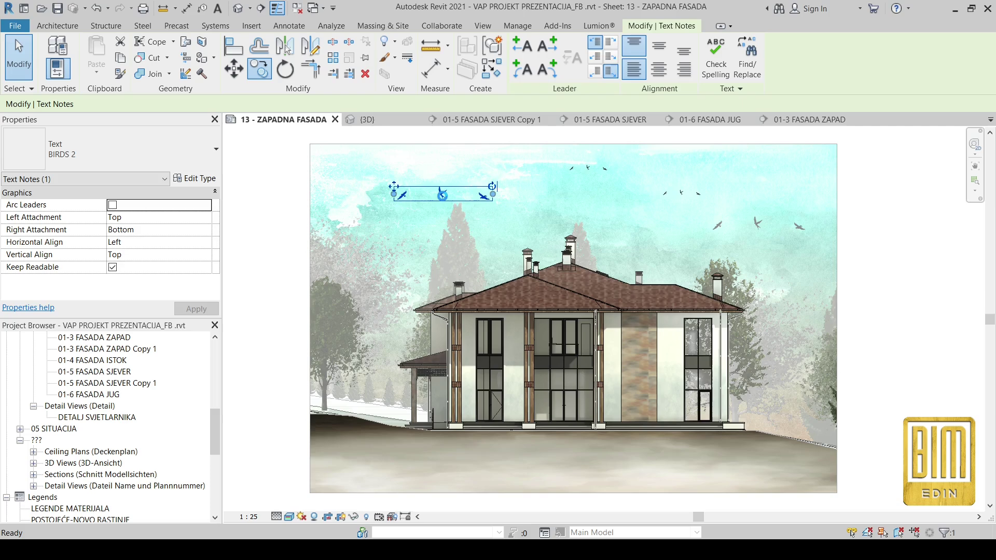
left_click(333, 150)
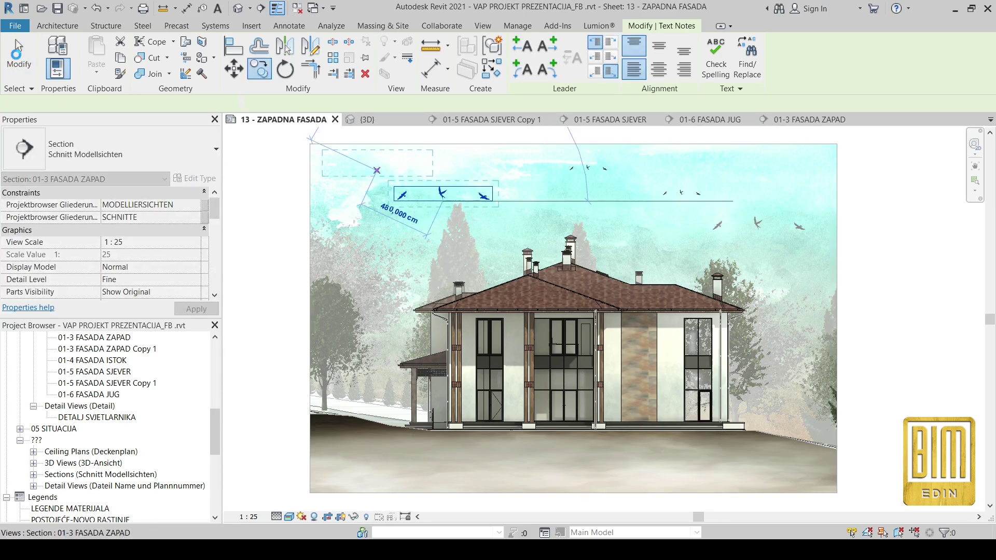
left_click(18, 52)
Match the upper-left bird note to the BIRDS 3 type of the note above the roof
key("m")
key("a")
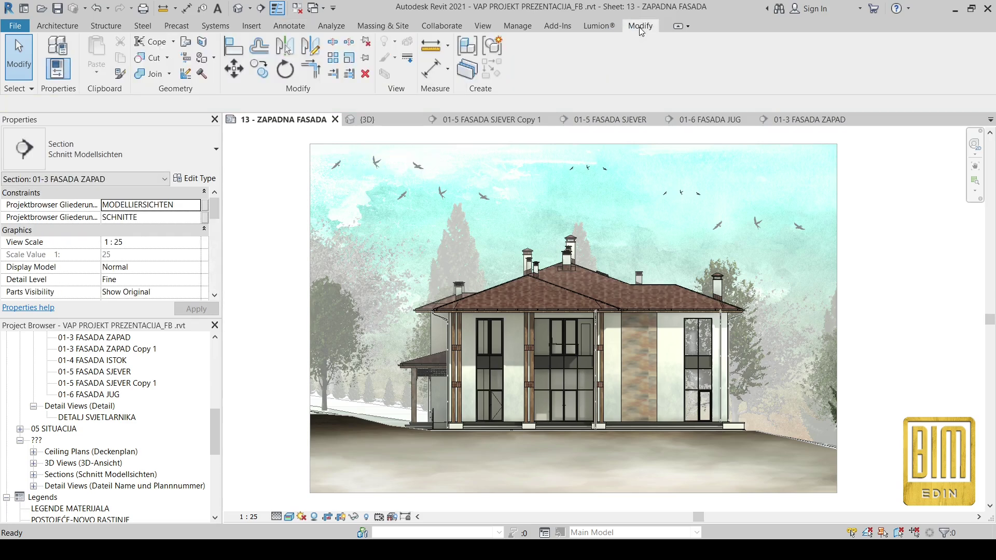
left_click(414, 166)
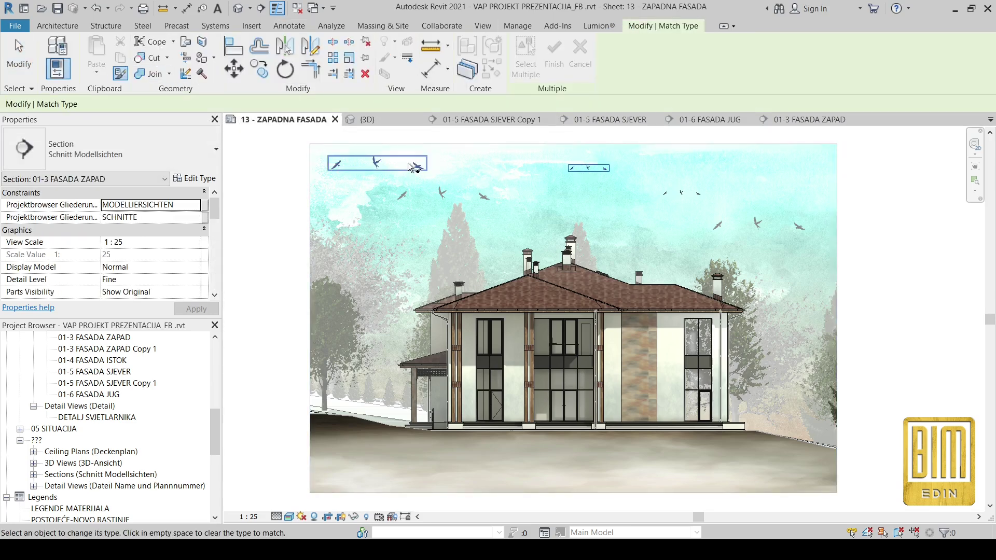
left_click(283, 188)
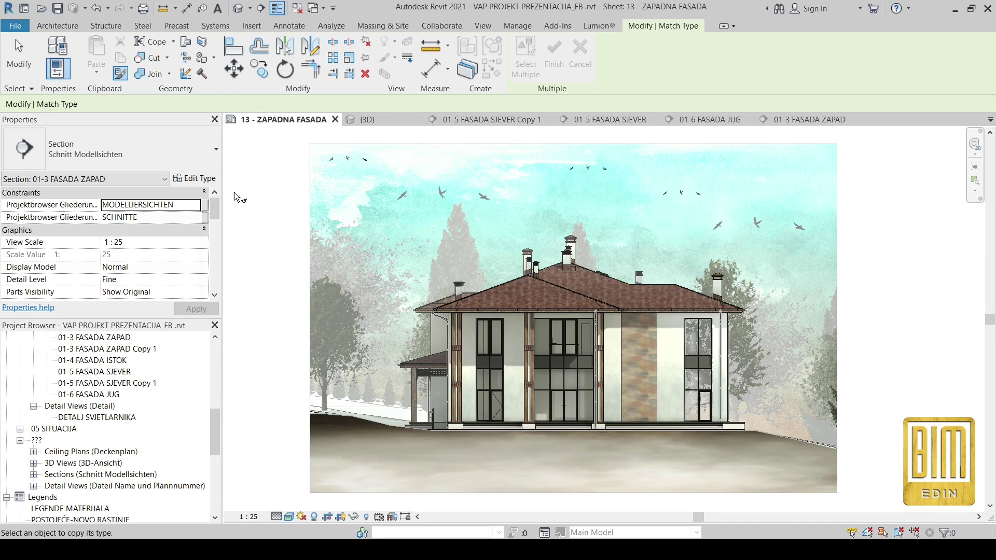
key("Escape")
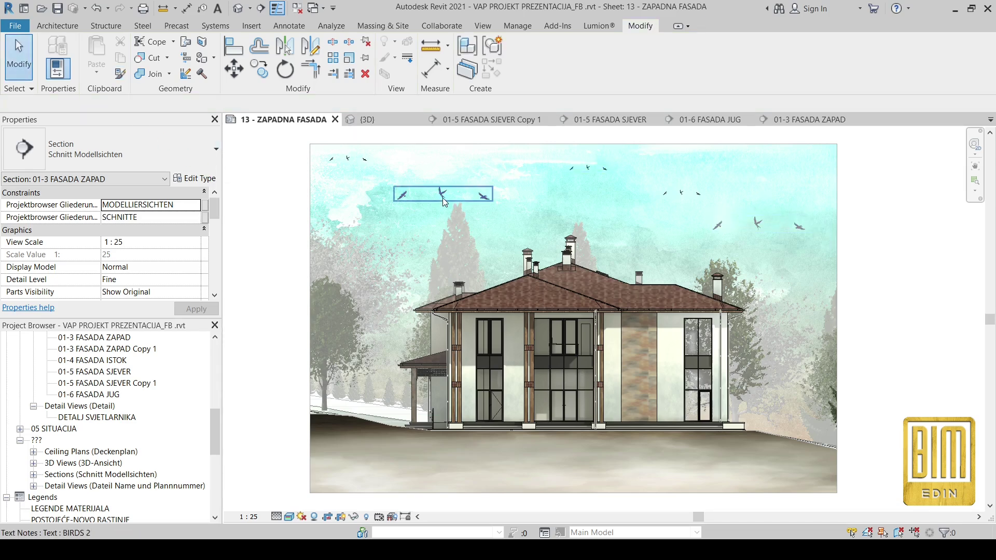
Shift the left BIRDS 2 note slightly right and change the small bird note over the right roof to type BIRDS 4
left_click_drag(443, 197, 708, 196)
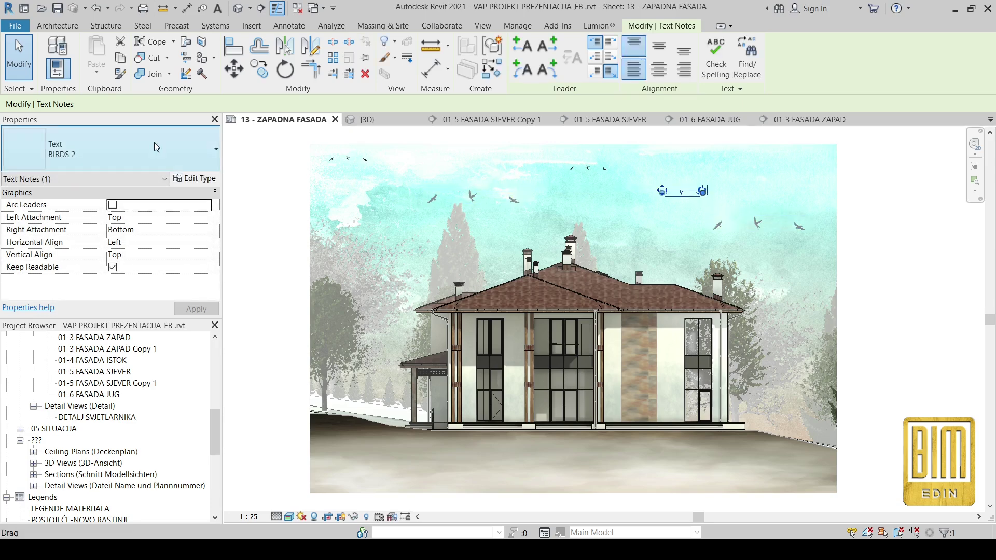
left_click(154, 142)
left_click(89, 320)
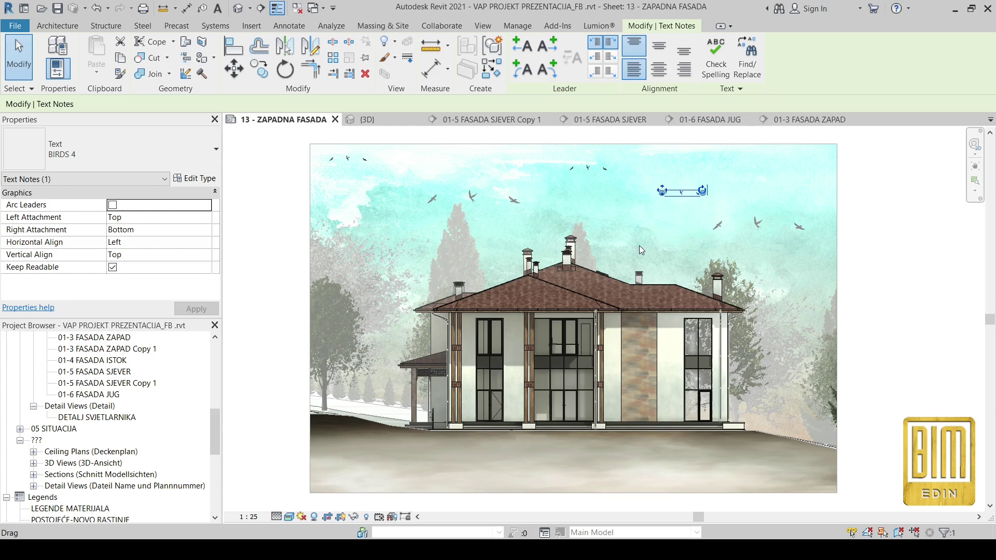
left_click(275, 211)
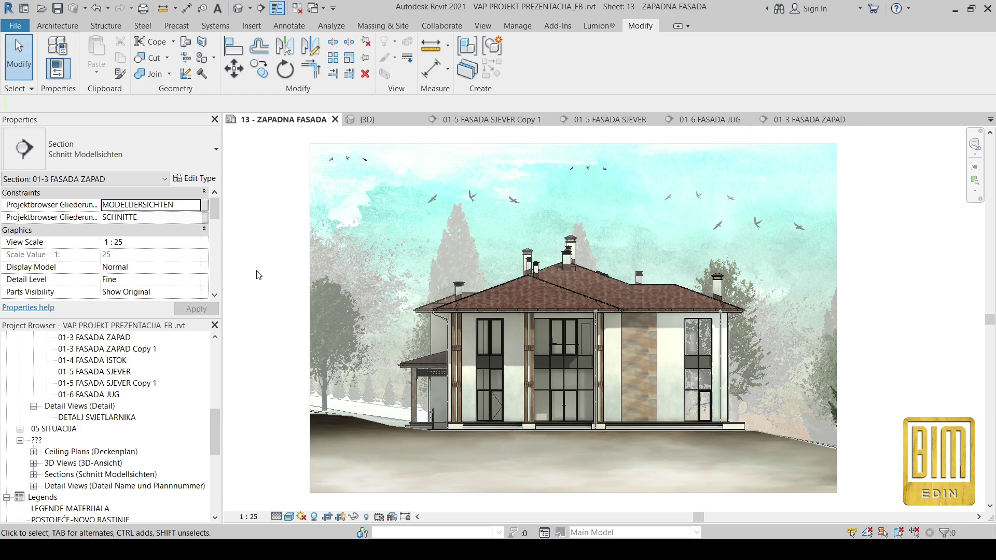
Open the default 3D view and show the balcony facade of the house up close
left_click(238, 8)
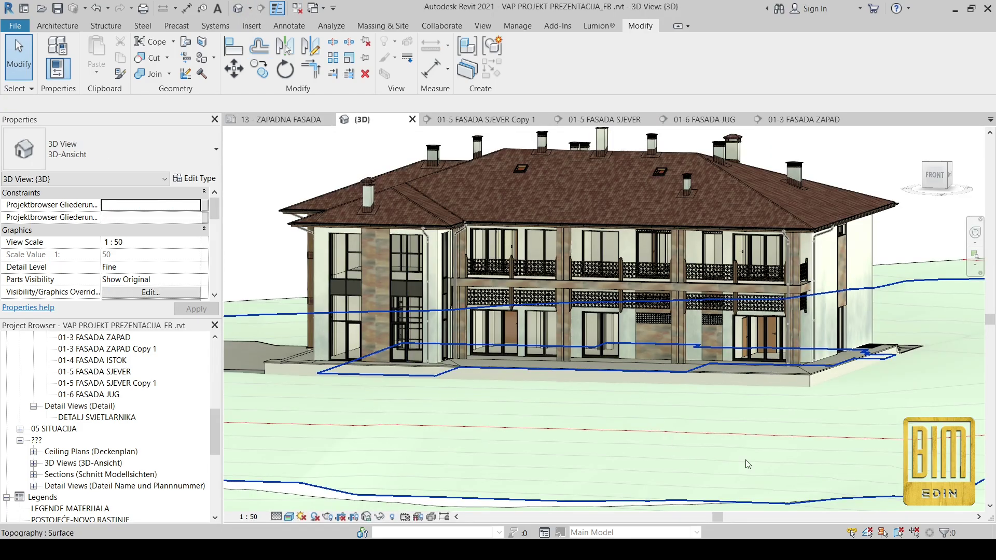
middle_click_drag(747, 463, 508, 350, "shift")
scroll(555, 247, "up", 5)
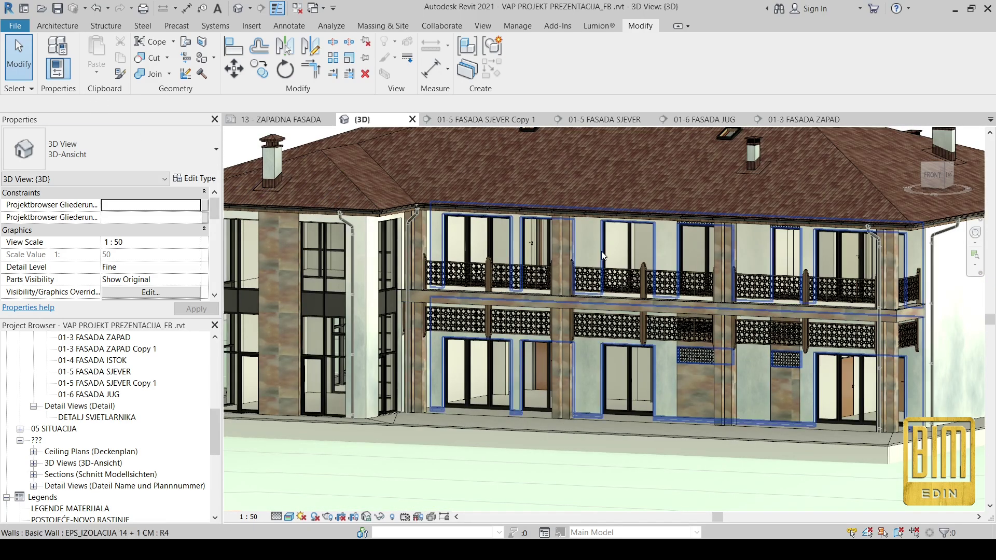
Create a new project material and name it WALL MATERIAL
left_click(517, 25)
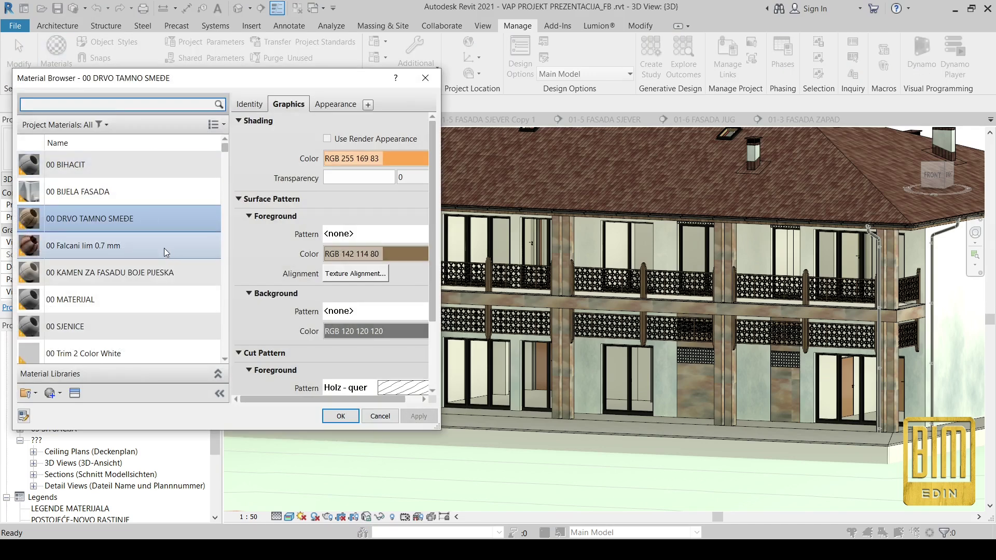
left_click(88, 297)
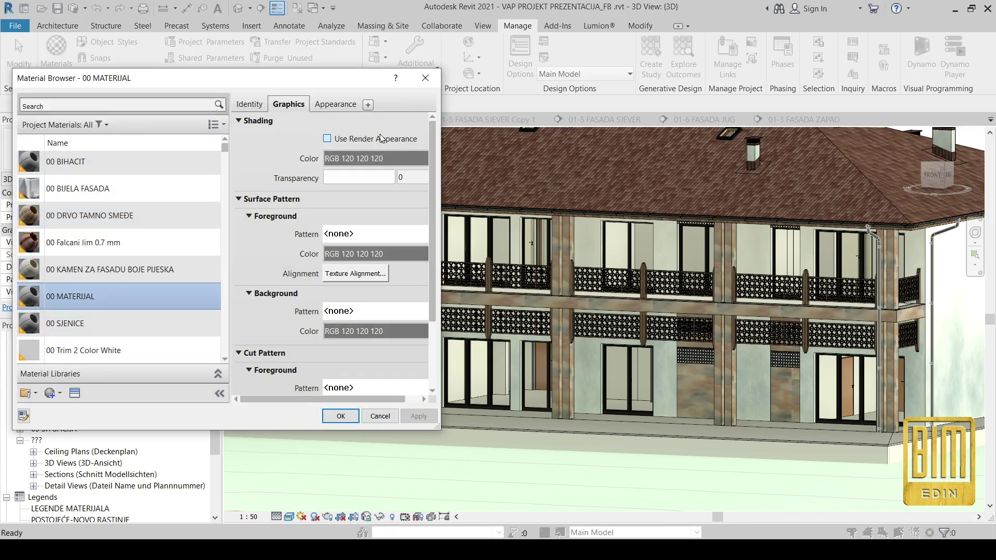
left_click(52, 393)
left_click(73, 411)
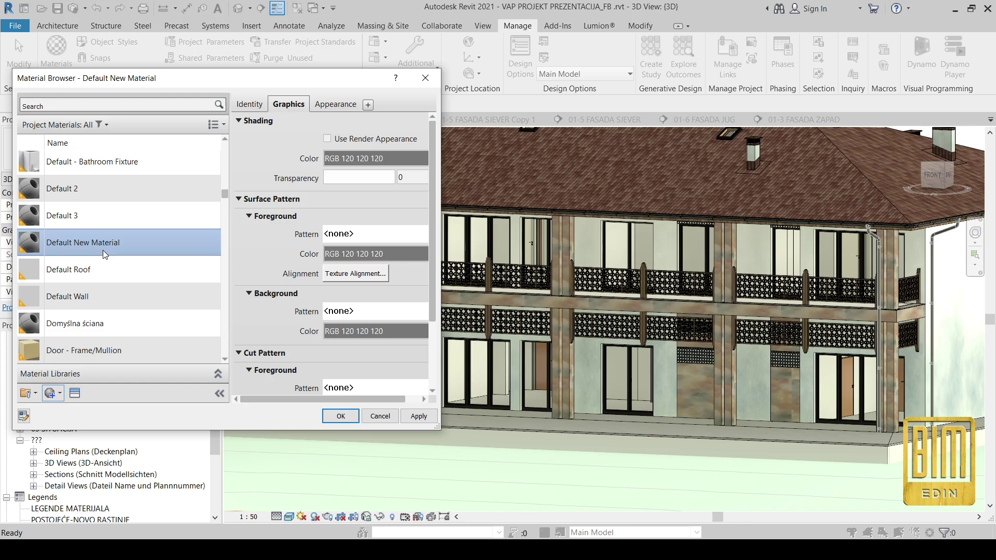
right_click(98, 244)
left_click(124, 272)
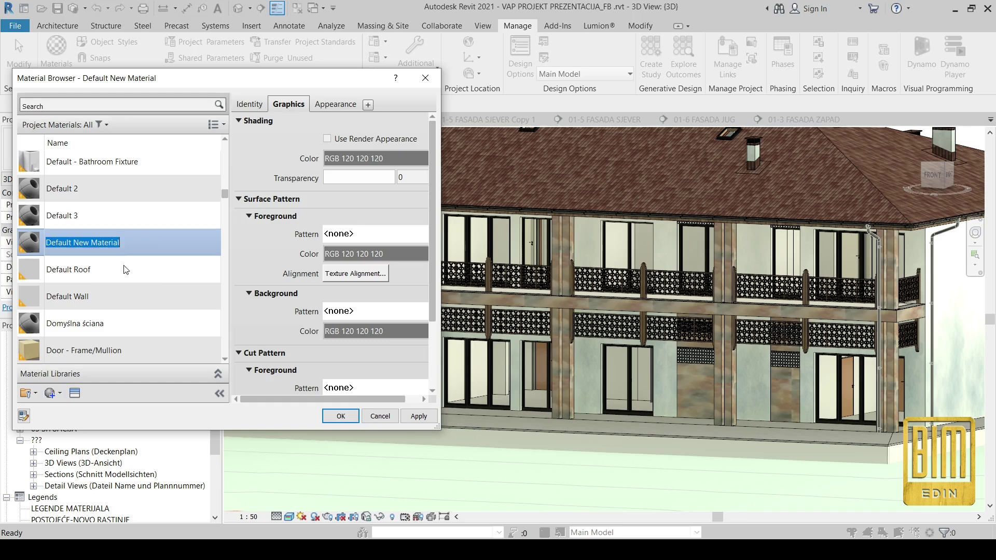
type("m")
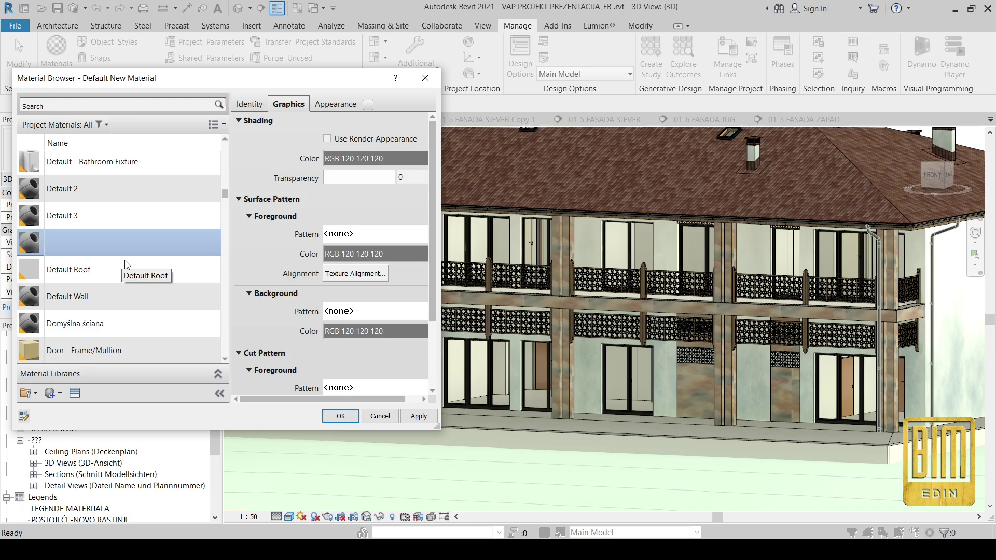
key("Caps_Lock")
type("WALL MATERIAL")
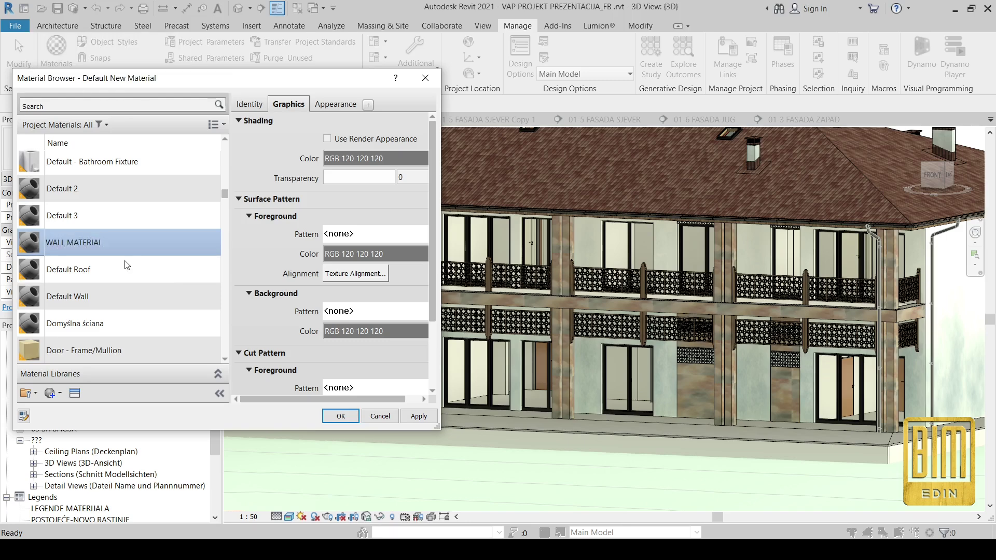
Rename the new material to 00 WALL MATERIAL
right_click(92, 354)
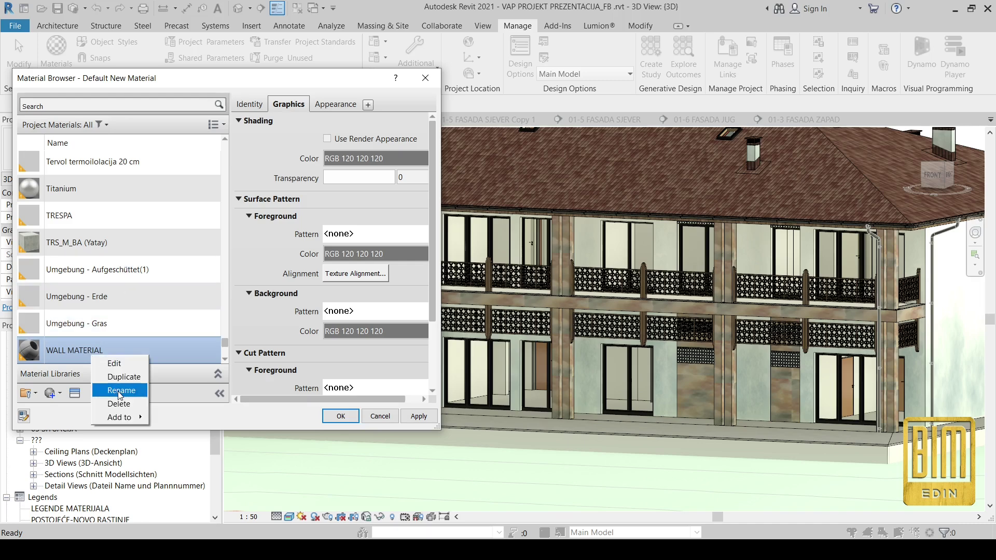
left_click(120, 389)
left_click(45, 354)
right_click(59, 355)
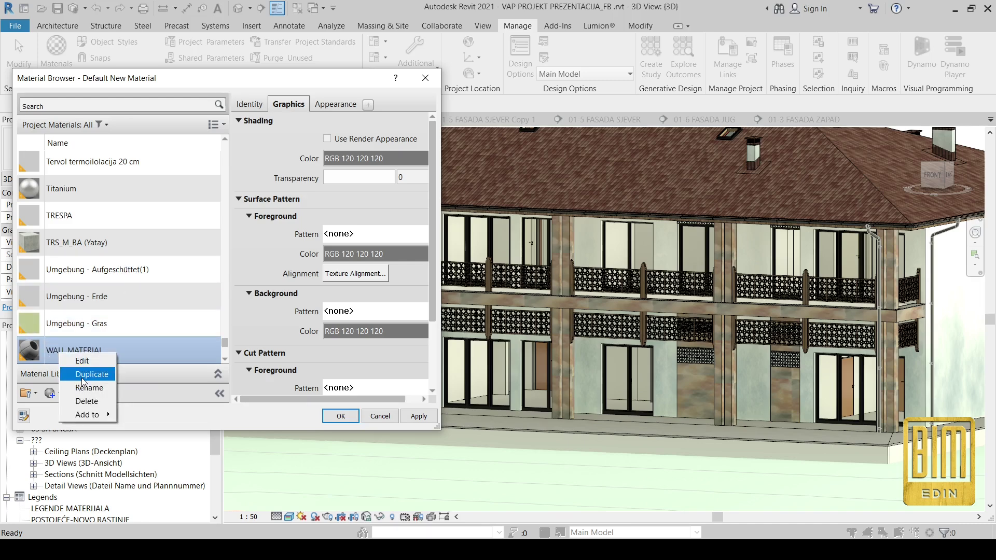
left_click(88, 388)
key("Home")
type("00")
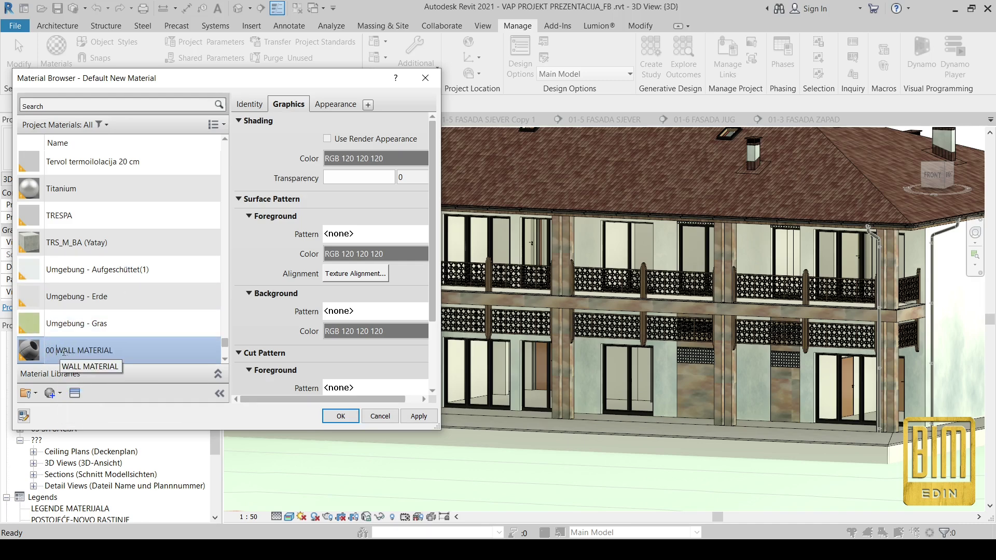
key("Return")
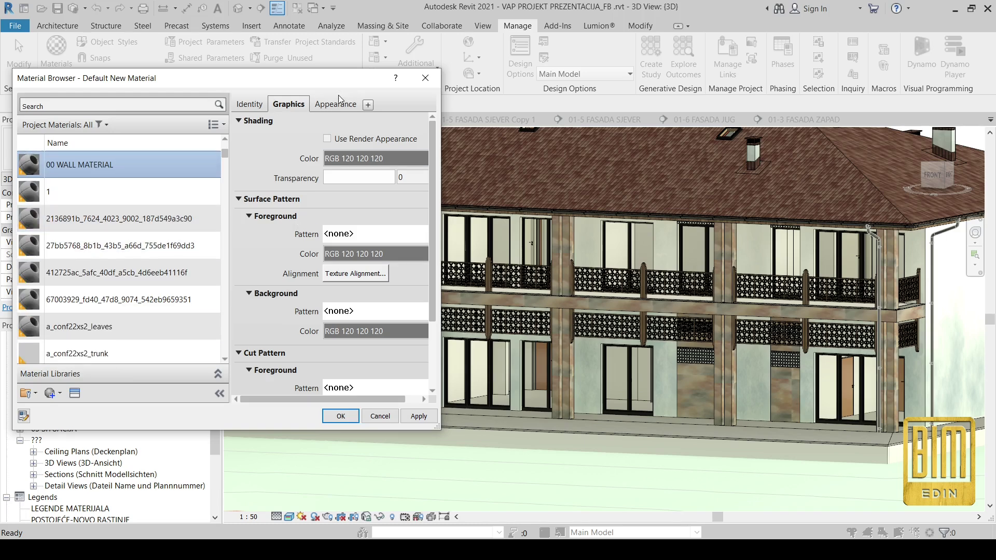
Assign the texture image f03c431d6984b97ba3d93d08aa972c4d.jpg from the TEXTURA folder to the appearance of 00 WALL MATERIAL
left_click(337, 105)
left_click(363, 267)
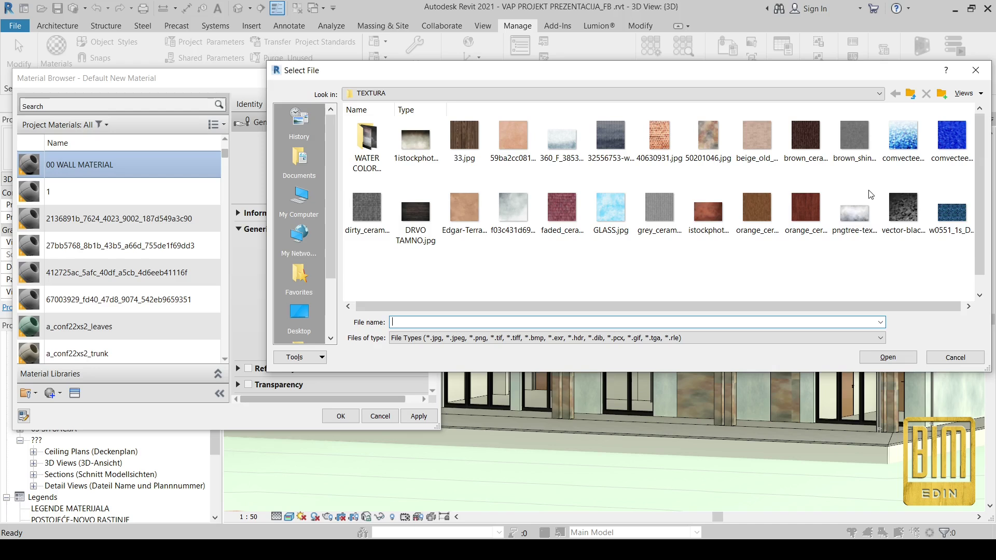
left_click(516, 213)
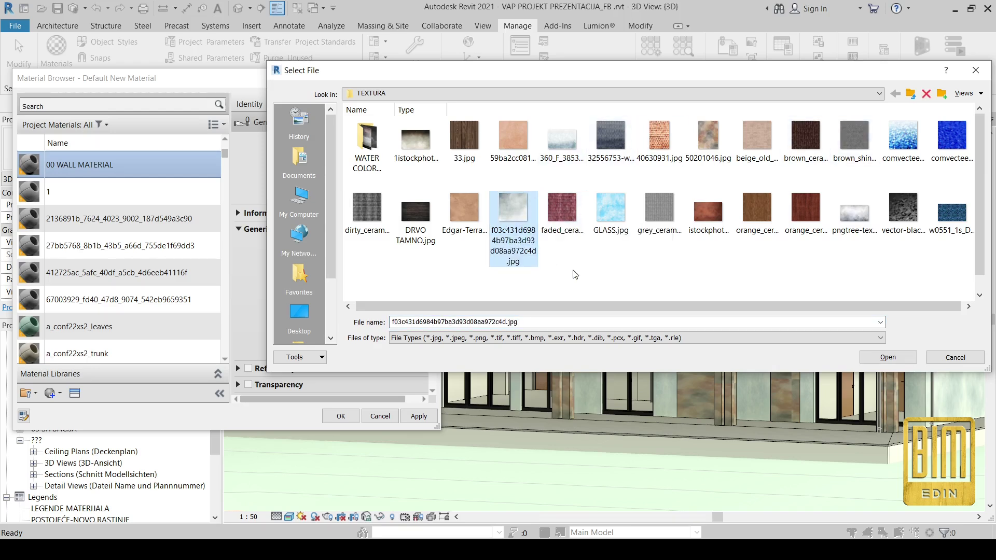
left_click(887, 357)
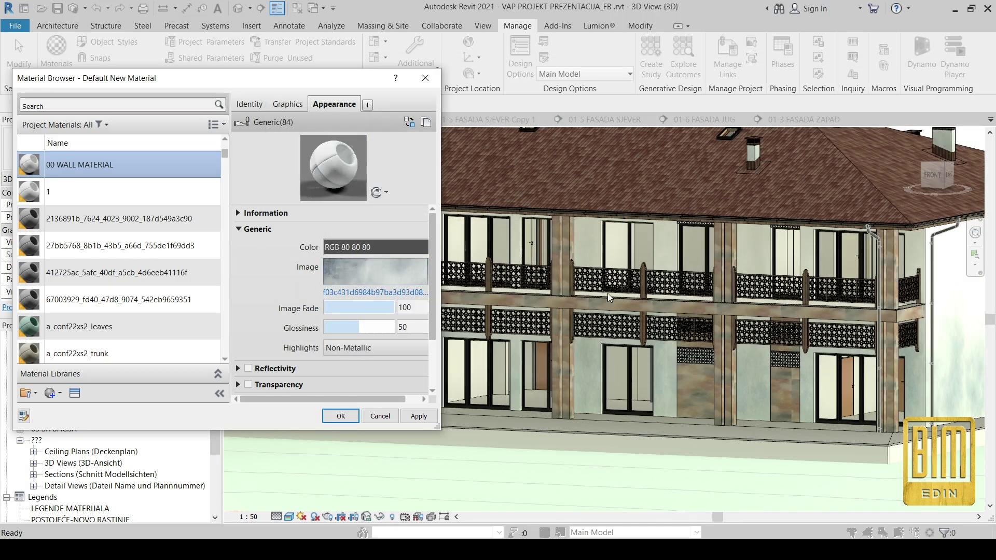
Examine the texture settings of the new wall material and of 00 BIJELA FASADA to compare their sample sizes
left_click(391, 278)
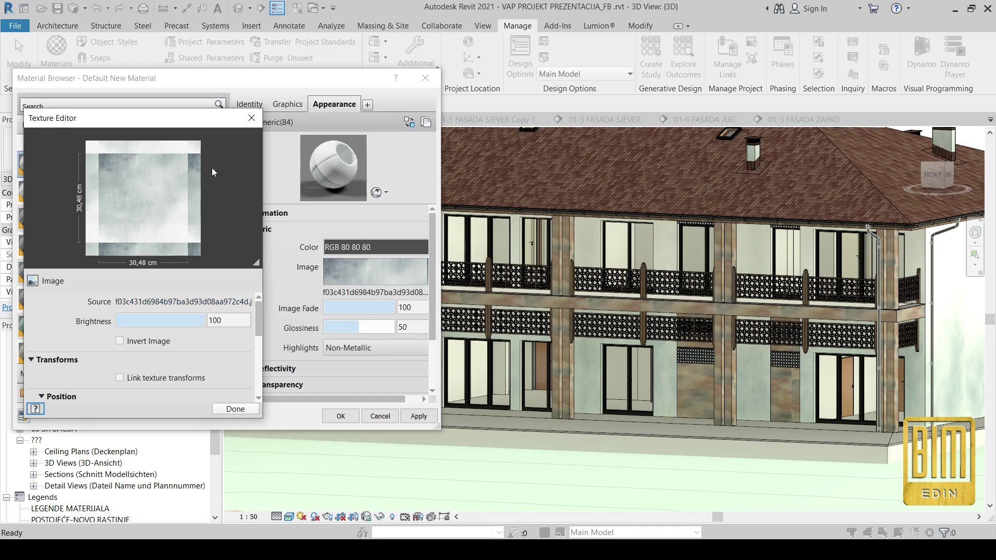
left_click(252, 118)
left_click(139, 200)
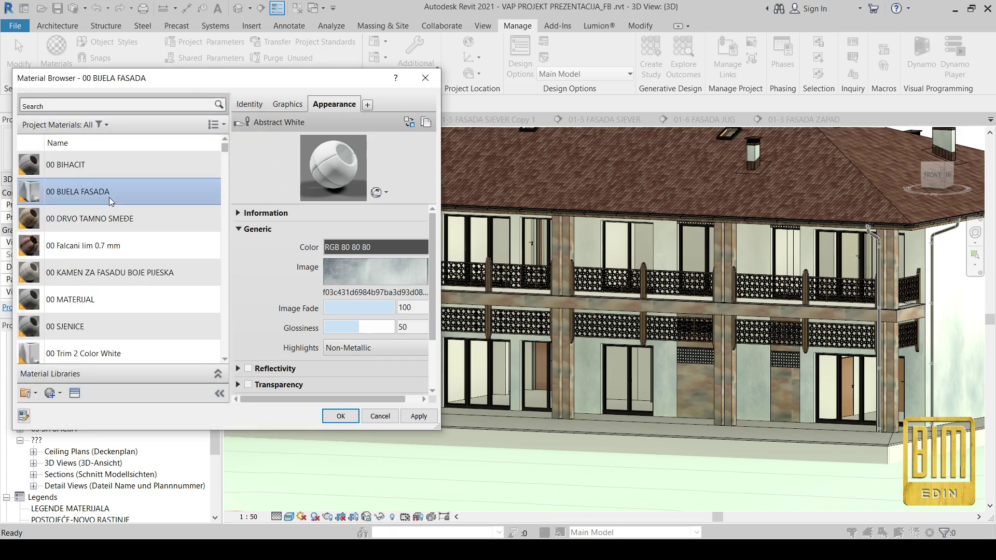
left_click(357, 275)
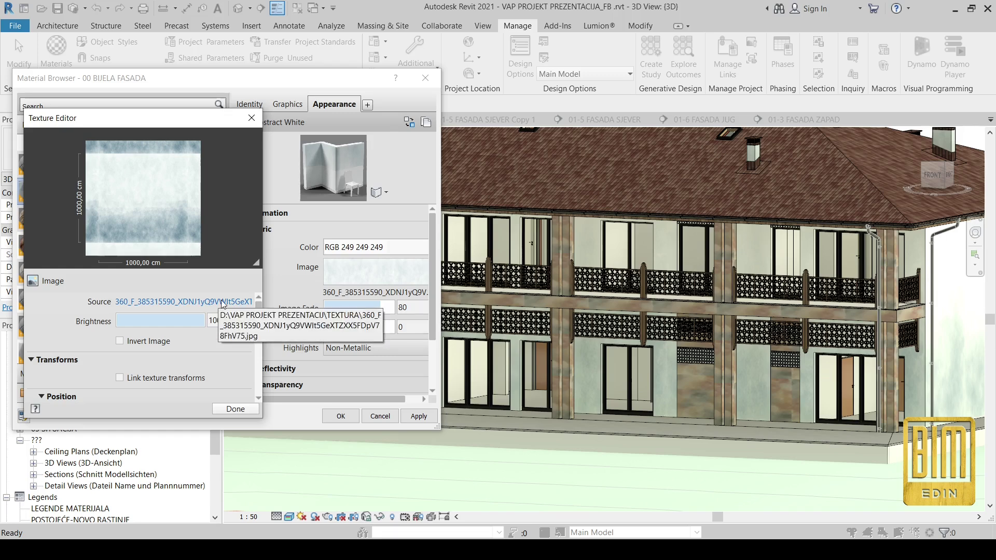
left_click(252, 118)
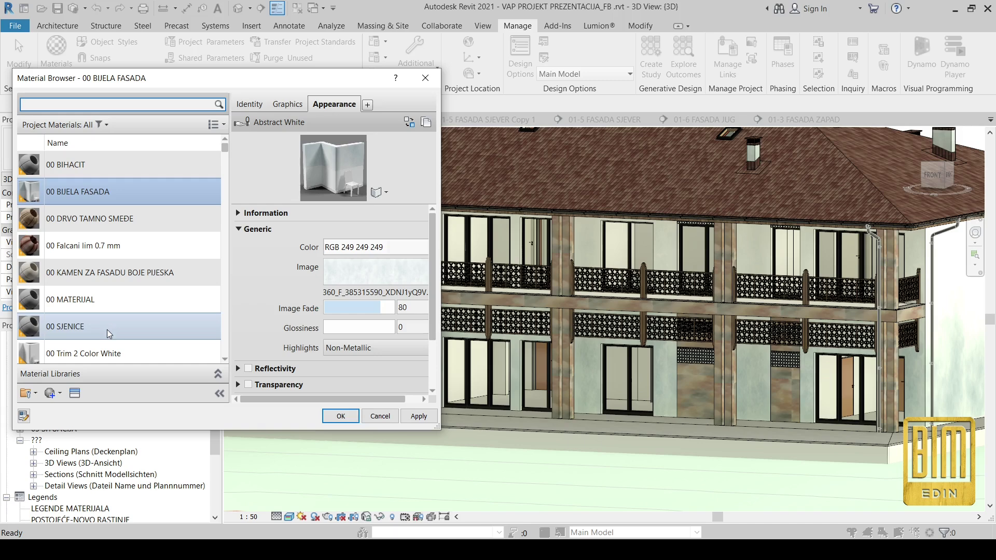
Set the texture sample size of 00 WALL MATERIAL to 1100 cm wide and high and save the material
scroll(106, 334, "down", 1)
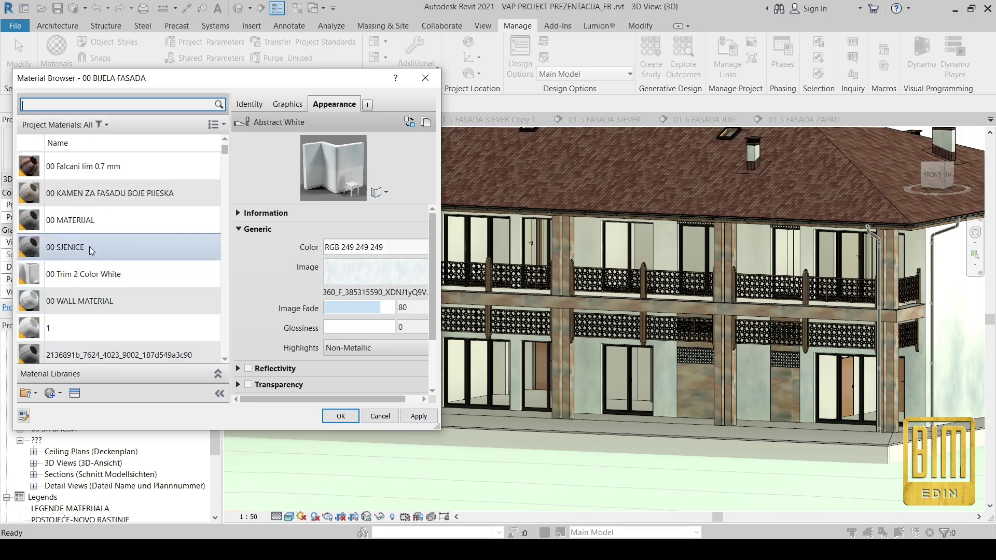
left_click(99, 302)
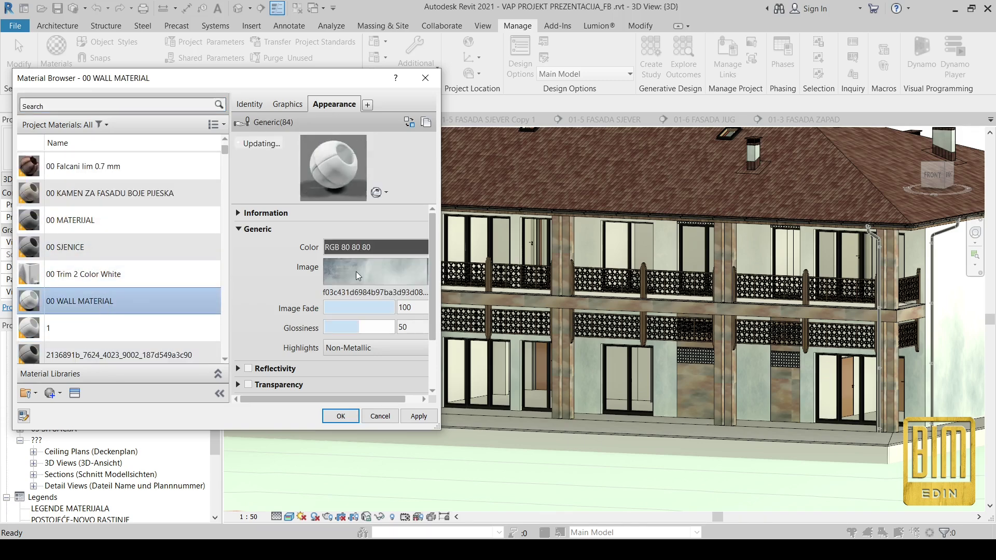
left_click(384, 273)
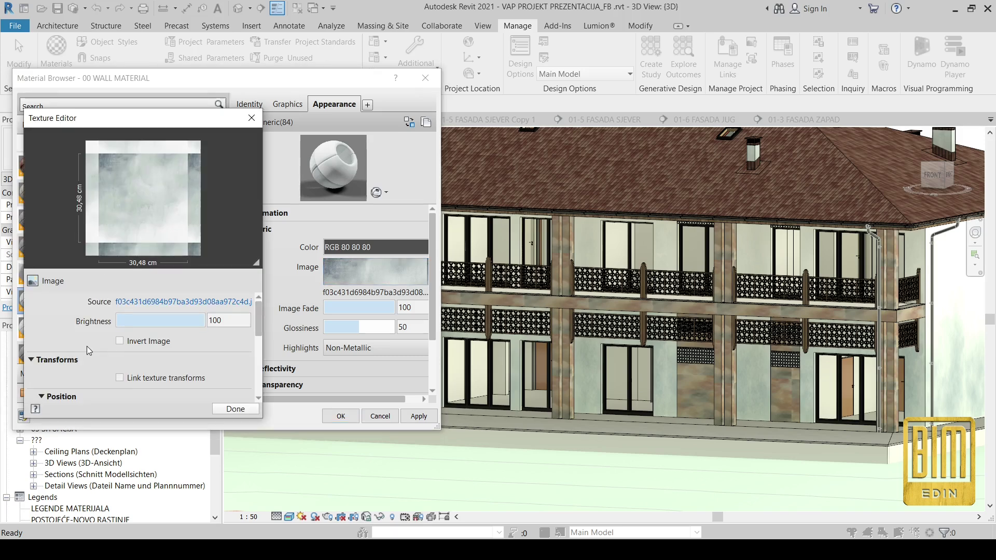
scroll(86, 346, "down", 5)
left_click(146, 312)
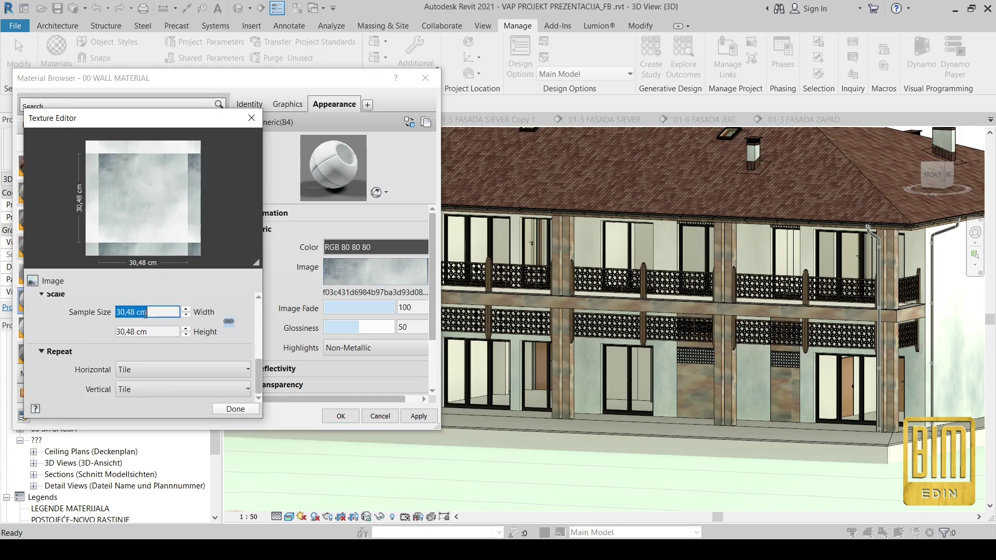
type("1100")
key("Return")
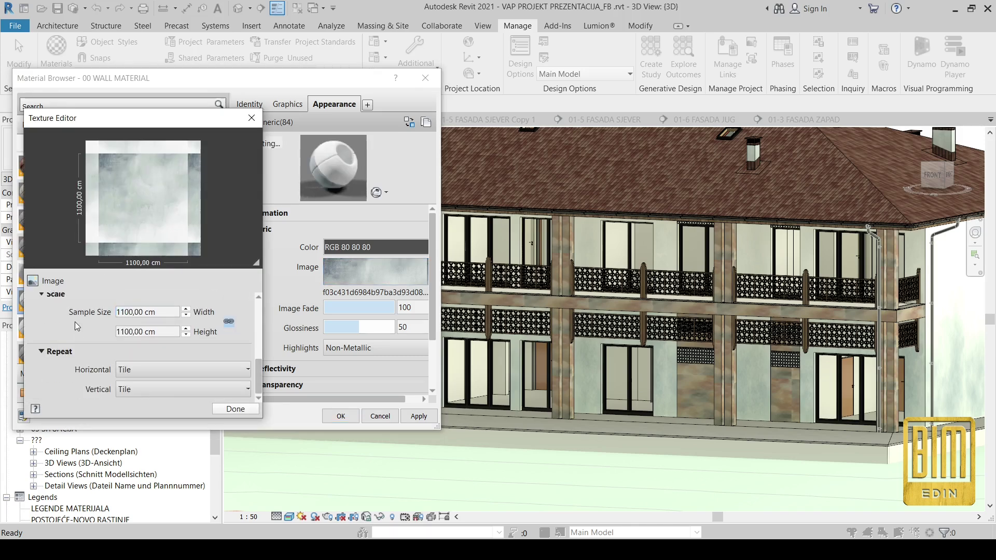
left_click(227, 409)
left_click(338, 416)
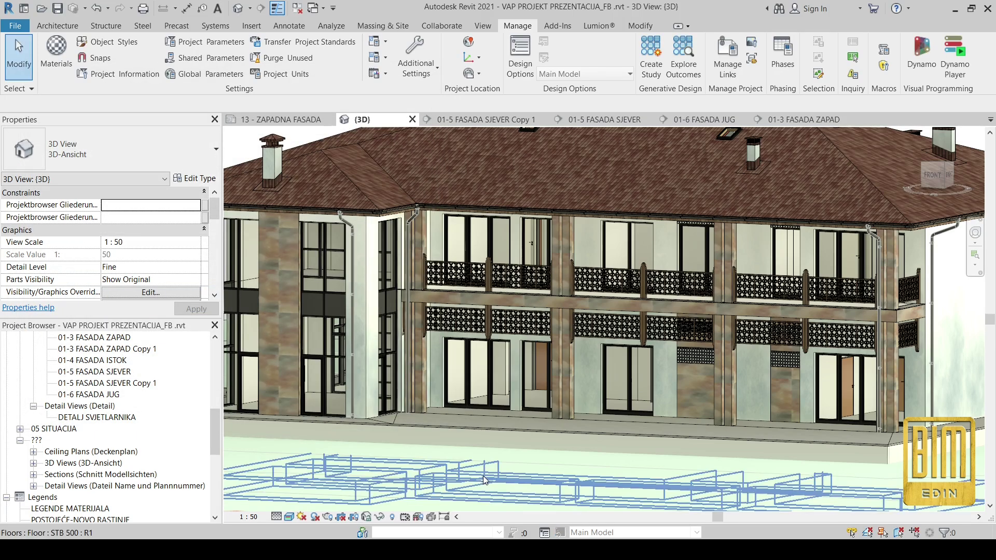
Start the Paint tool and paint the front wall face of the projecting glazed wing with 00 WALL MATERIAL
left_click(640, 25)
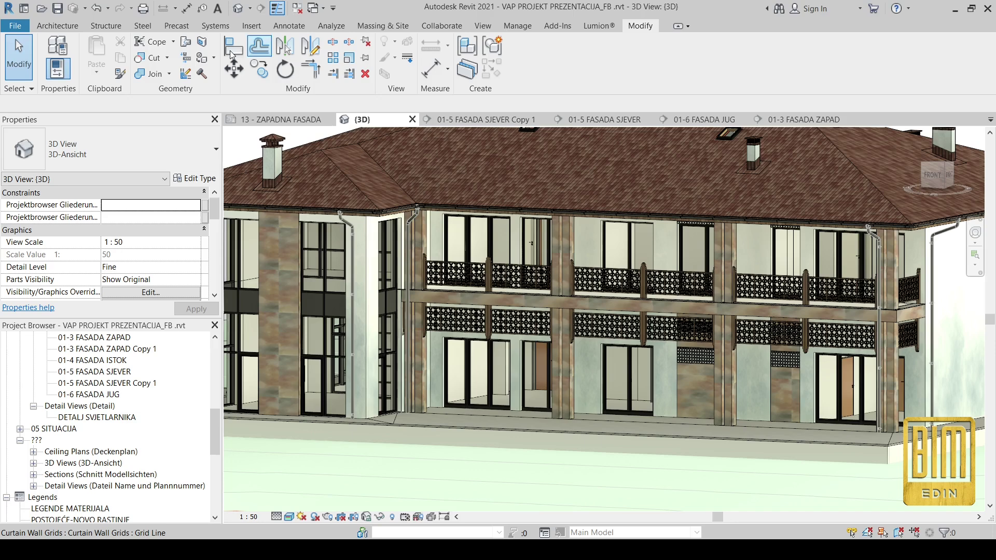
left_click(202, 57)
scroll(52, 162, "up", 5)
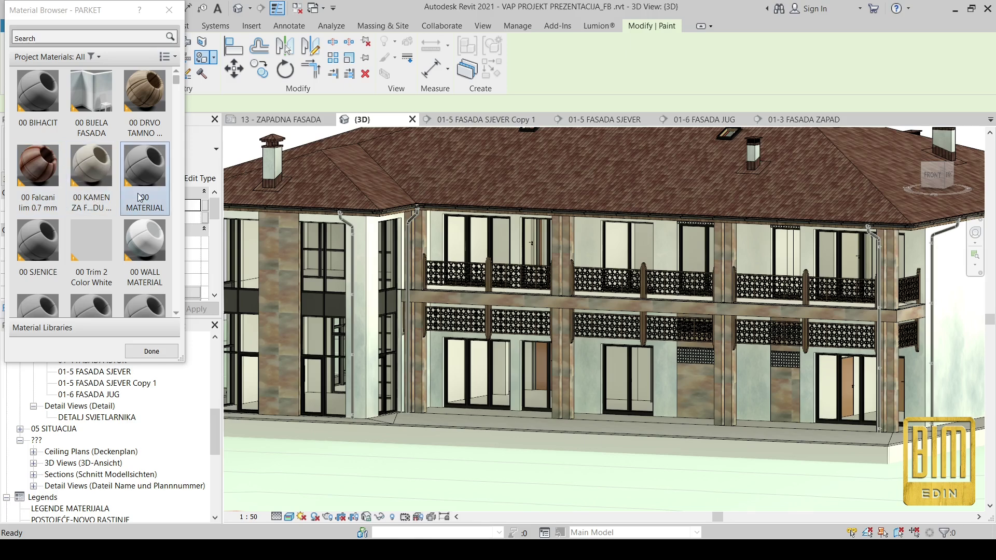
left_click(144, 244)
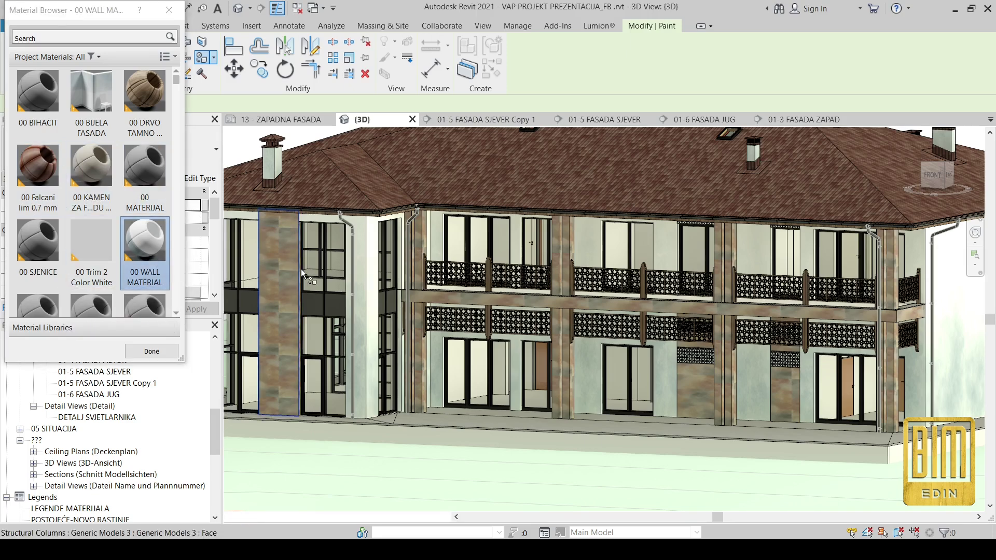
left_click(357, 314)
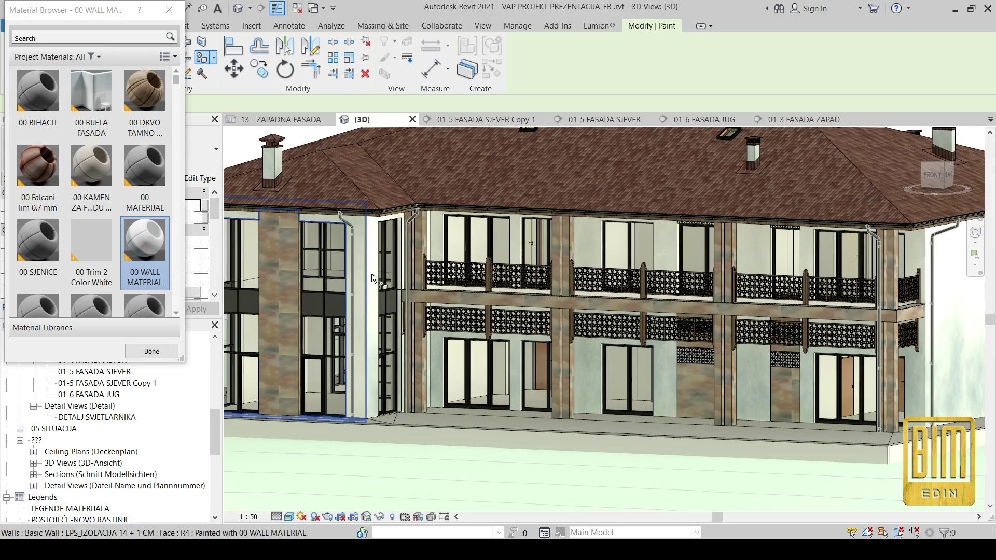
Paint the wall behind the balconies and the adjoining side wall with 00 WALL MATERIAL
scroll(373, 270, "up", 3)
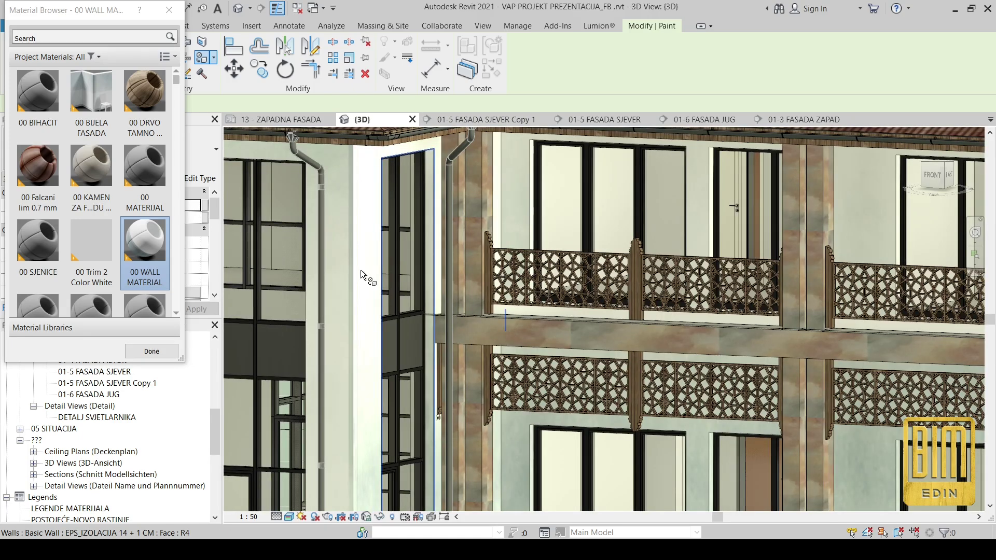
scroll(364, 251, "down", 5)
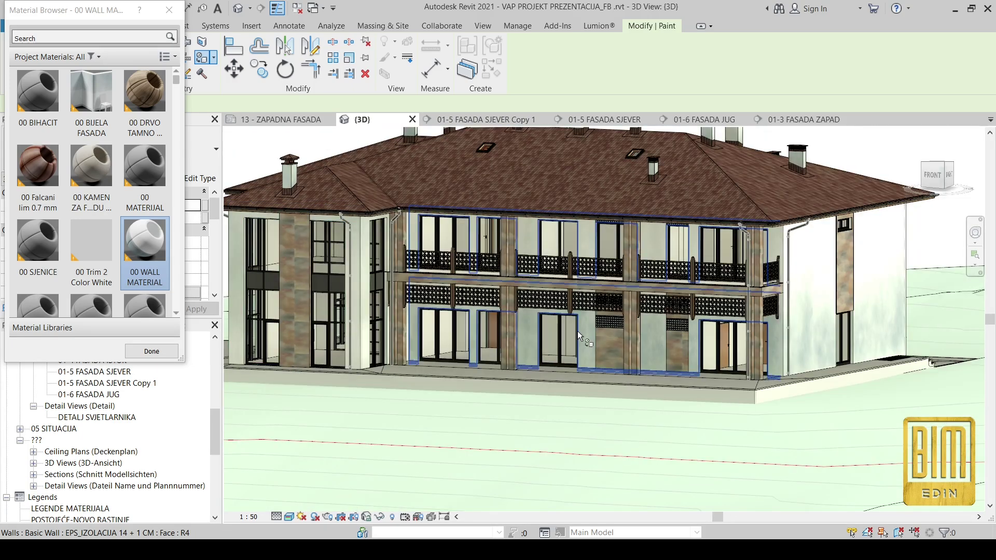
left_click(588, 345)
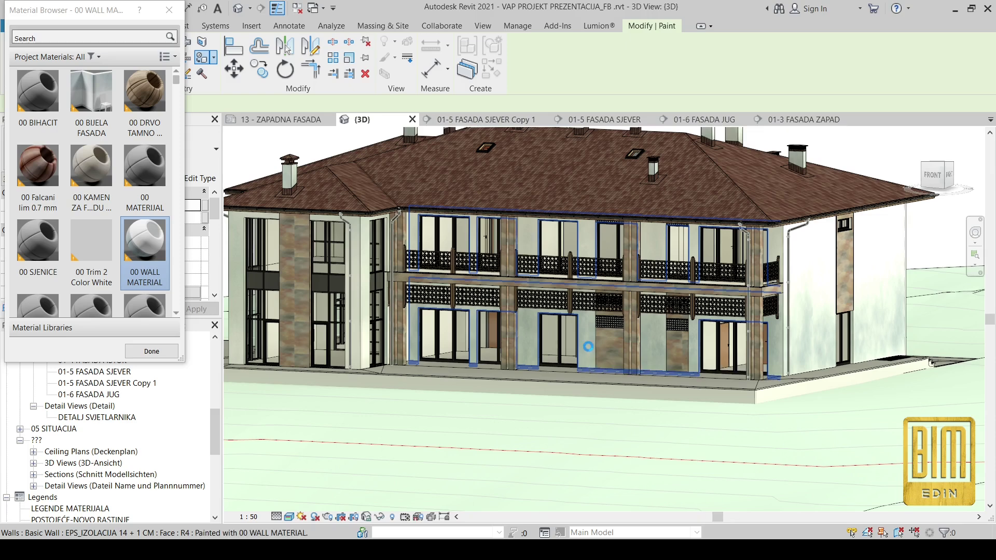
left_click(827, 338)
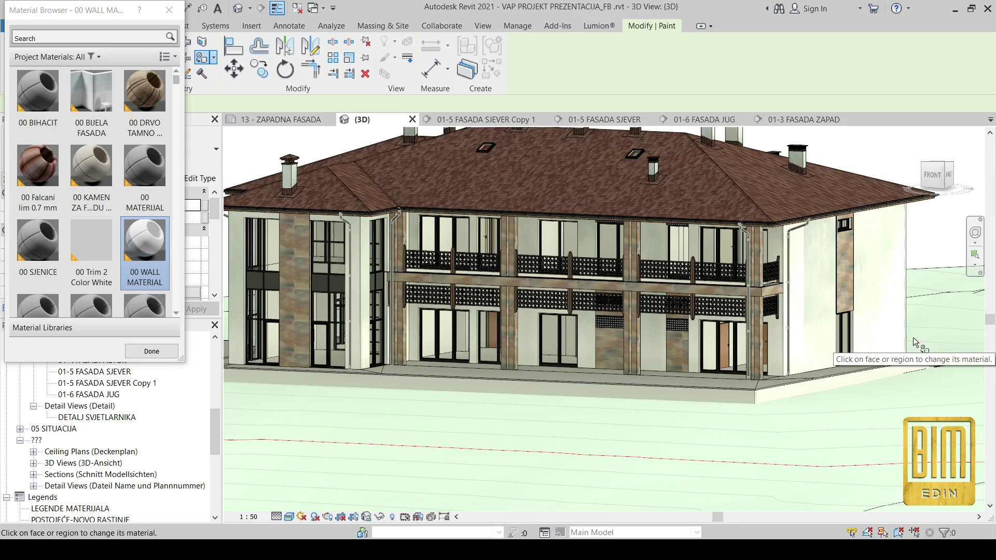
Paint the windowed wall around the next corner and its adjacent short face with 00 WALL MATERIAL, and finish painting
middle_click_drag(916, 344, 717, 382, "shift")
scroll(536, 400, "up", 4)
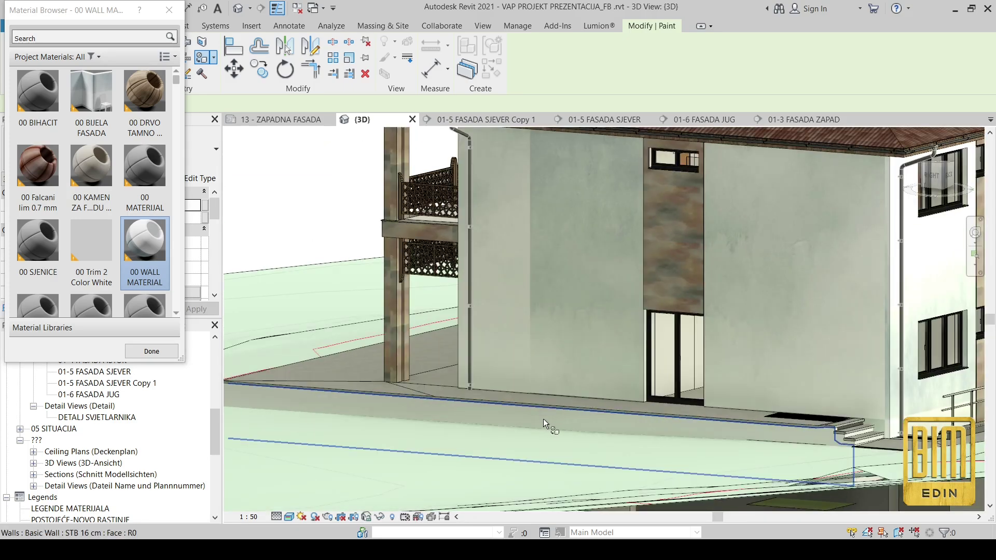
scroll(543, 418, "down", 5)
middle_click_drag(545, 430, 537, 416, "shift")
scroll(537, 416, "up", 3)
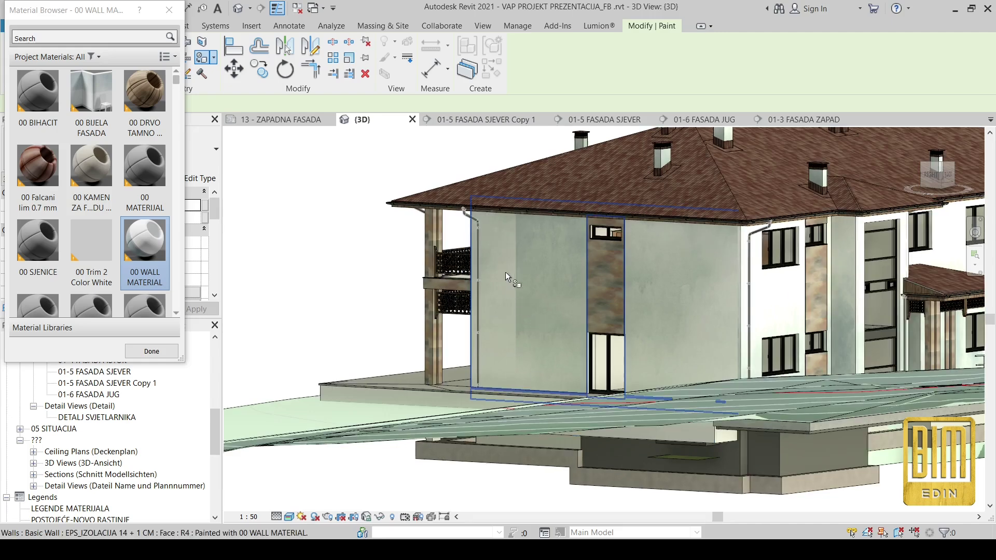
left_click(782, 311)
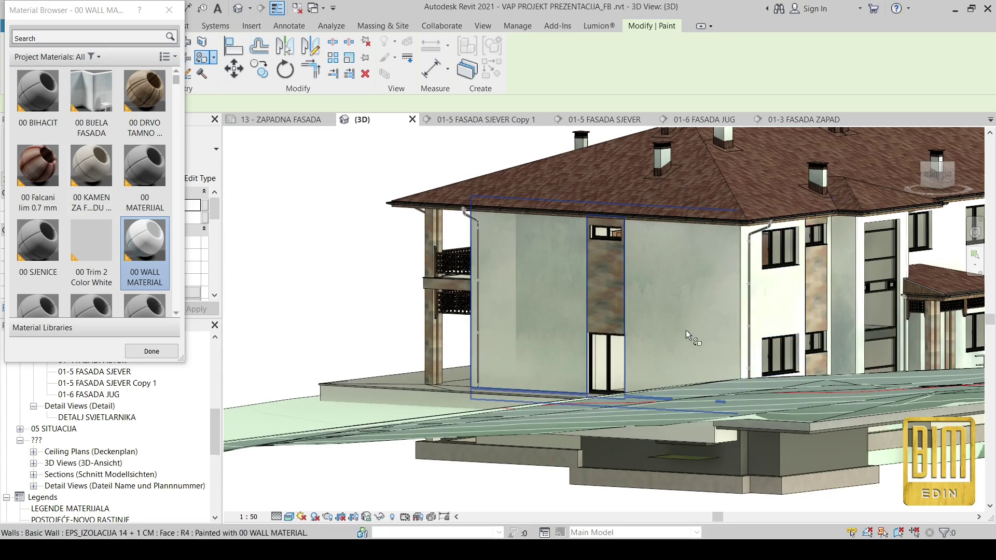
left_click(833, 319)
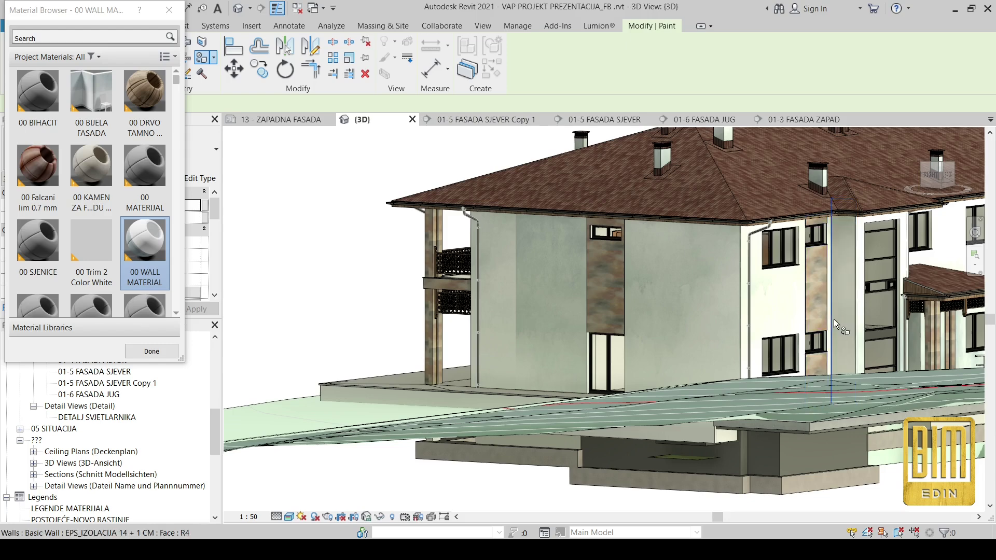
left_click(170, 10)
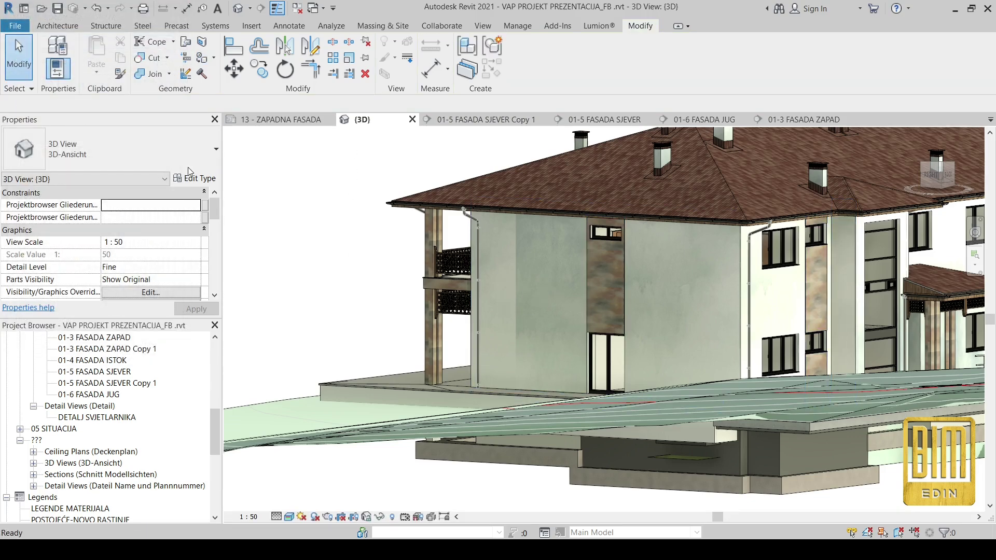
Set the texture sample width and height of 00 WALL MATERIAL to 1200 cm and apply the change to the model
middle_click_drag(428, 350, 698, 310, "shift")
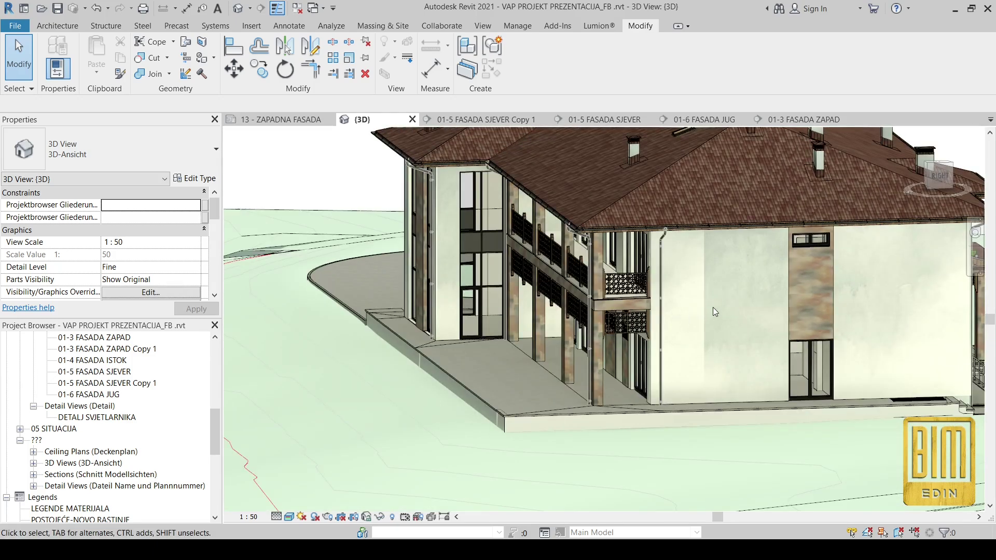
left_click(517, 25)
left_click(56, 50)
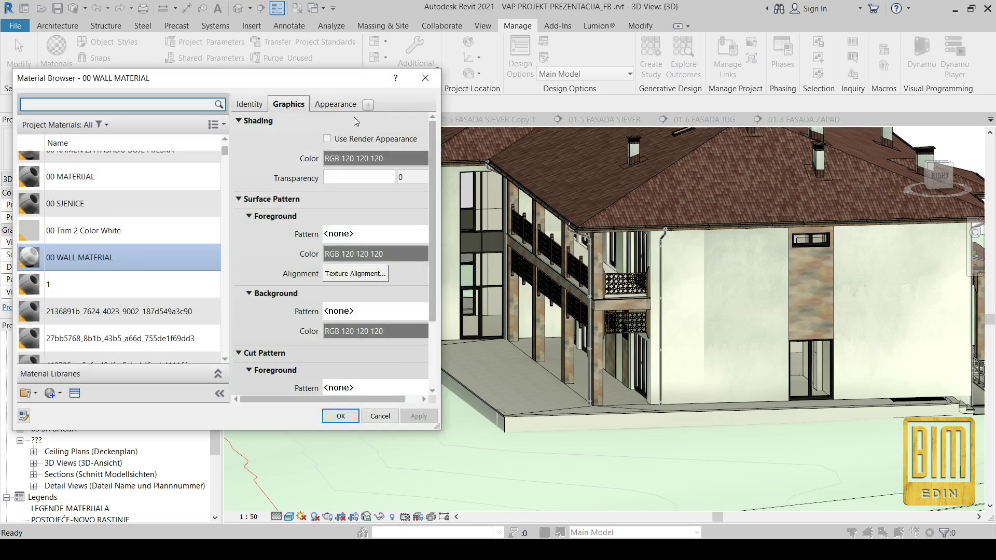
left_click(336, 104)
left_click(369, 263)
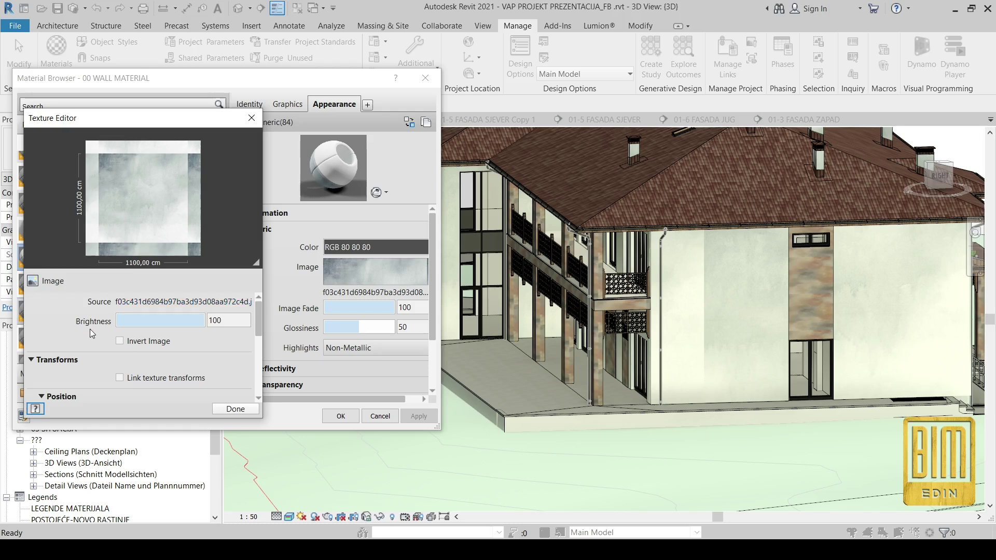
scroll(156, 332, "down", 4)
left_click(167, 339)
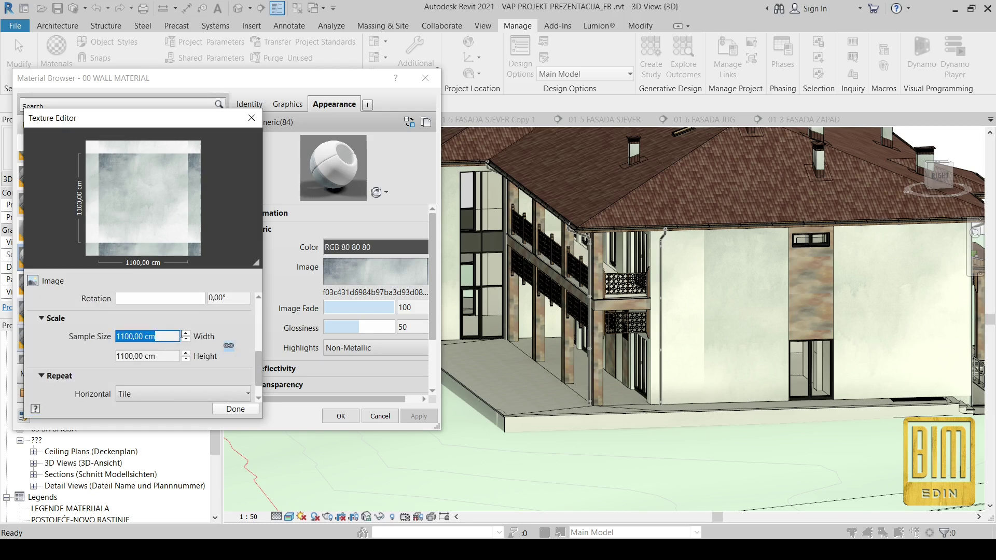
type("1200")
left_click(169, 356)
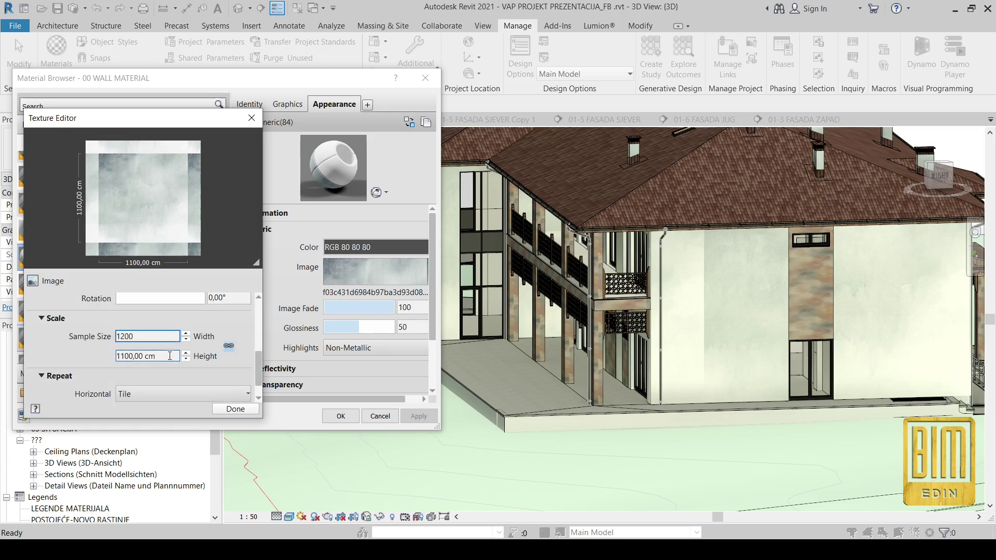
type("1200")
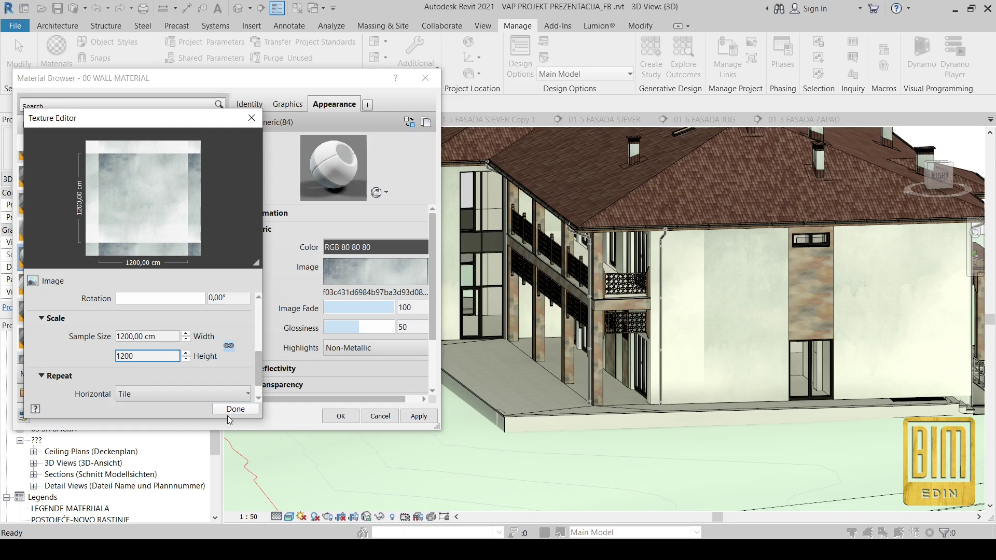
left_click(235, 409)
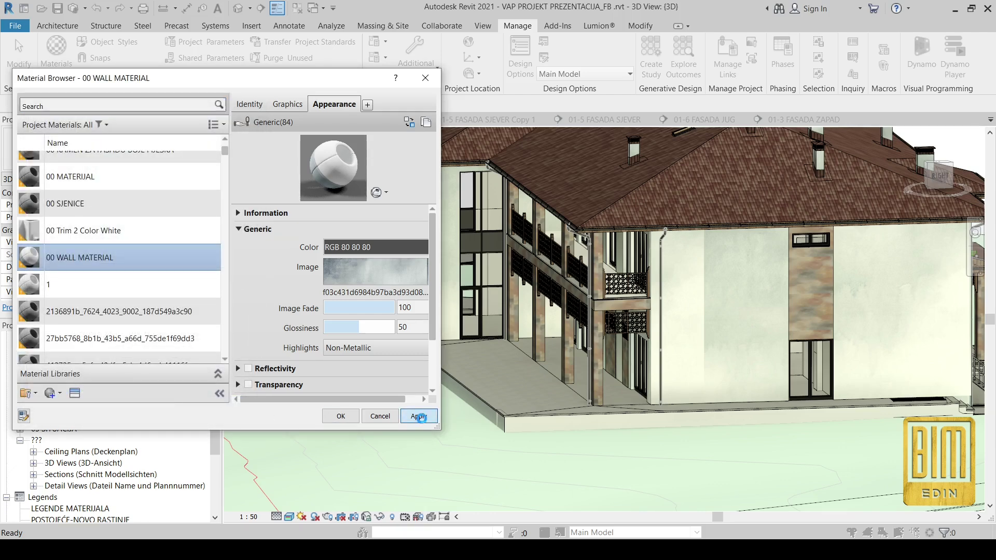
left_click(419, 417)
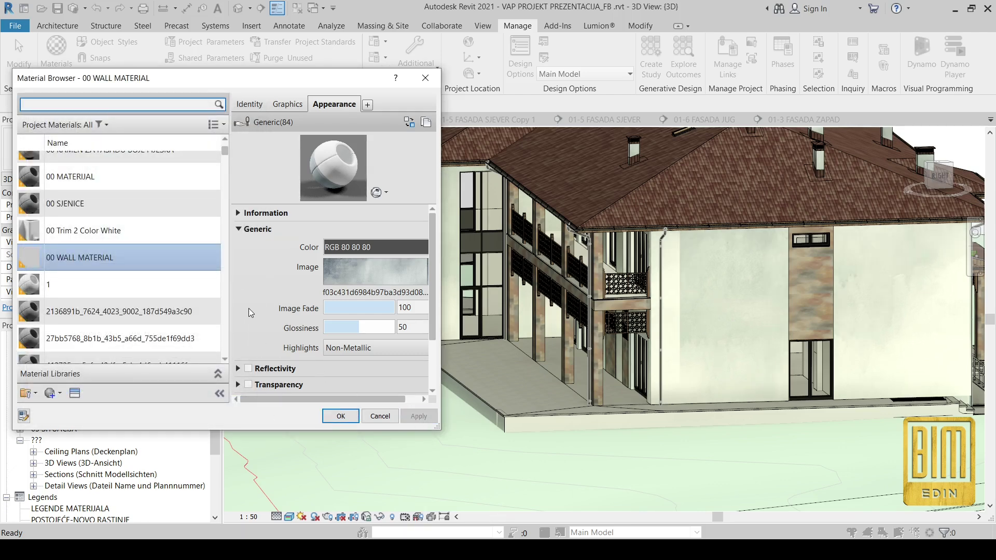
Set the texture sample width and height of 00 WALL MATERIAL to 1500 cm and accept the material change
left_click(366, 278)
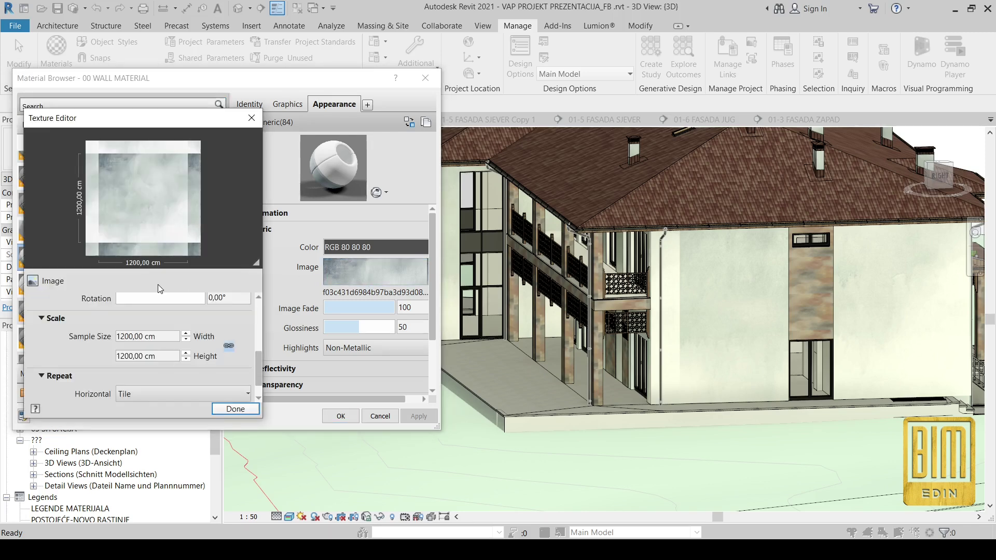
left_click(125, 337)
left_click(125, 337)
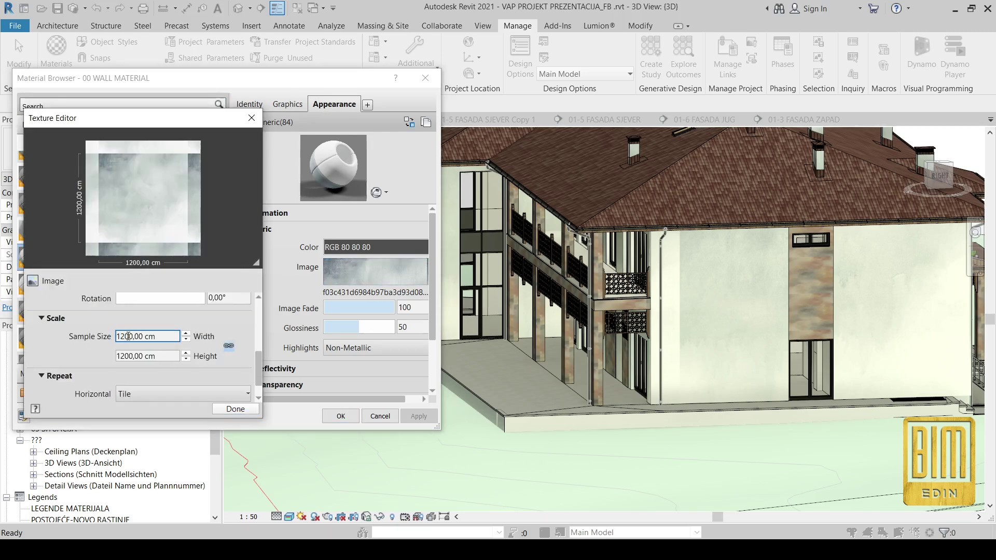
key("BackSpace")
type("5")
left_click(124, 356)
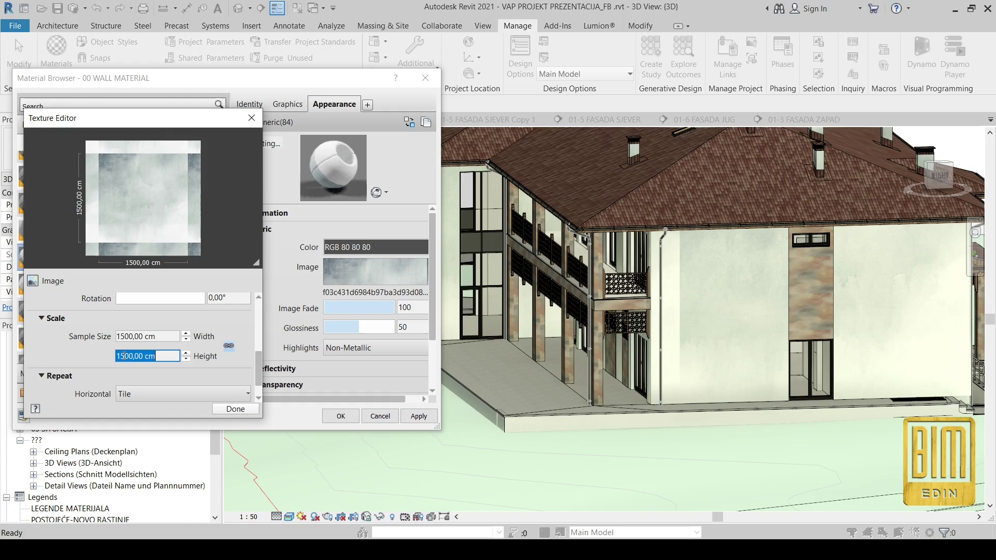
left_click(123, 357)
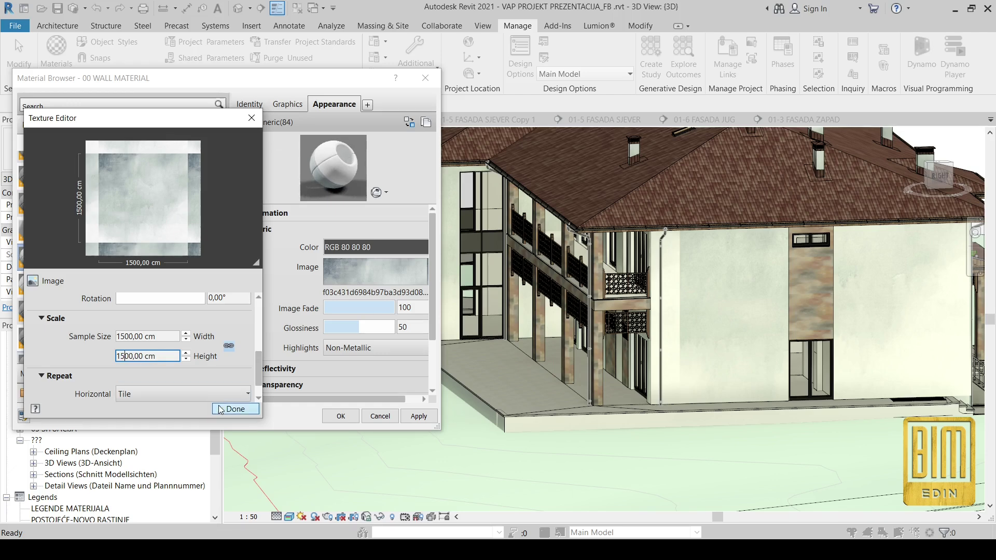
left_click(235, 409)
left_click(341, 417)
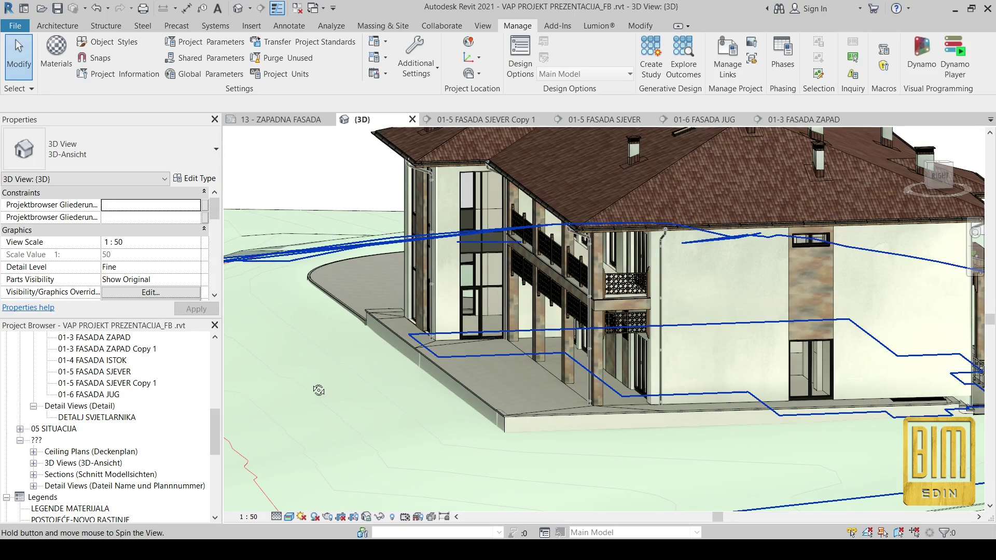
Start the Paint tool and apply 00 WALL MATERIAL to the glazed facade wall behind the timber columns
middle_click_drag(675, 358, 443, 373, "shift")
scroll(443, 370, "down", 5)
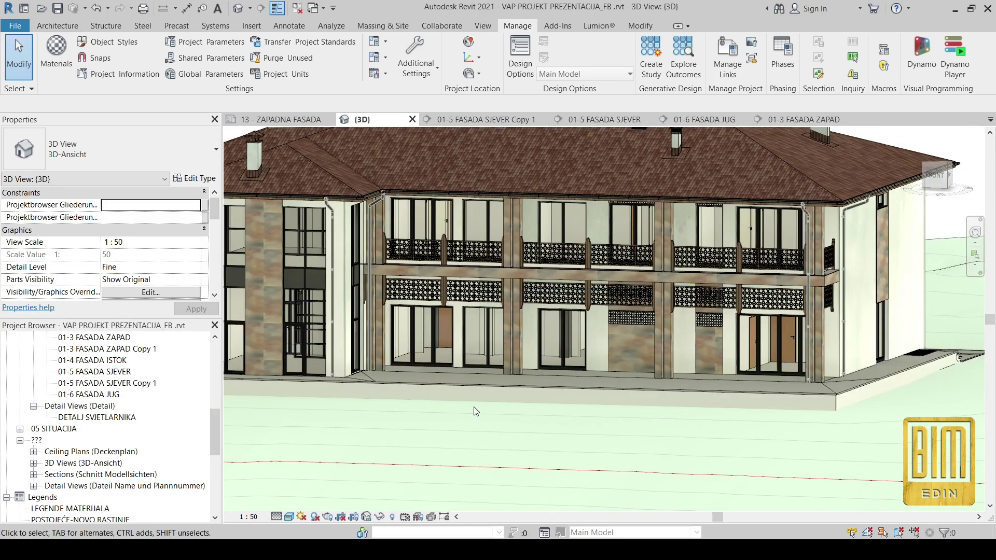
middle_click_drag(522, 459, 447, 415, "shift")
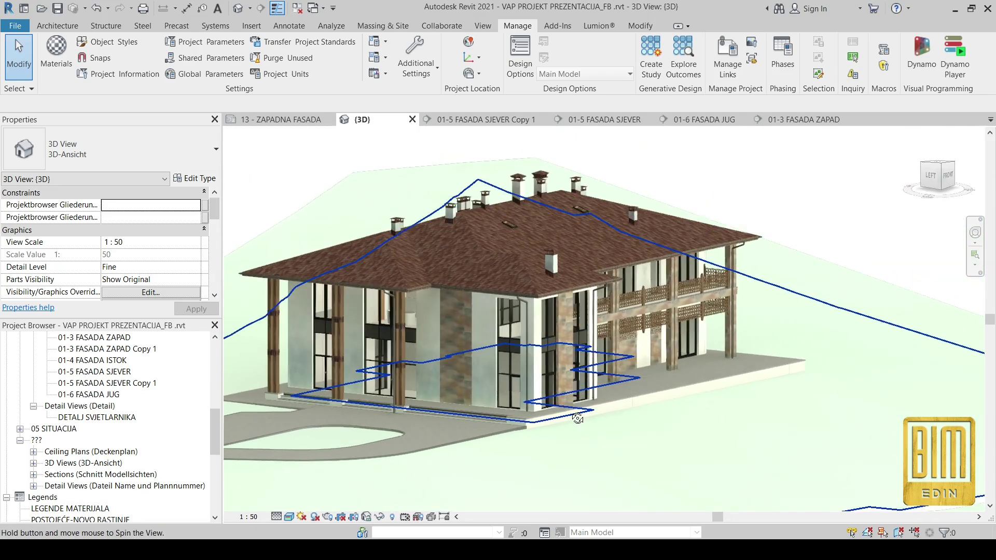
scroll(447, 415, "up", 5)
scroll(448, 415, "down", 3)
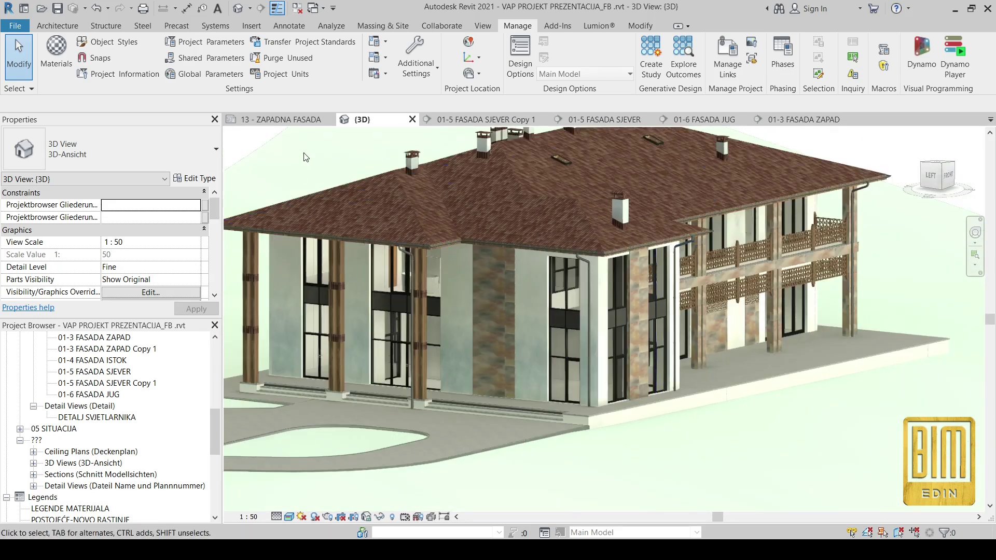
left_click(641, 27)
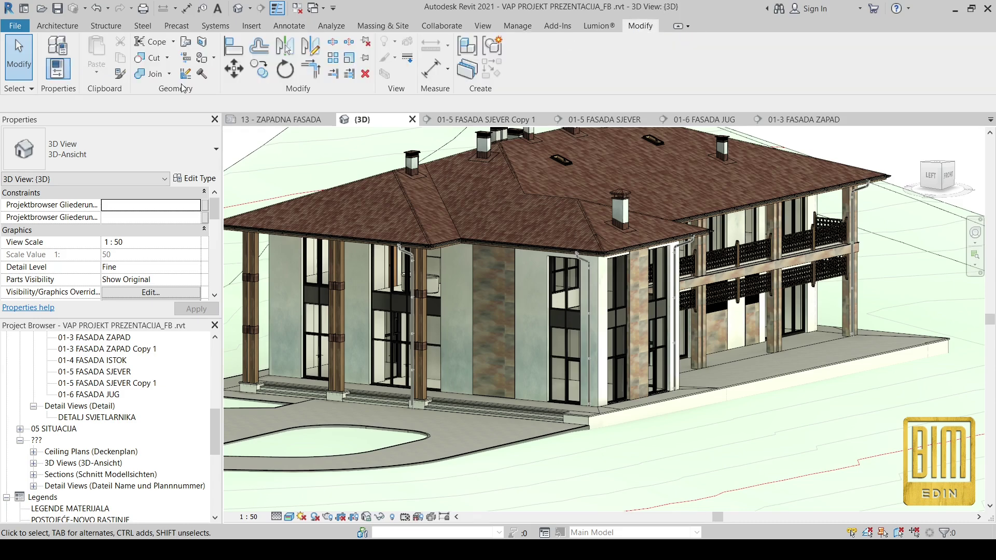
left_click(203, 57)
left_click(455, 386)
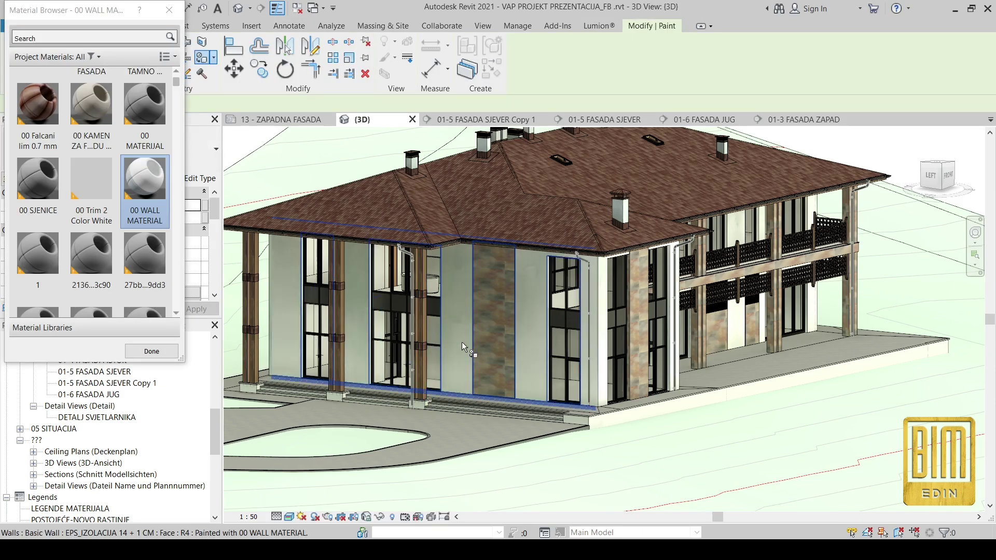
Paint the wall on the entrance porch side with 00 WALL MATERIAL, check the remaining facades and finish painting
mouse_move(336, 410)
middle_mouse_down("shift")
mouse_move(580, 404)
mouse_move(720, 351)
middle_mouse_up("shift")
left_click(768, 364)
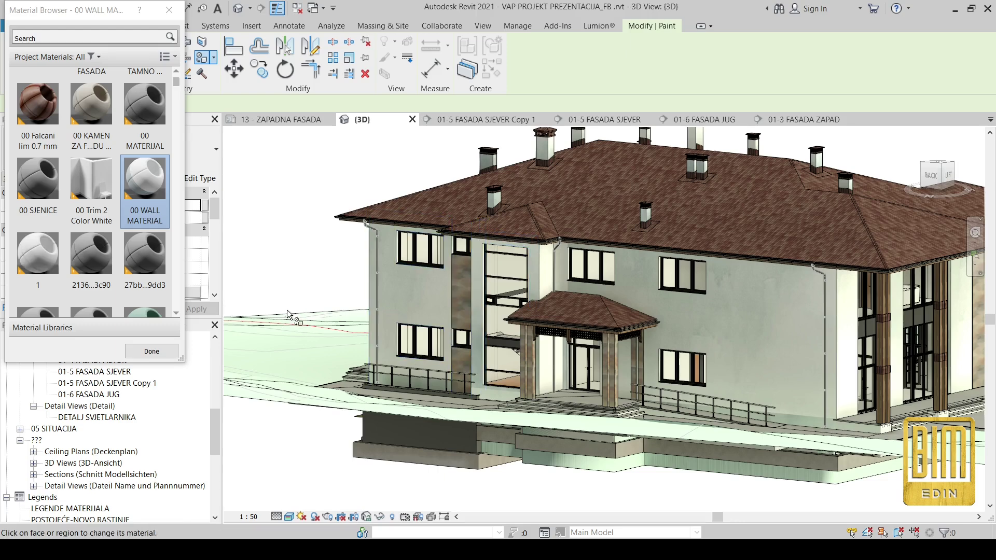
middle_click_drag(287, 310, 432, 344, "shift")
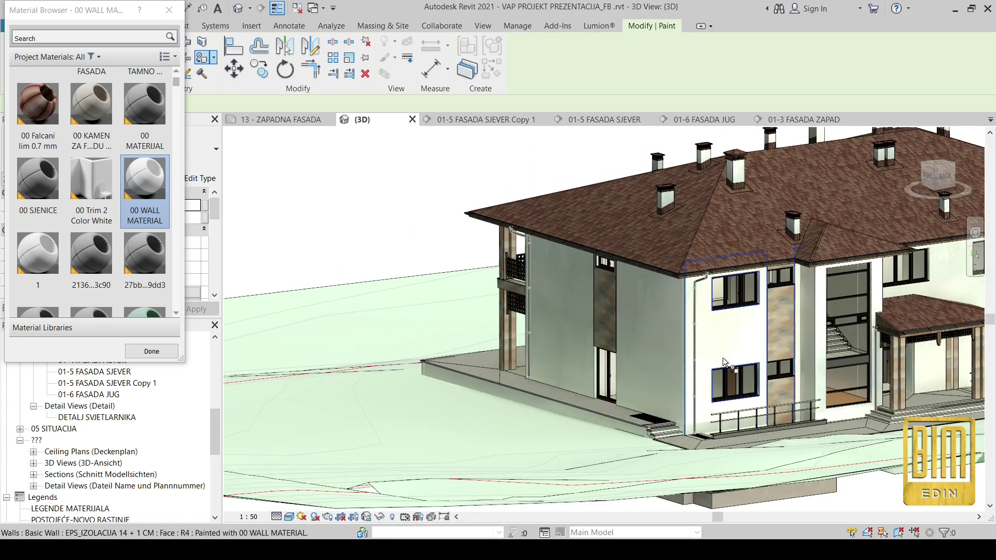
middle_click_drag(503, 331, 778, 378, "shift")
scroll(545, 364, "up", 5)
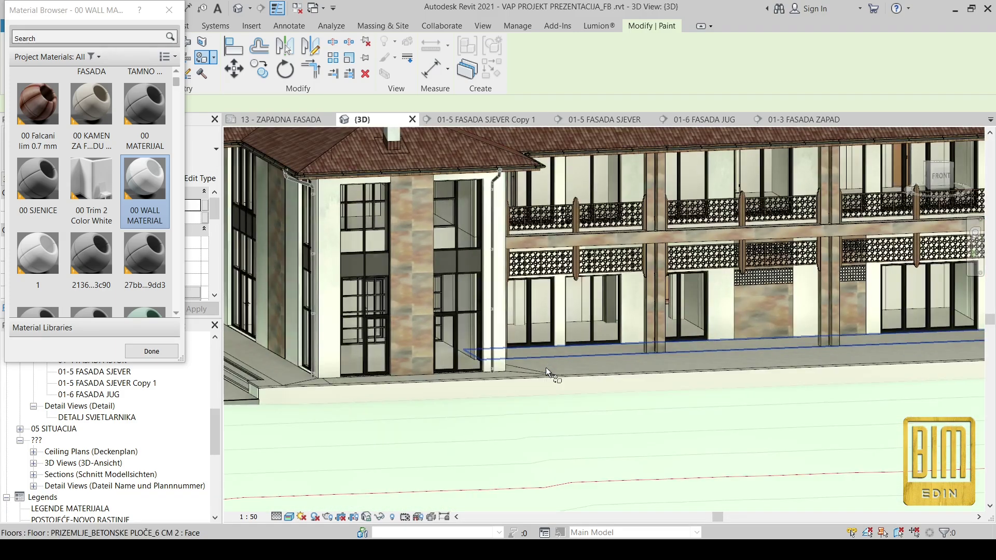
middle_click_drag(546, 368, 500, 404, "shift")
scroll(94, 207, "up", 2)
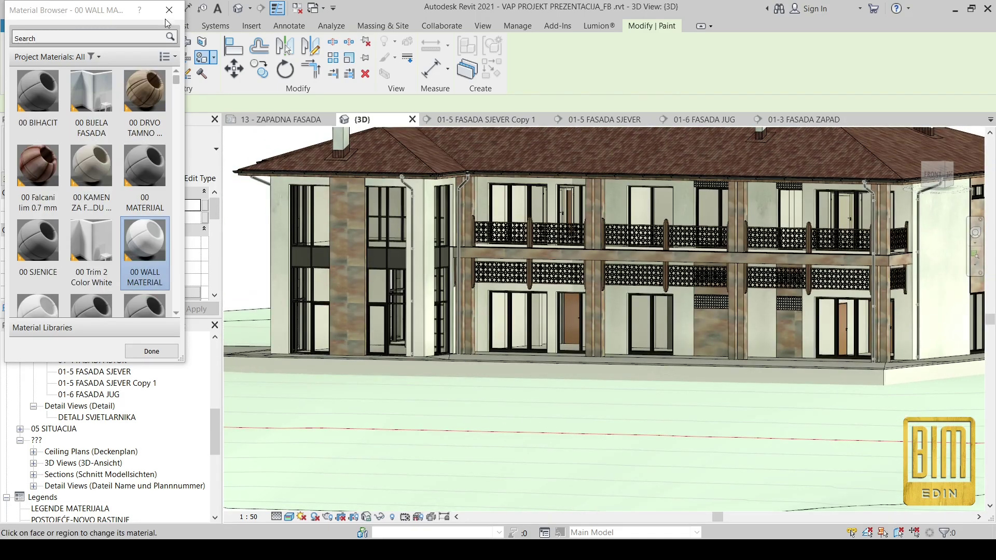
left_click(152, 351)
Open sheet 13 - ZAPADNA FASADA and start exporting it as an image
scroll(104, 455, "down", 8)
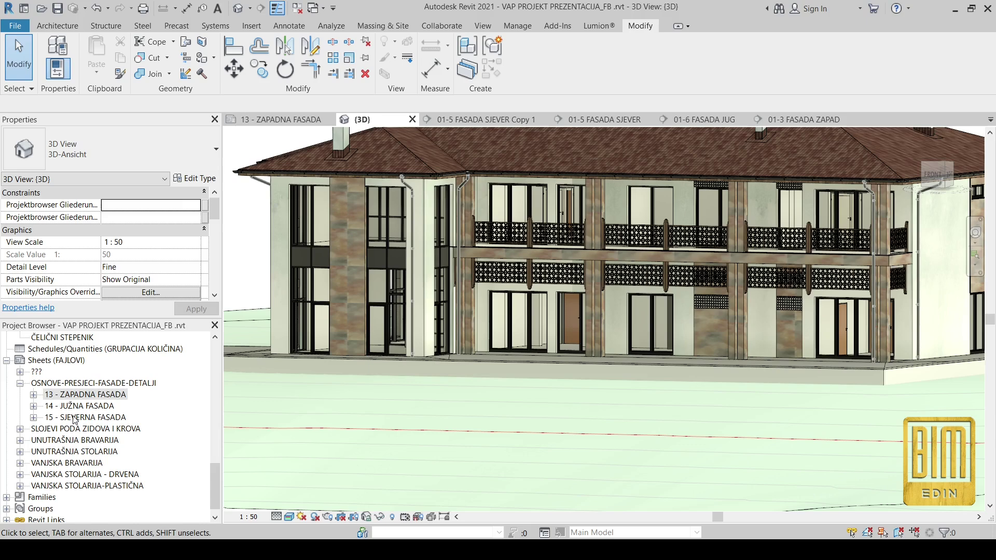
double_click(72, 397)
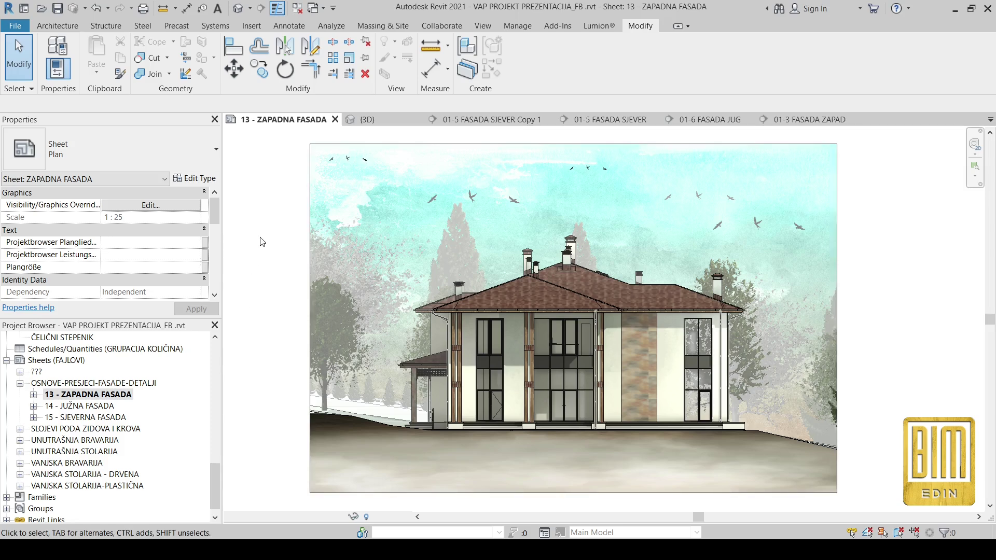
left_click(15, 26)
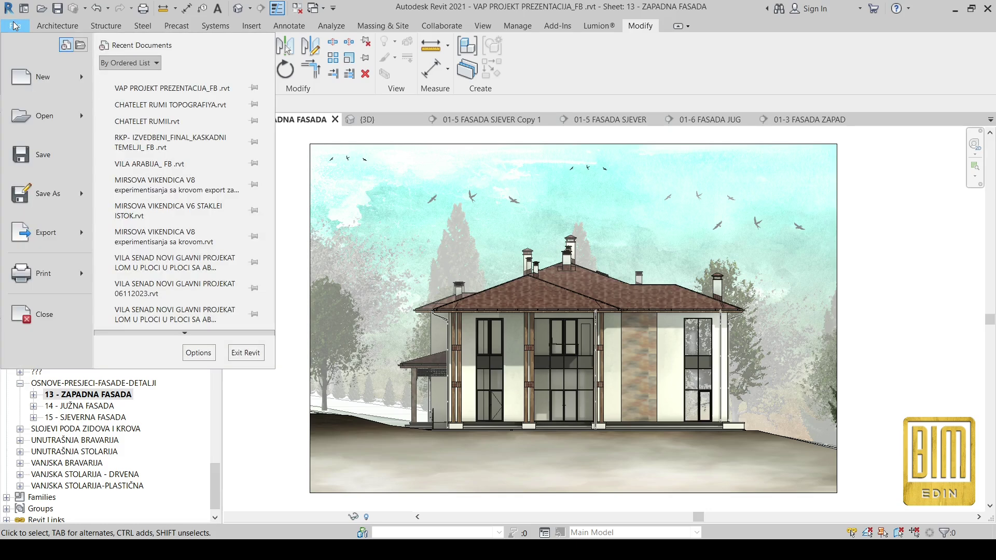
mouse_move(47, 232)
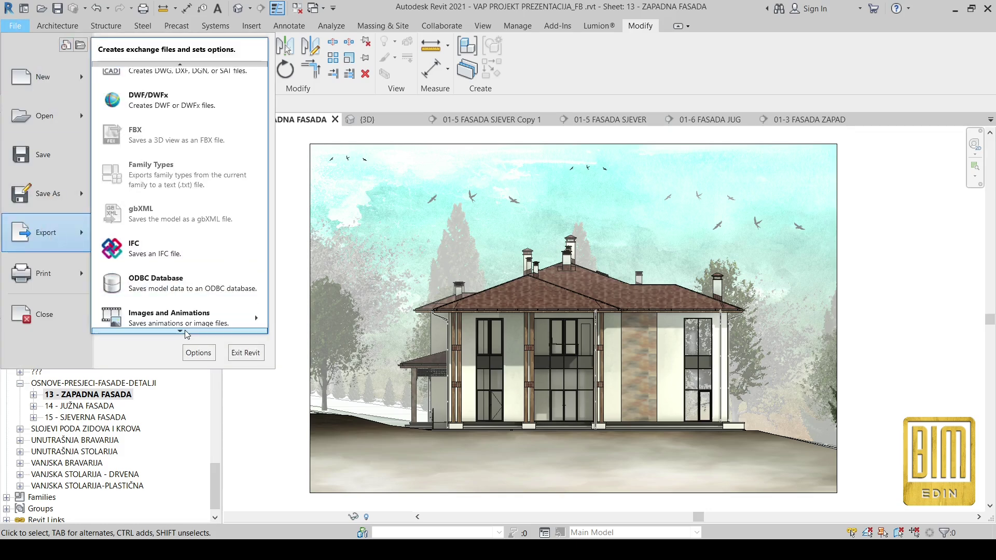
left_click(284, 348)
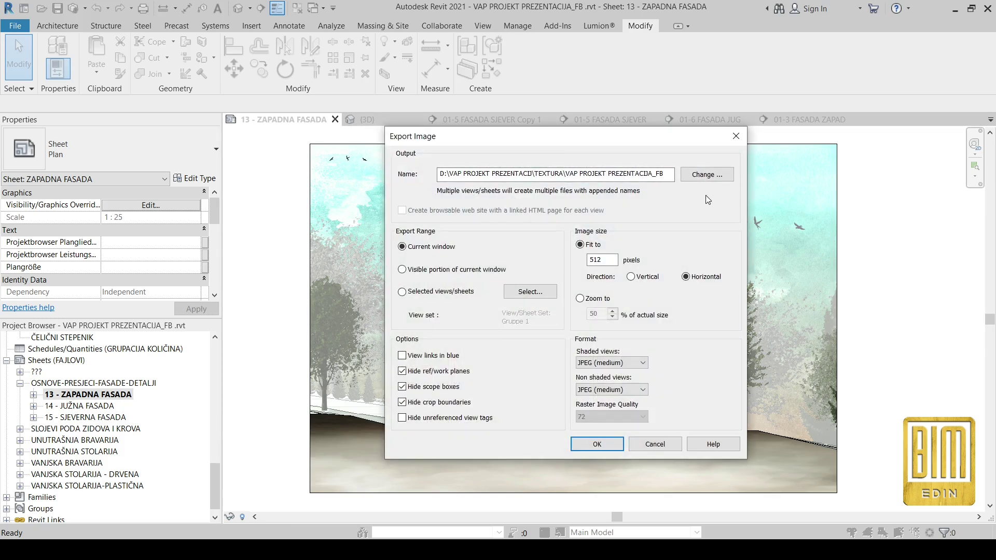
Add TEST to the end of the output file name, size the image by percentage of actual size, and export it
left_click(669, 174)
type("TEST")
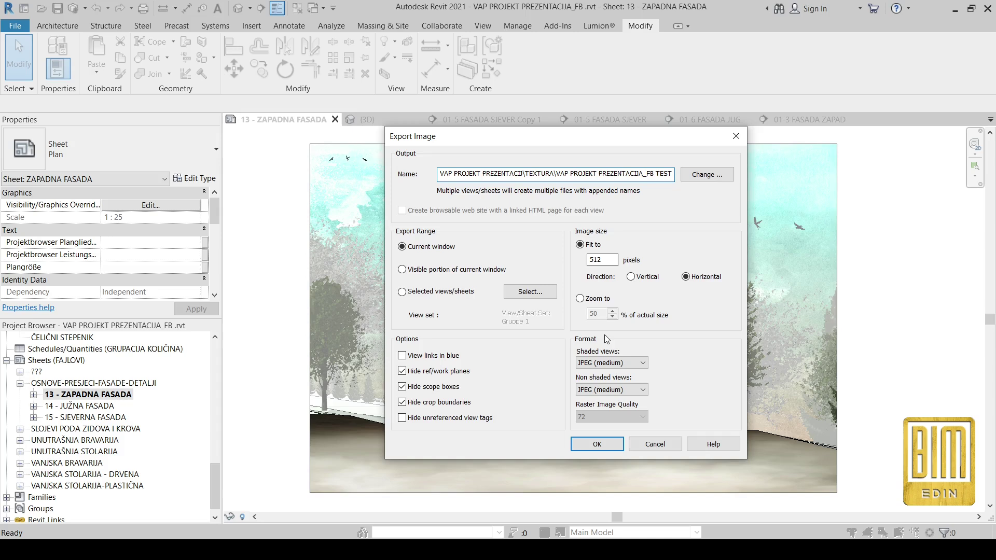
left_click(580, 298)
double_click(590, 314)
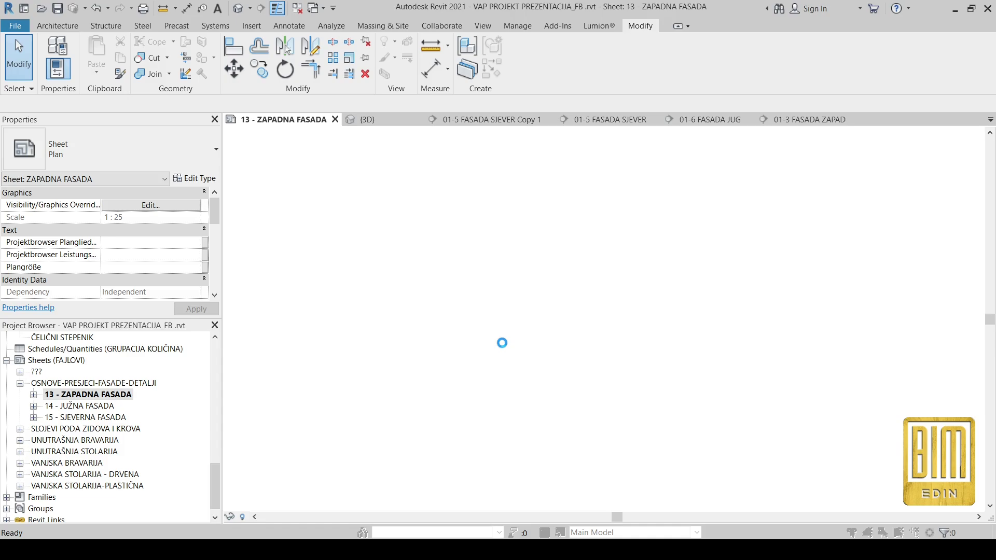
Switch to File Explorer, open VAP PROJEKT PREZENTACIJA_FB TEST.jpg from the TEXTURA folder and examine the exported facade
key("alt+Tab")
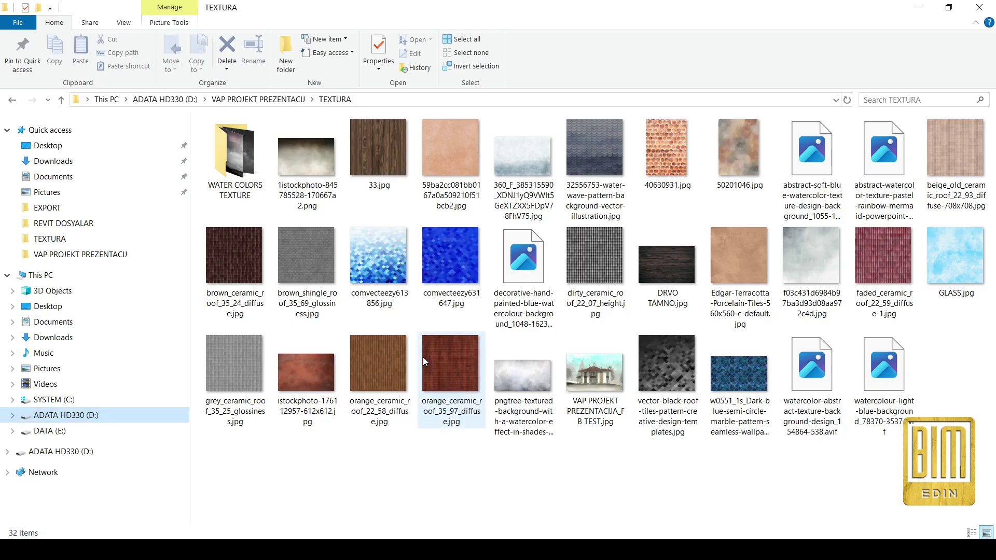
double_click(600, 387)
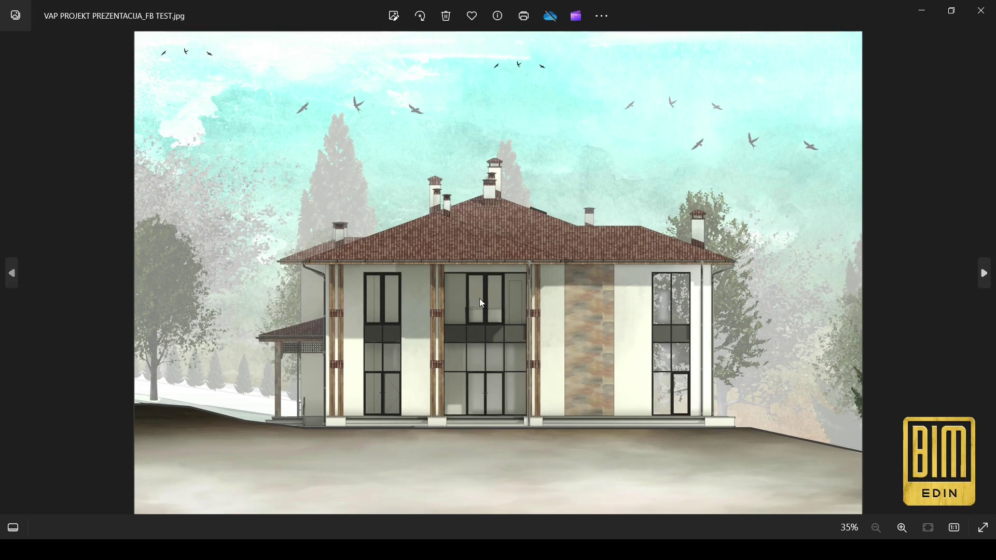
scroll(364, 311, "up", 2)
scroll(467, 338, "down", 2)
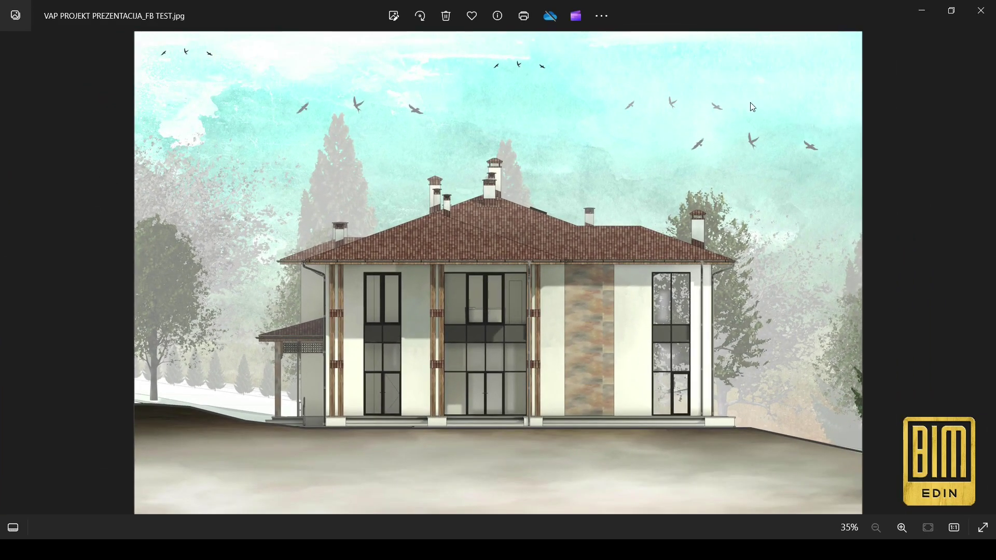
scroll(303, 54, "up", 1)
scroll(709, 161, "down", 1)
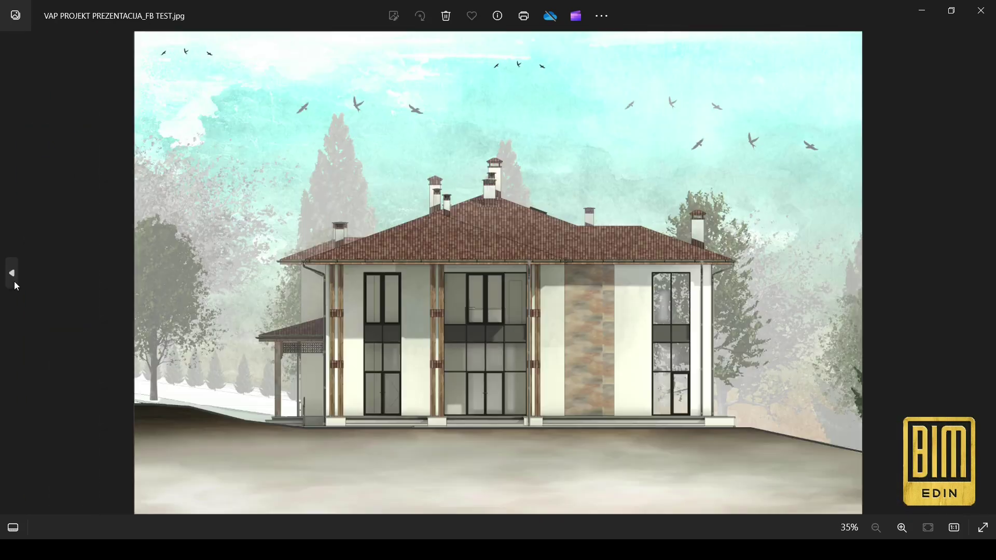
Go back through the folder's images to the exported sheet 15 - SJEVERNA FASADA and examine it
left_click(16, 284)
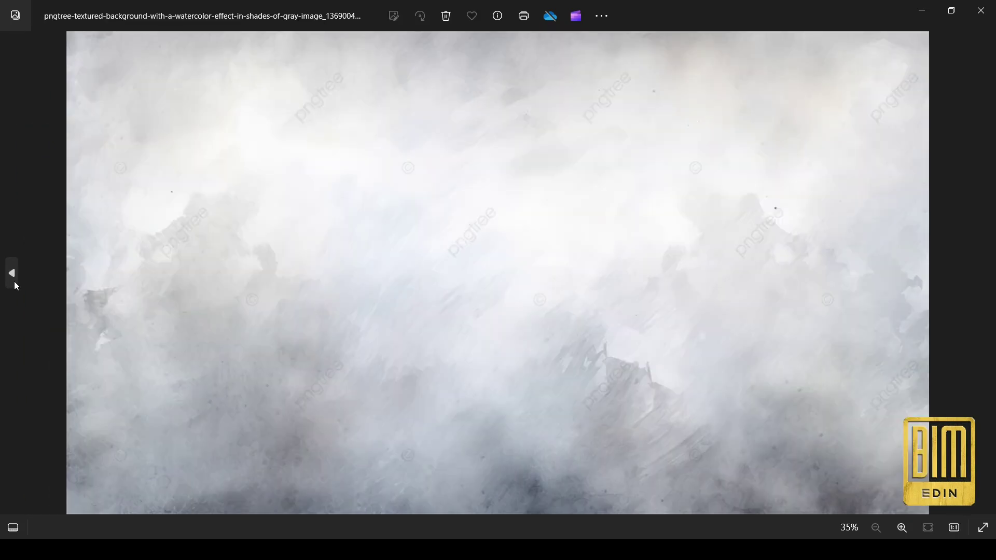
left_click(15, 284)
left_click(15, 285)
left_click(14, 285)
left_click(15, 286)
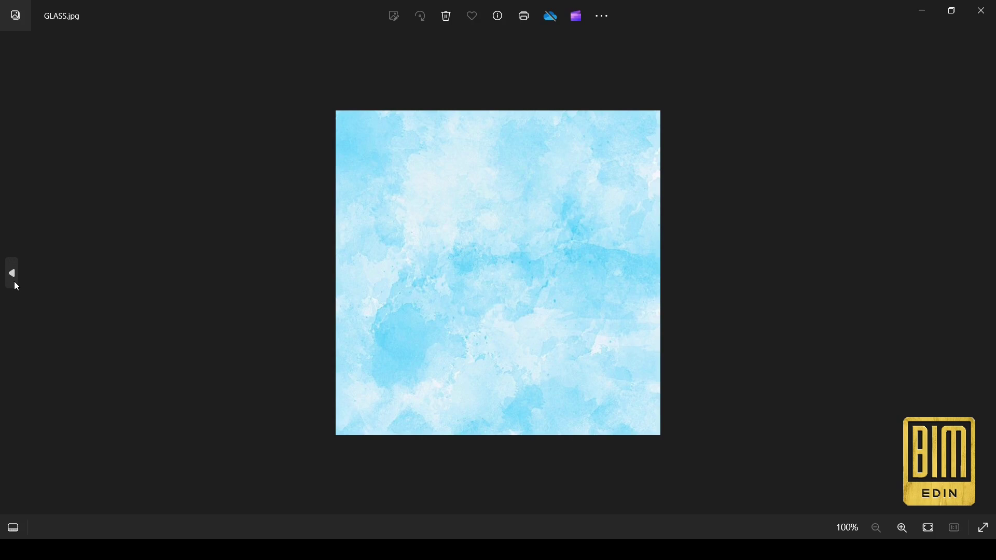
left_click(15, 285)
left_click(15, 286)
left_click(14, 285)
left_click(15, 285)
left_click(14, 285)
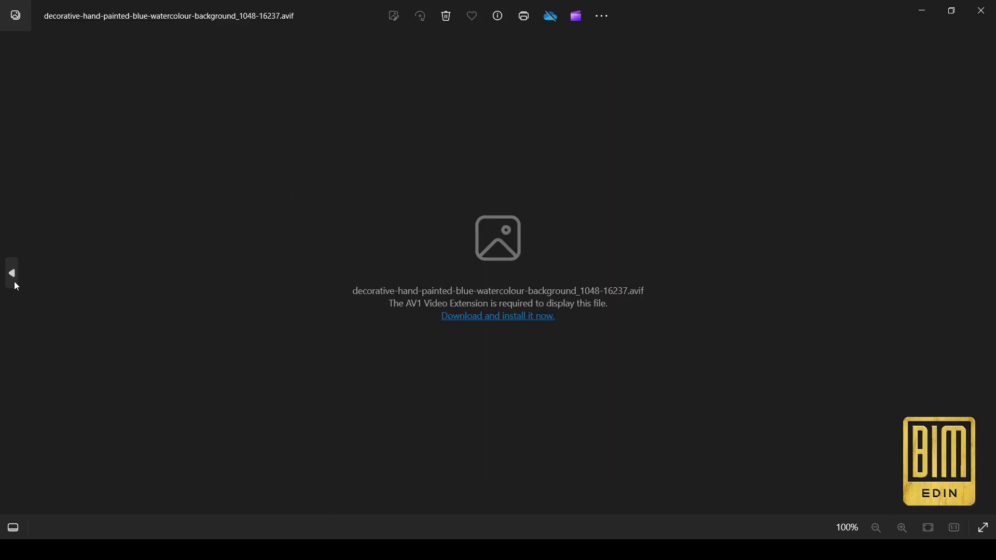
left_click(14, 286)
left_click(14, 286)
left_click(14, 285)
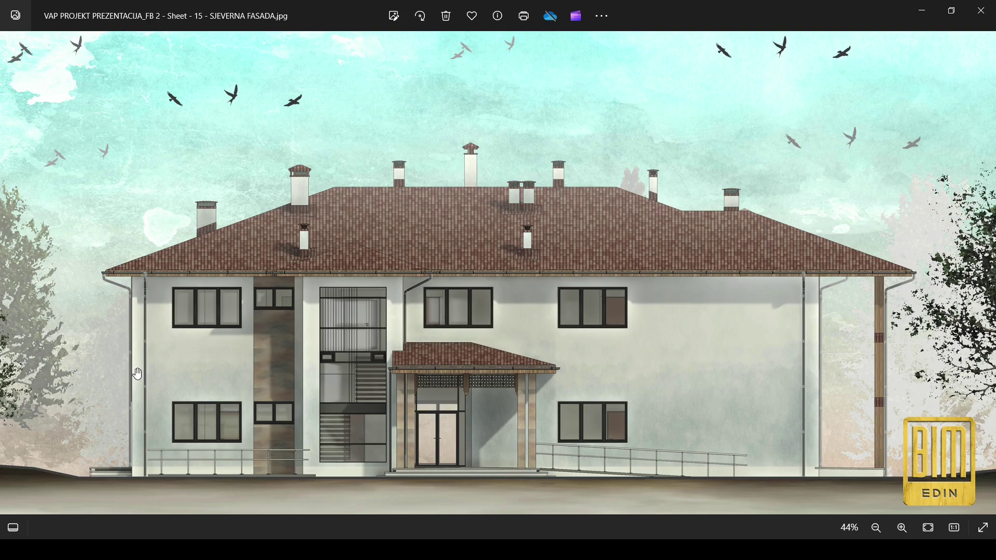
Examine the exported images of sheets 14 - JUŽNA FASADA and 13 - ZAPADNA FASADA up close
left_click(12, 274)
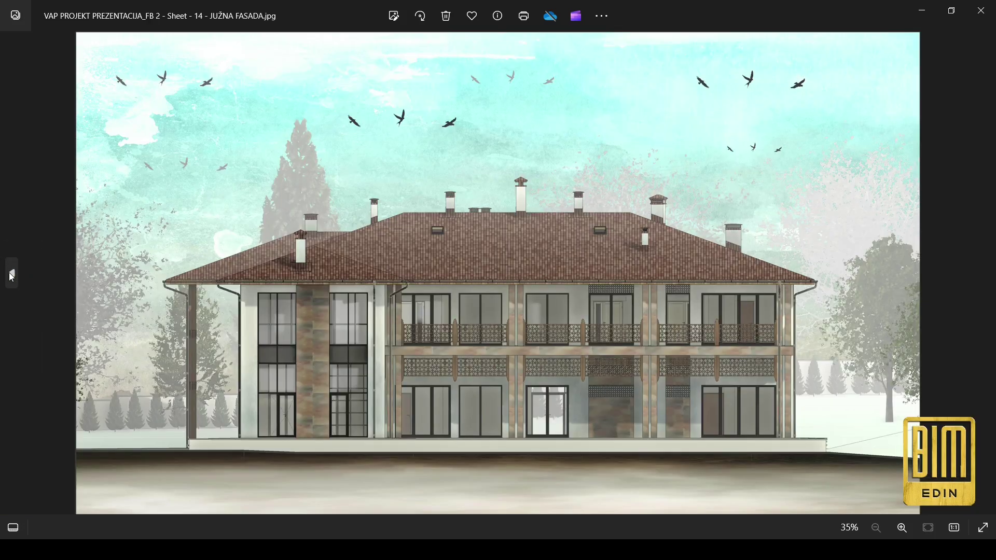
scroll(344, 357, "up", 1)
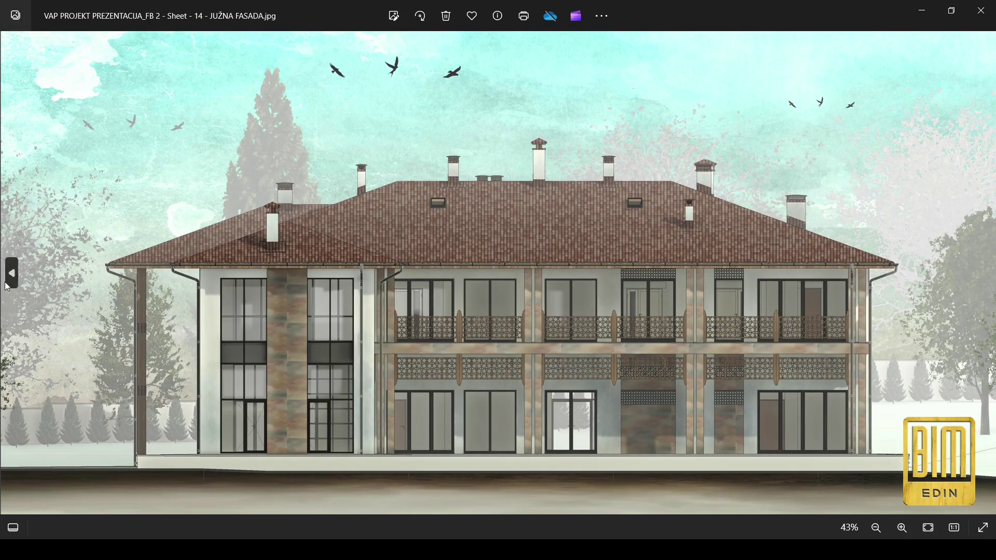
left_click(12, 273)
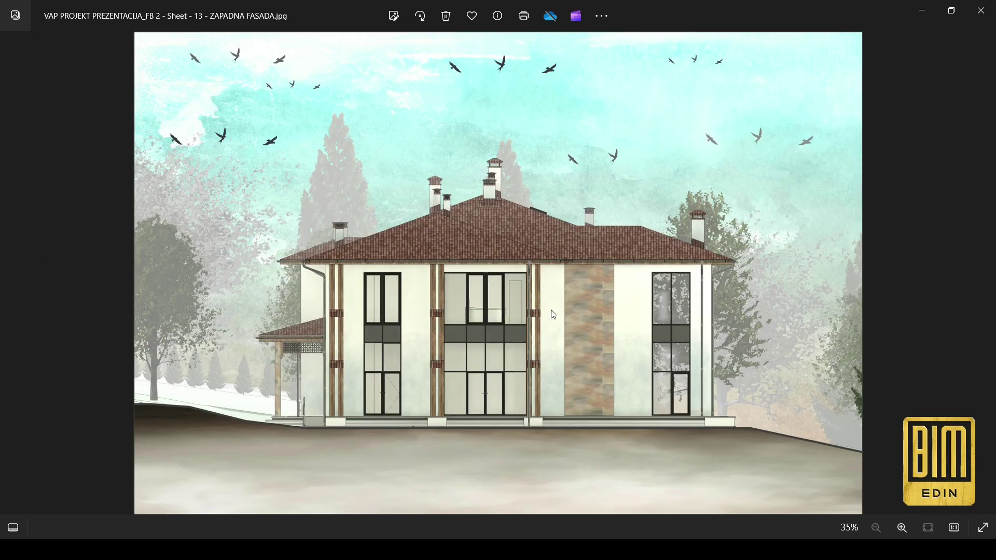
scroll(554, 314, "up", 2)
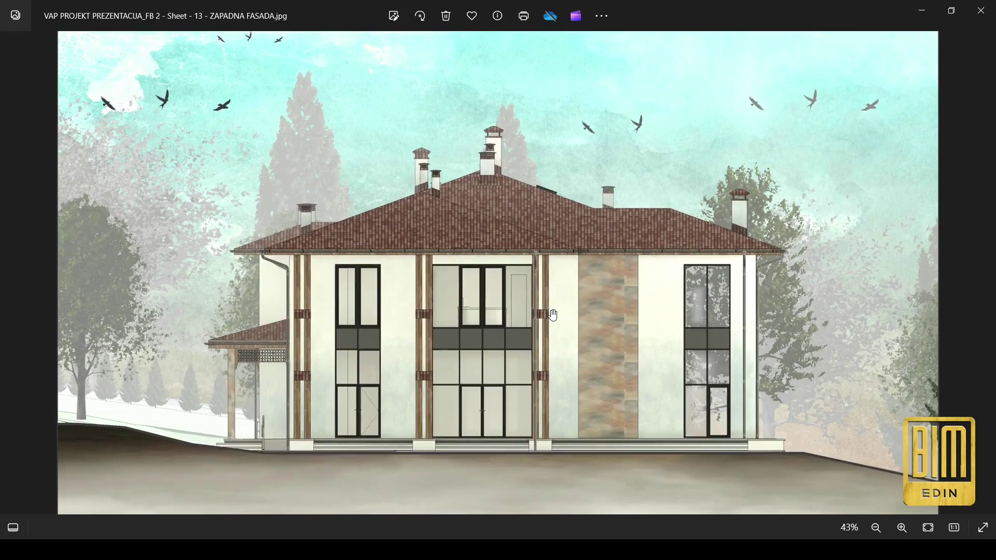
scroll(553, 315, "up", 1)
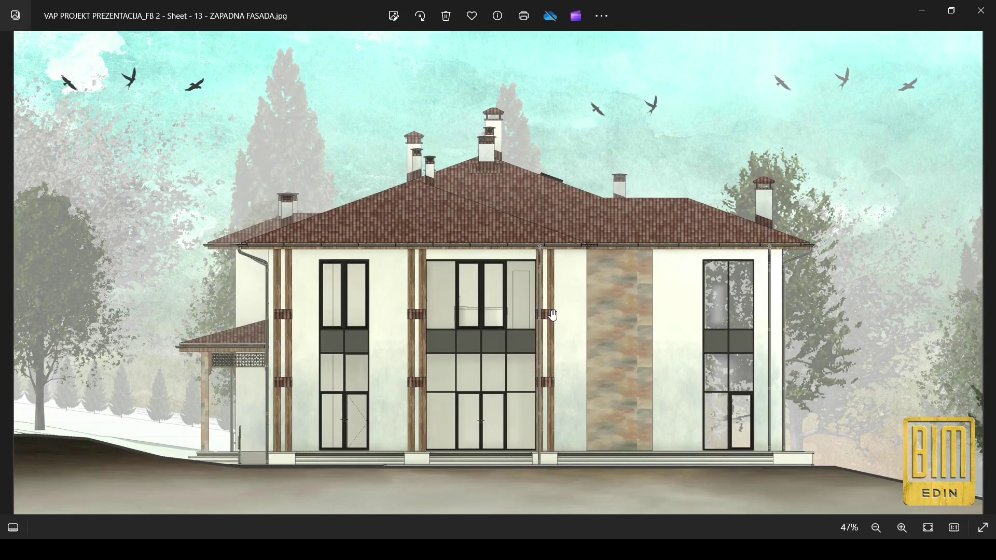